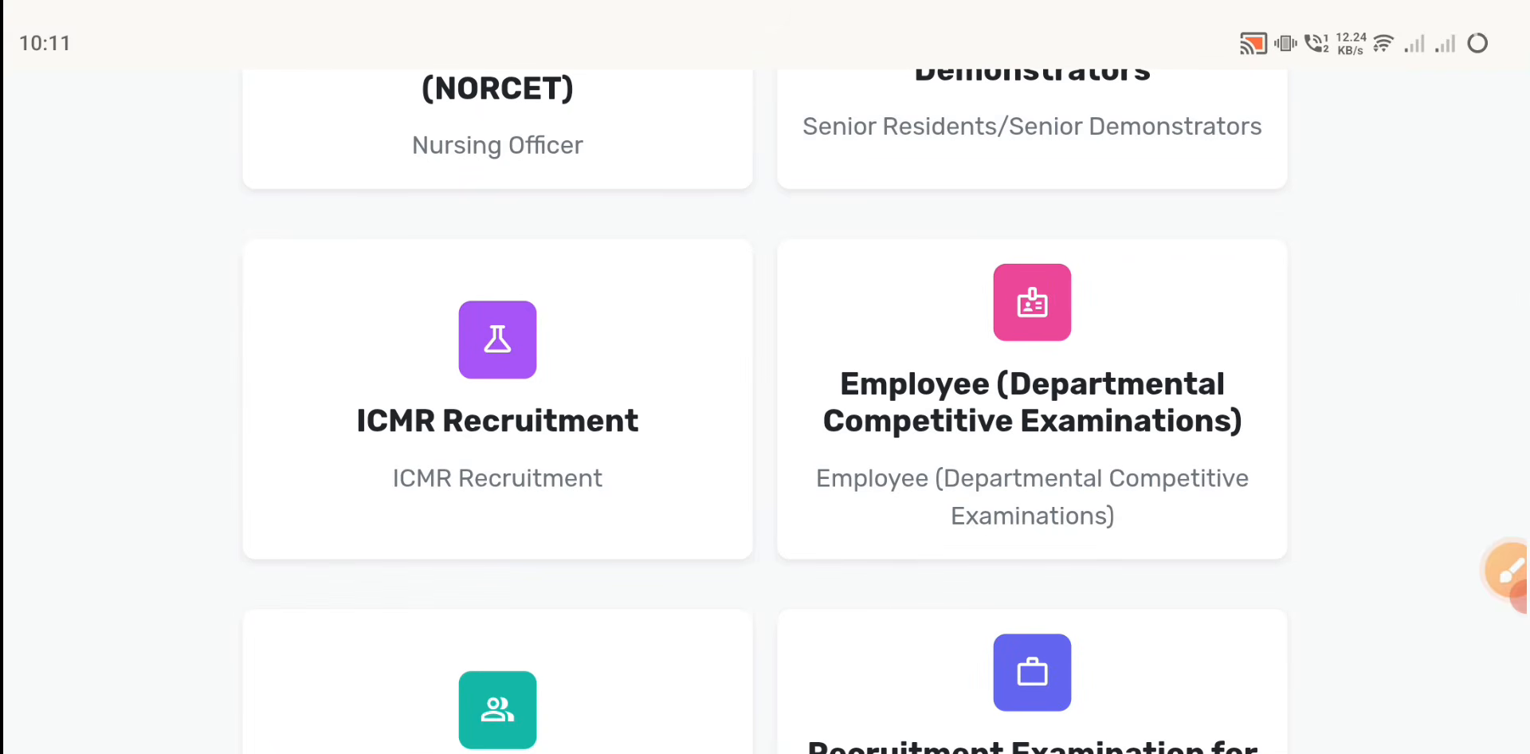
Step: Open the Common Recruitment Examination category from the recruitment listings
scroll(765, 411, down, 9)
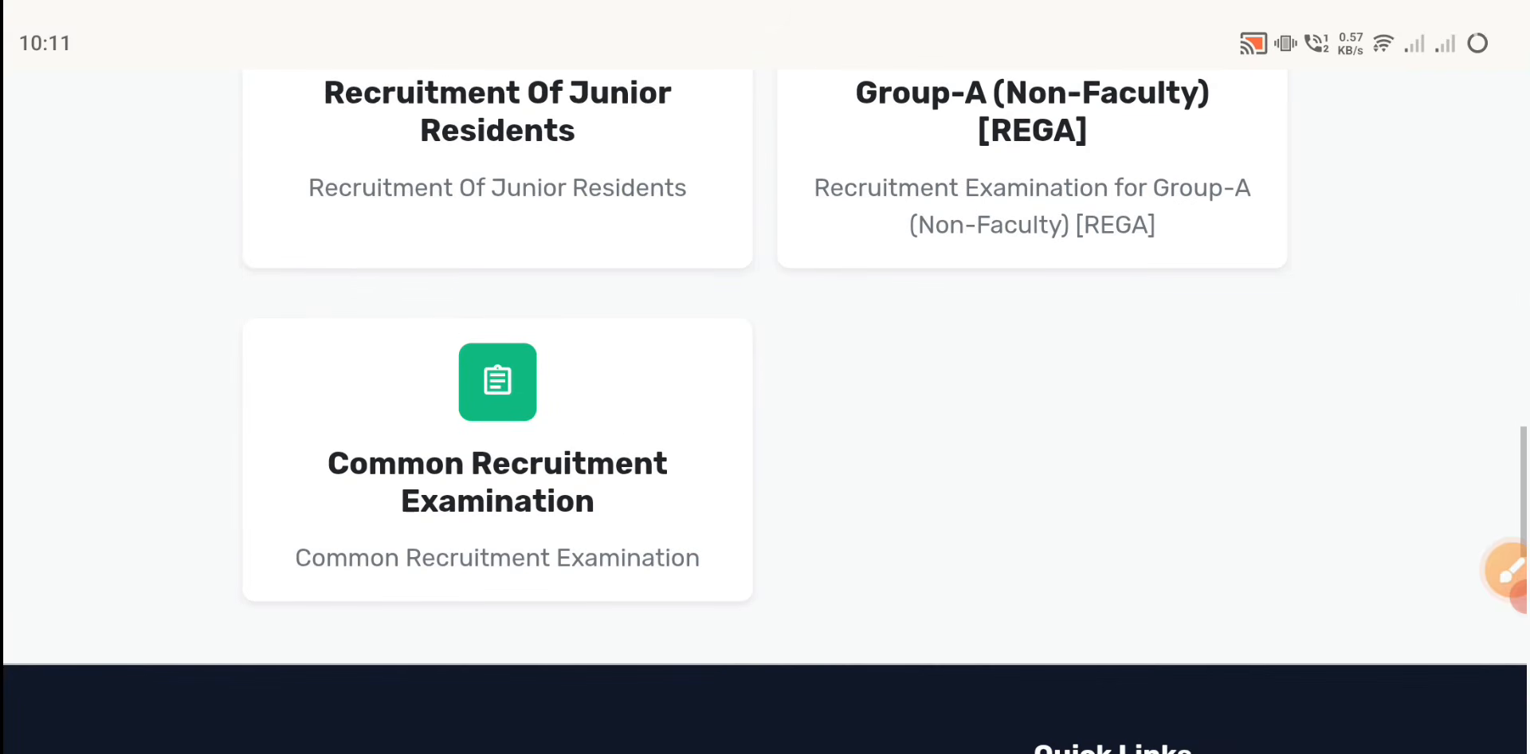
click(433, 500)
scroll(765, 411, down, 3)
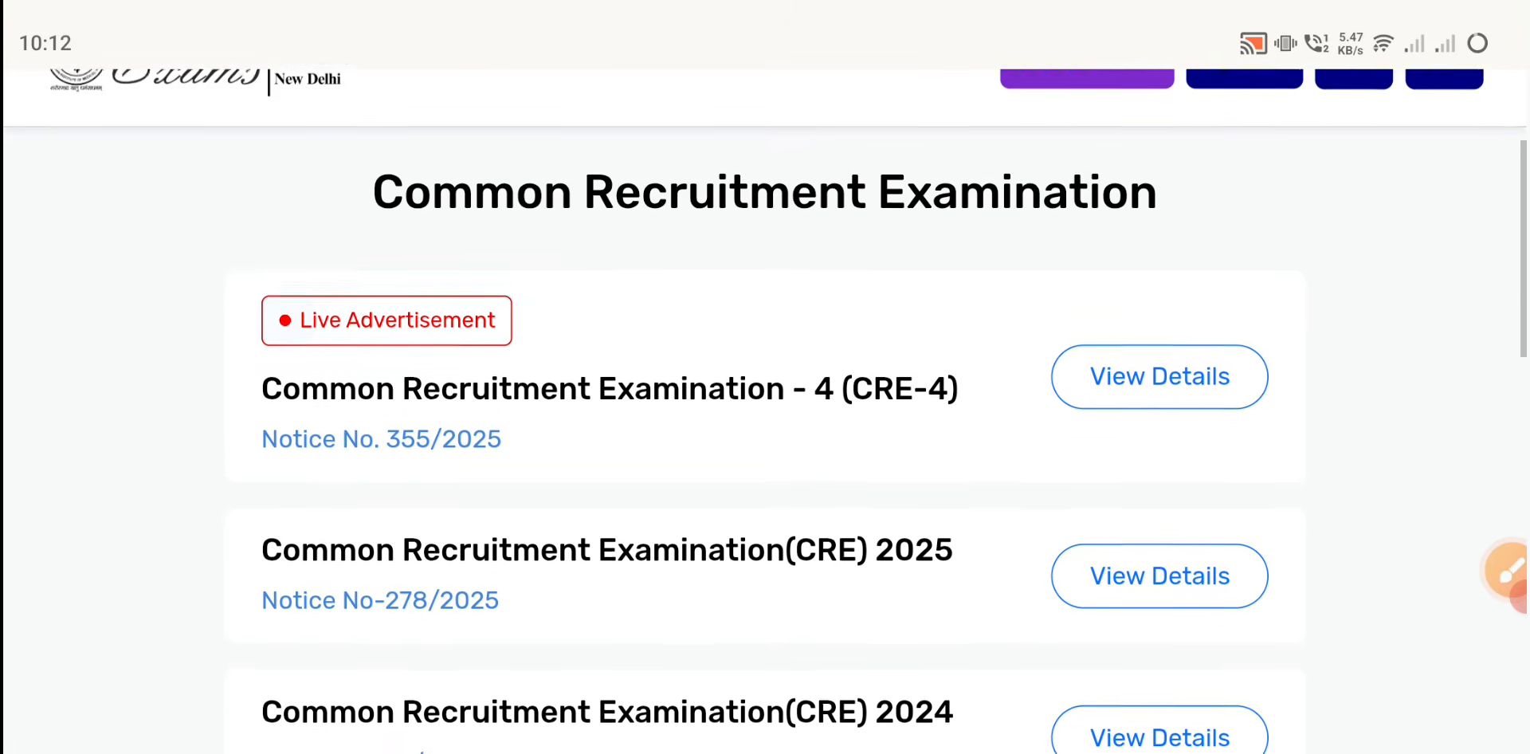
drag(1519, 597, 1492, 719)
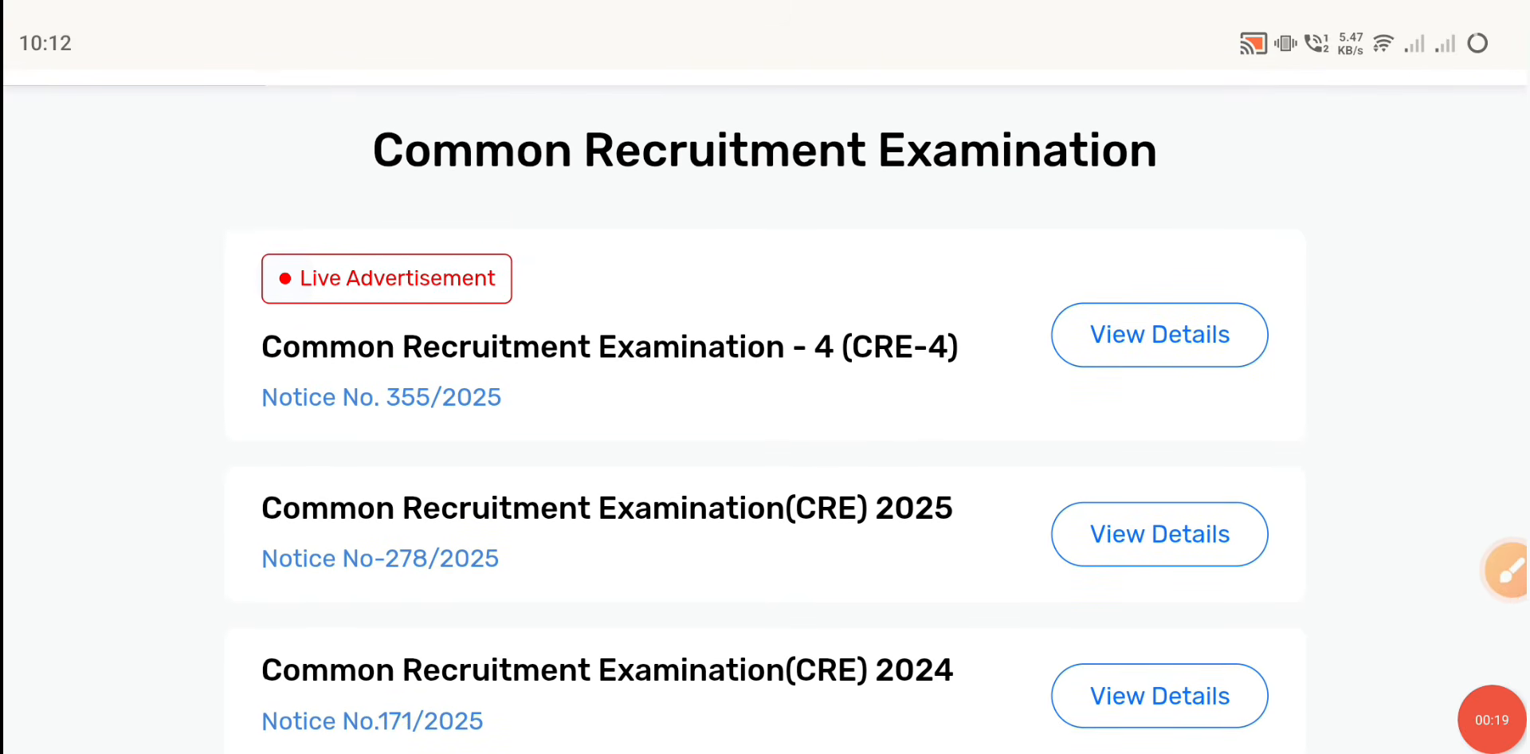
click(1507, 571)
click(1354, 651)
mouse_move(1347, 215)
mouse_down()
mouse_move(980, 354)
mouse_move(195, 399)
mouse_move(202, 436)
mouse_up()
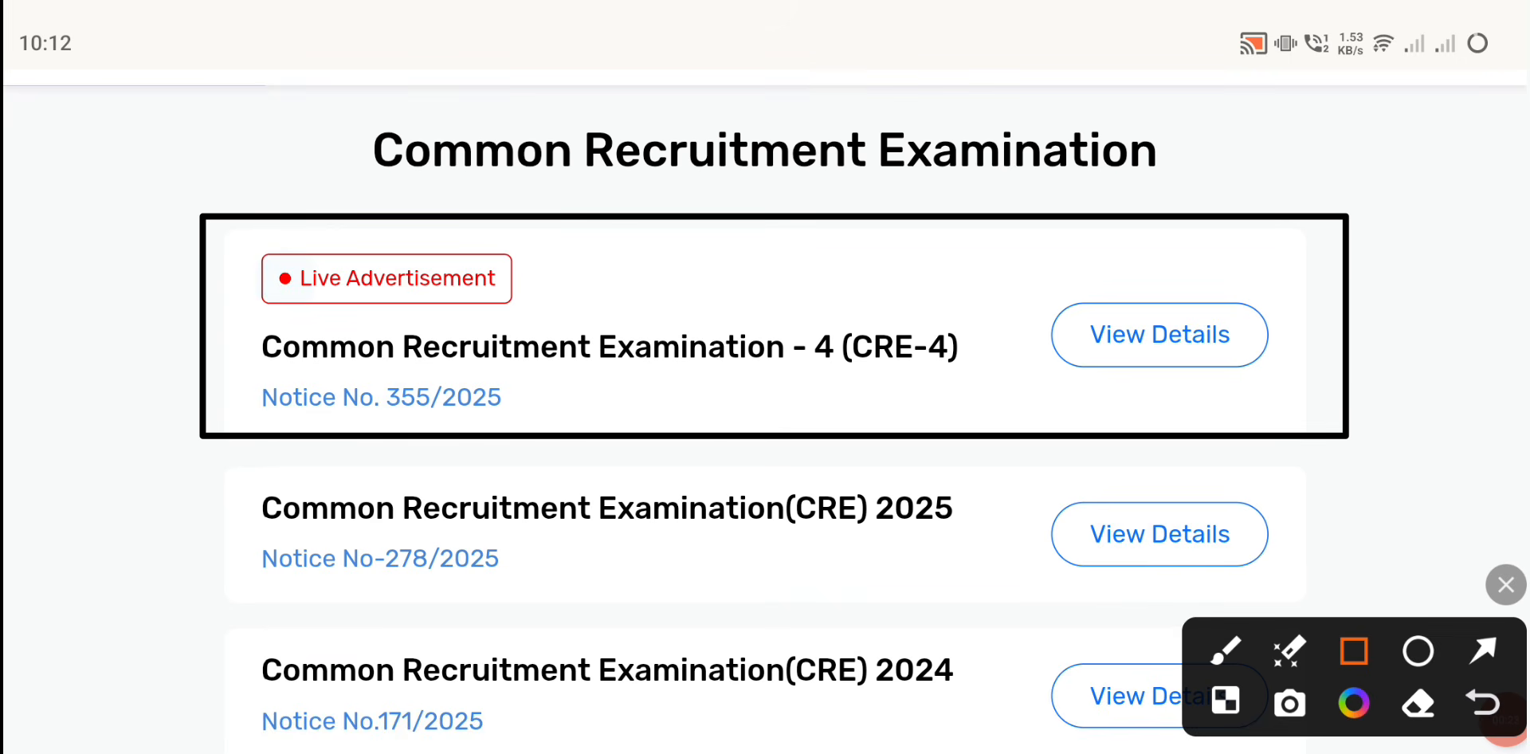
click(1506, 585)
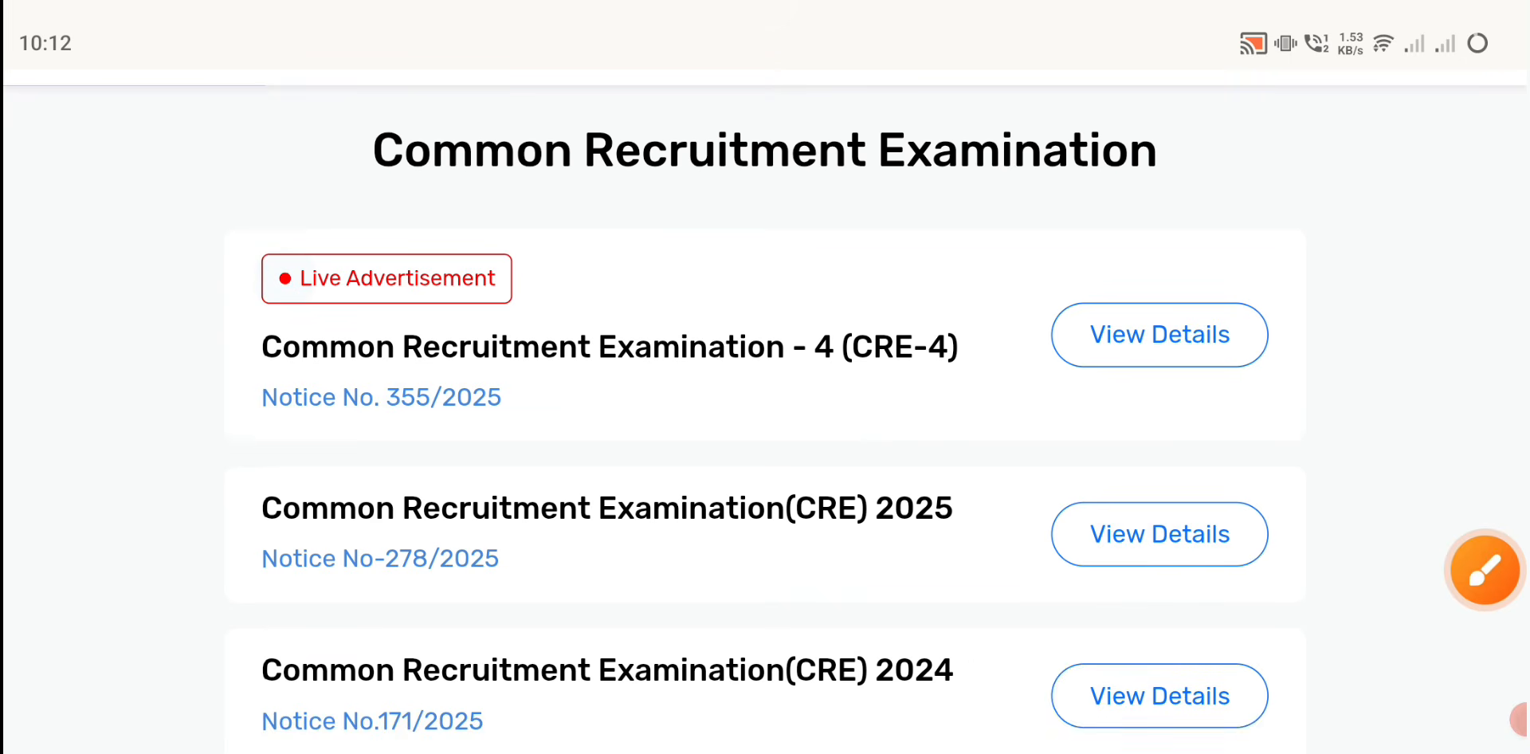
Step: Open the live advertisement for Common Recruitment Examination - 4 (CRE-4), Notice No. 355/2025
click(284, 279)
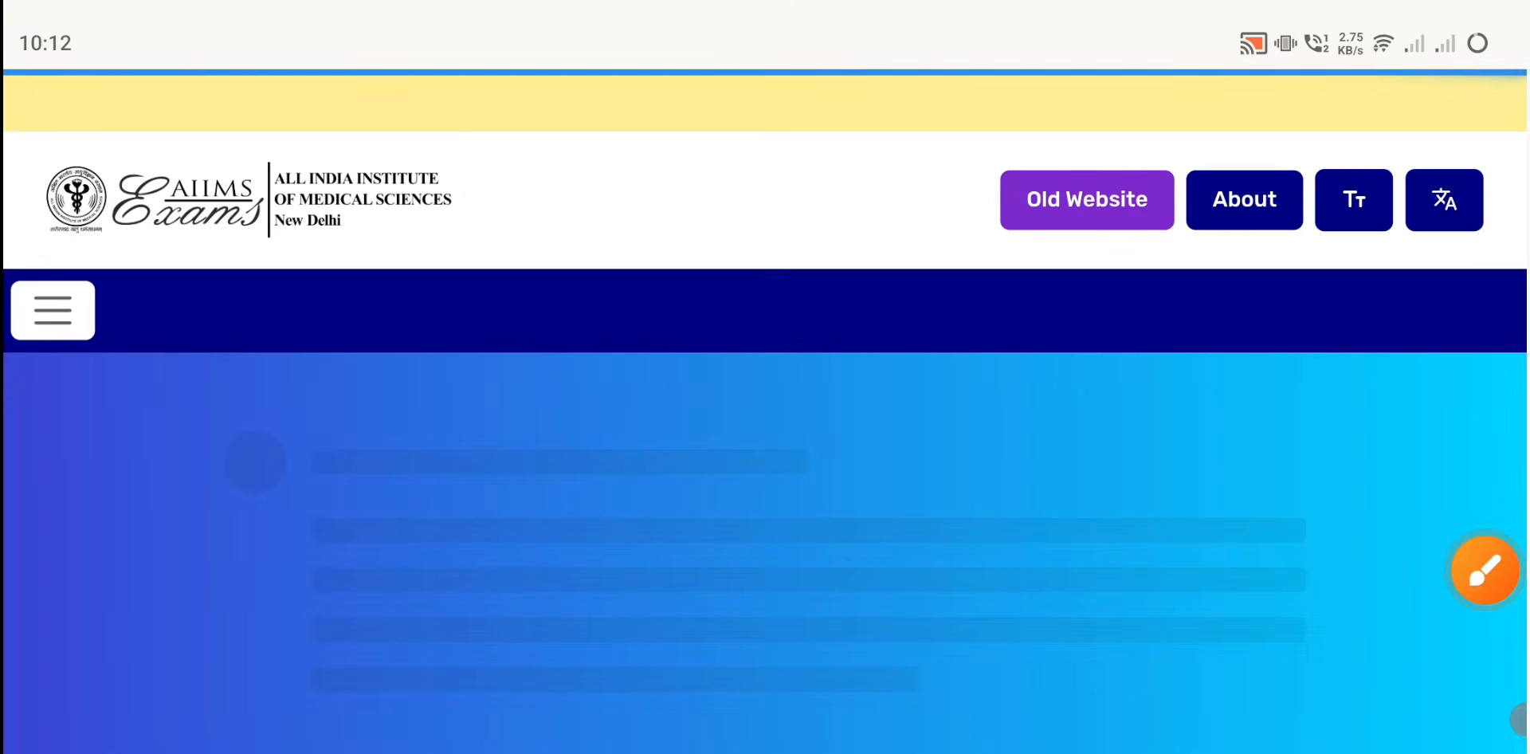
scroll(765, 399, down, 5)
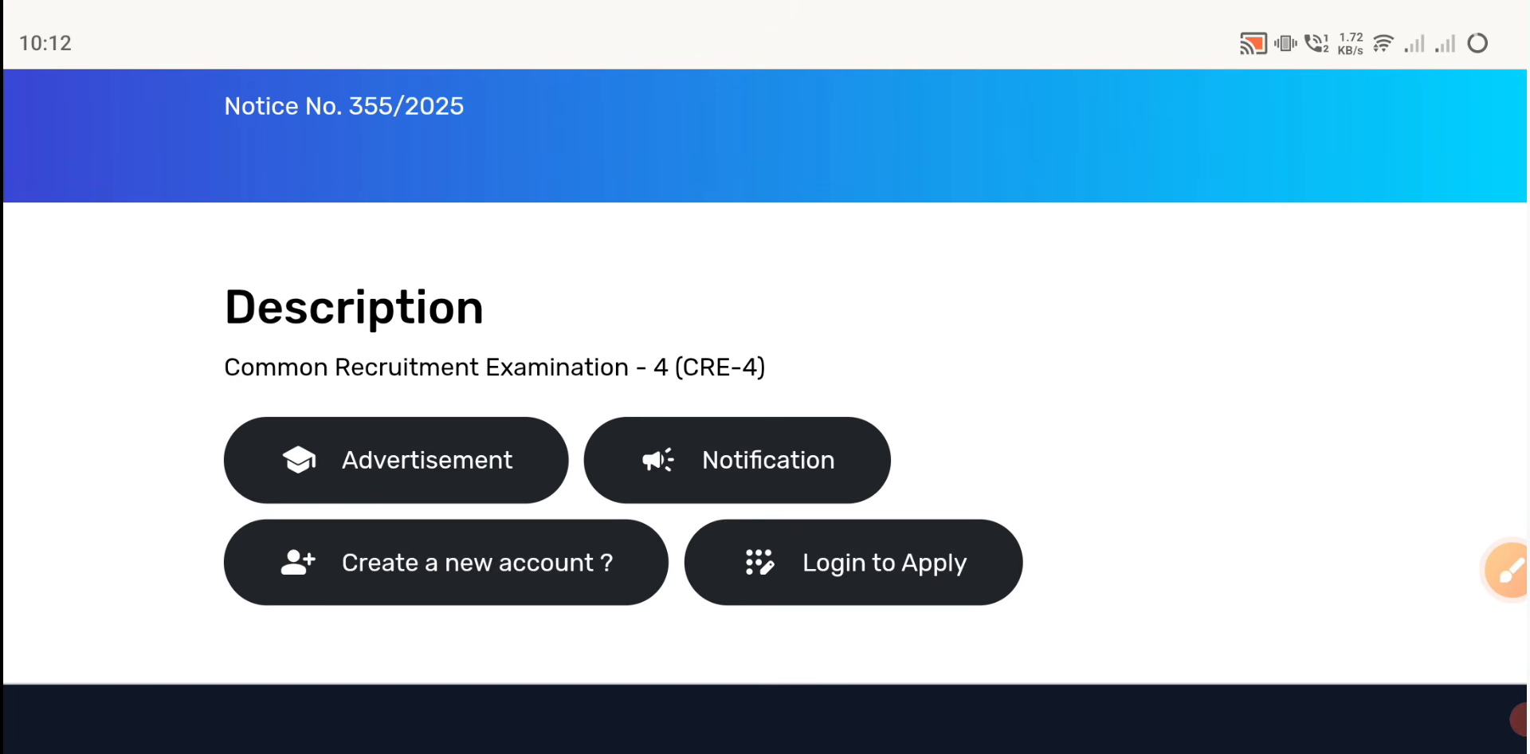
click(1506, 570)
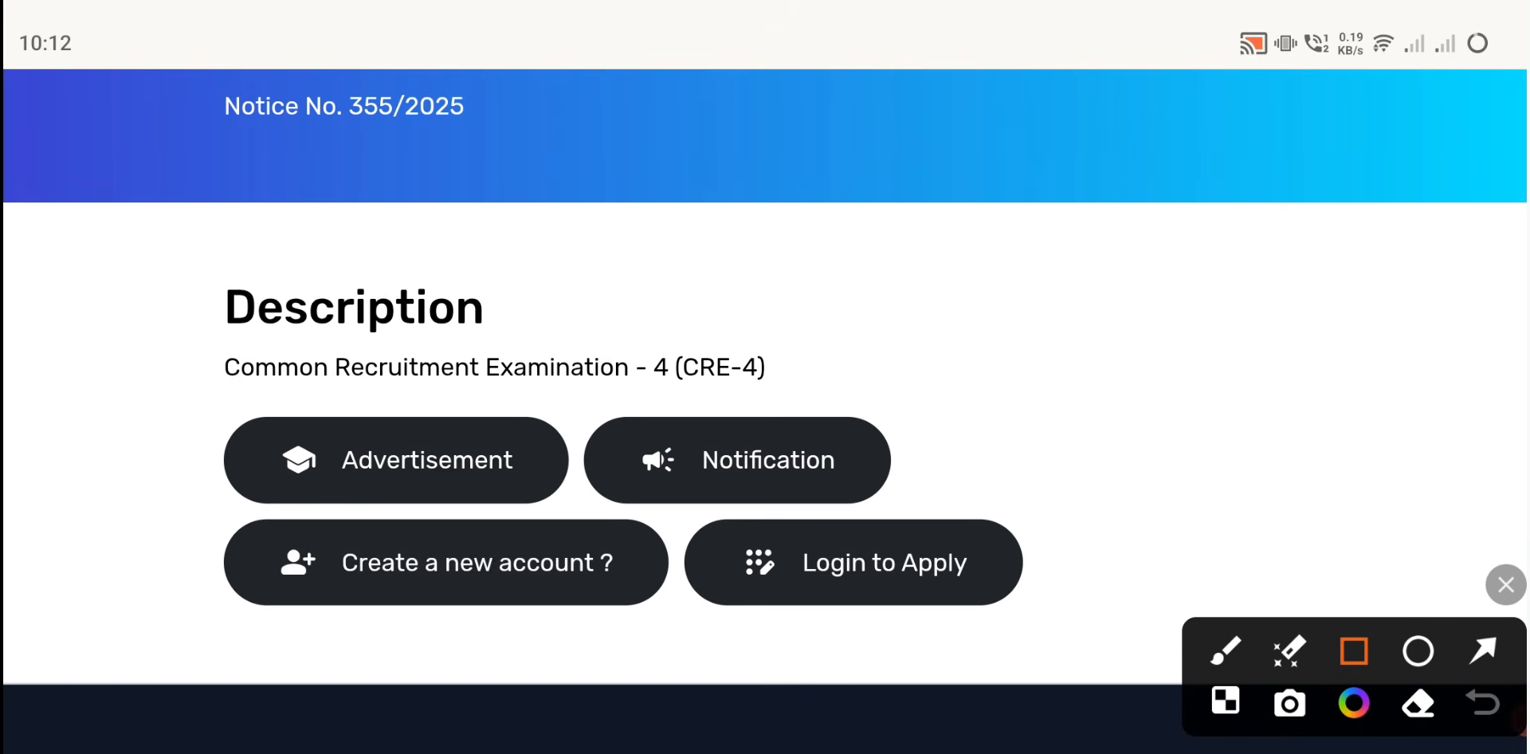
drag(1106, 495, 993, 648)
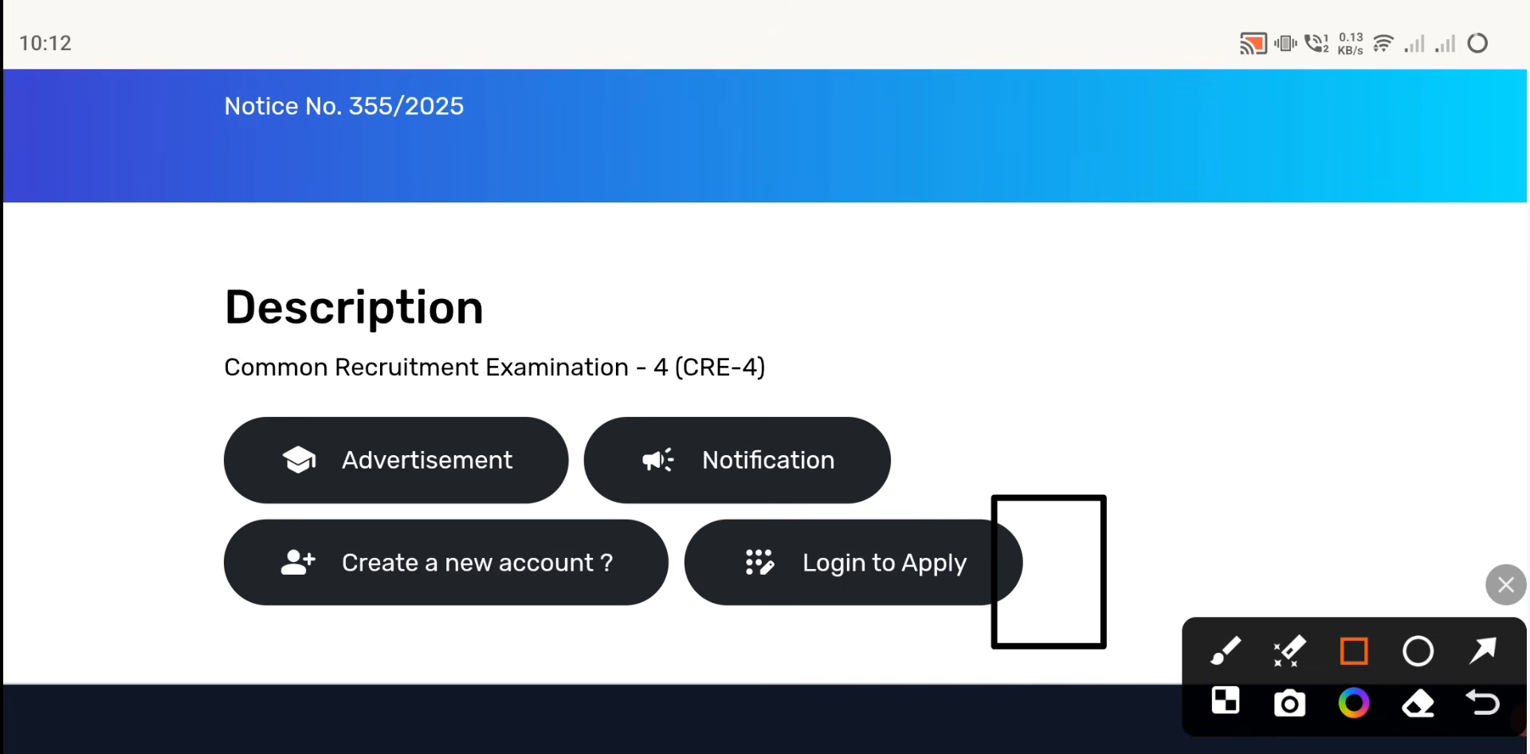
click(1483, 702)
click(1353, 702)
click(727, 693)
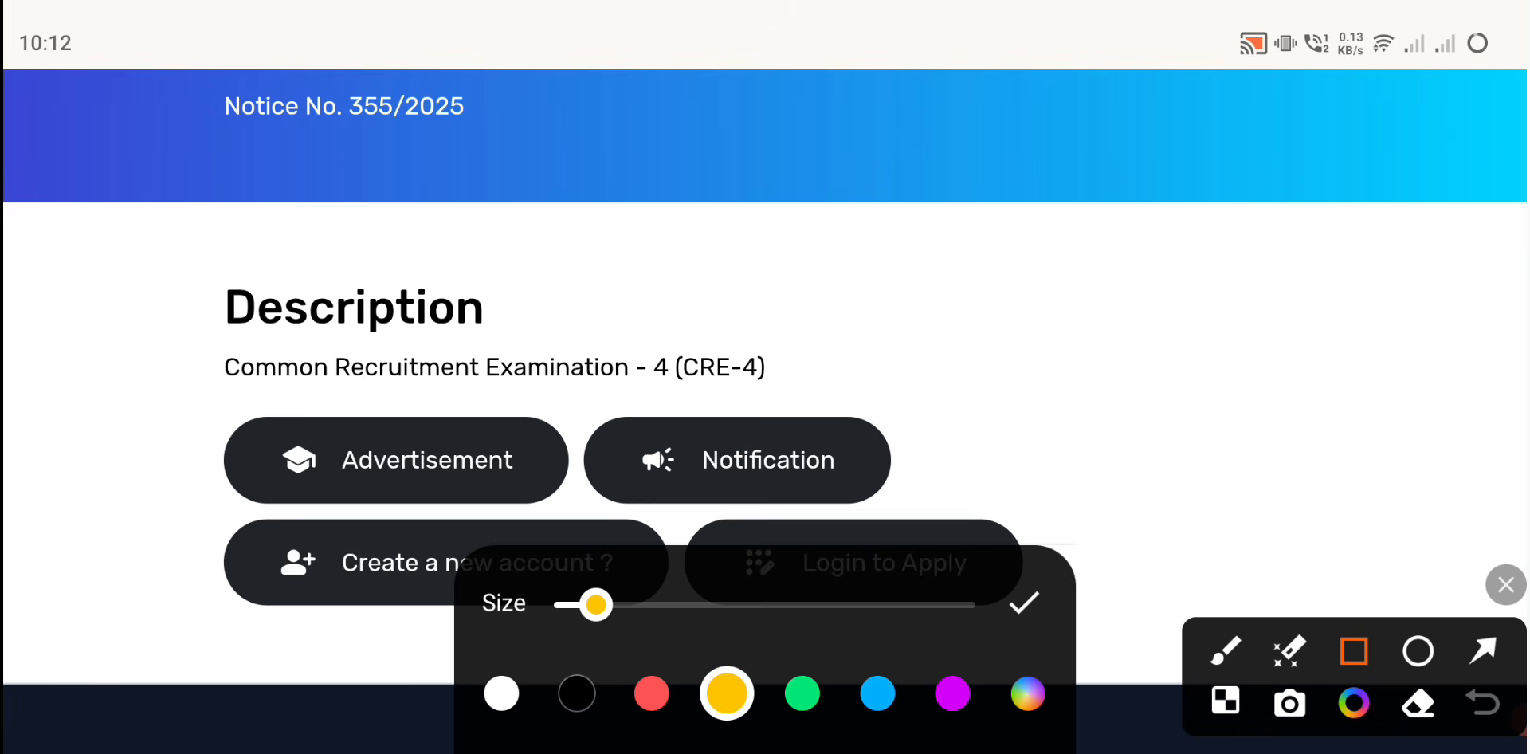
click(1023, 603)
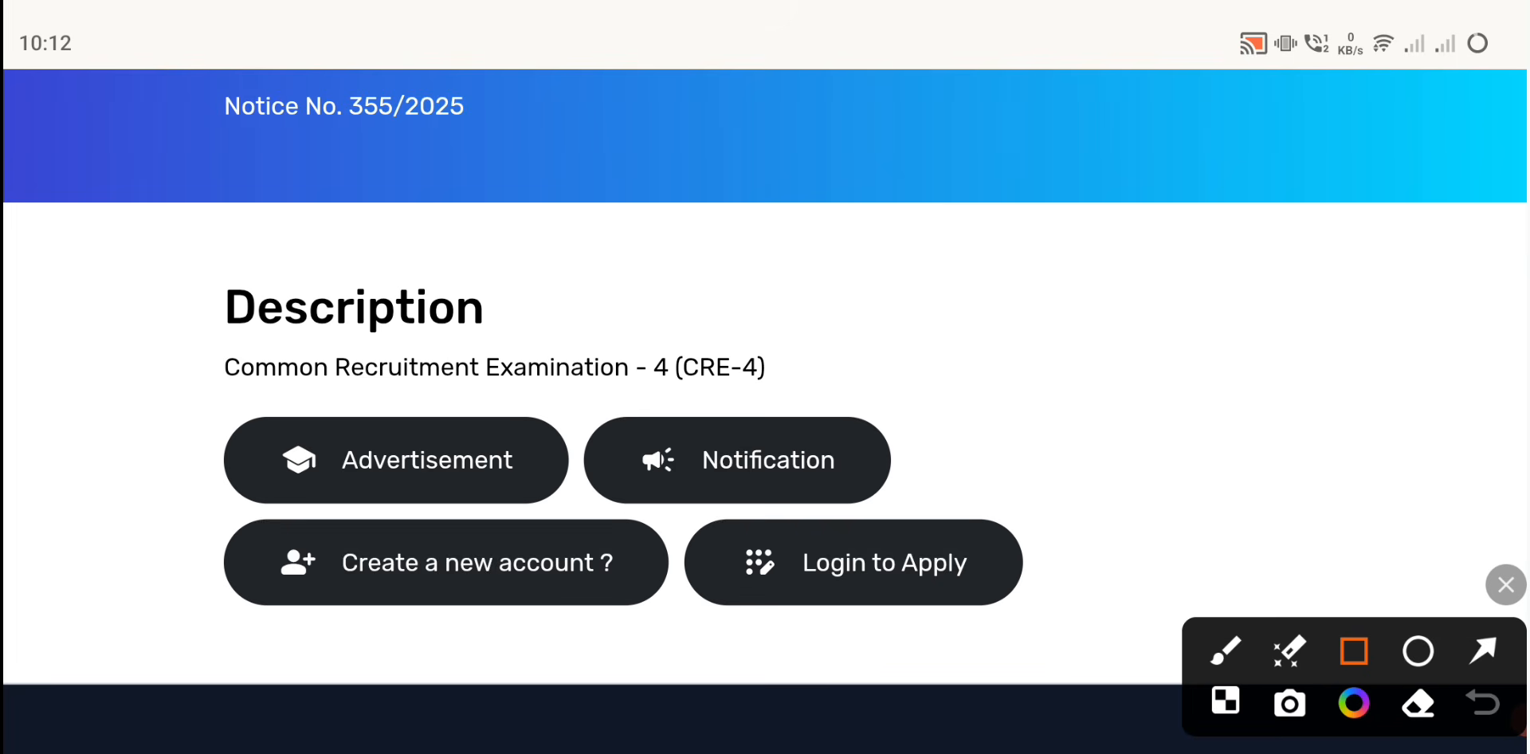
click(1506, 584)
Step: Open the Login to Apply page for the CRE-4 examination
click(853, 562)
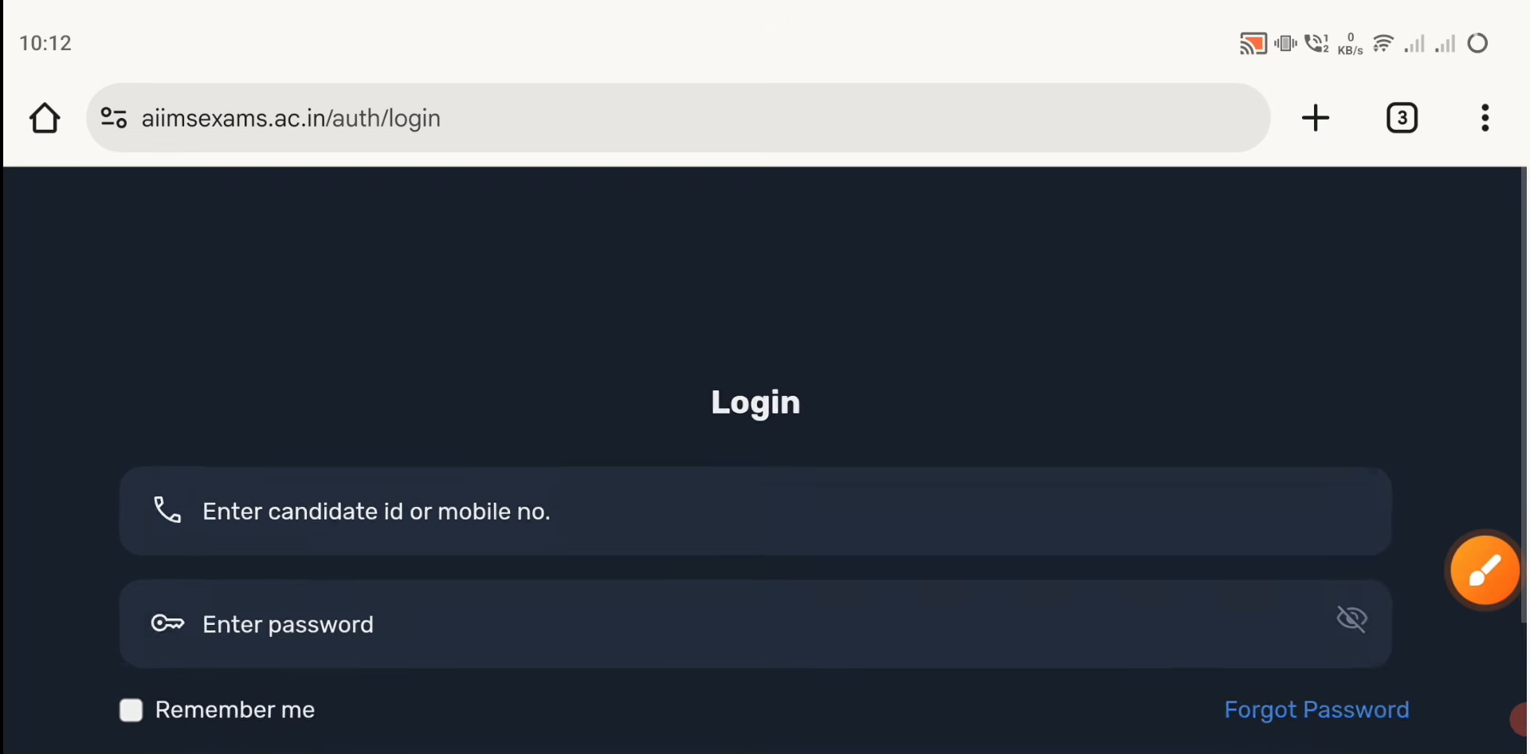
scroll(756, 460, down, 2)
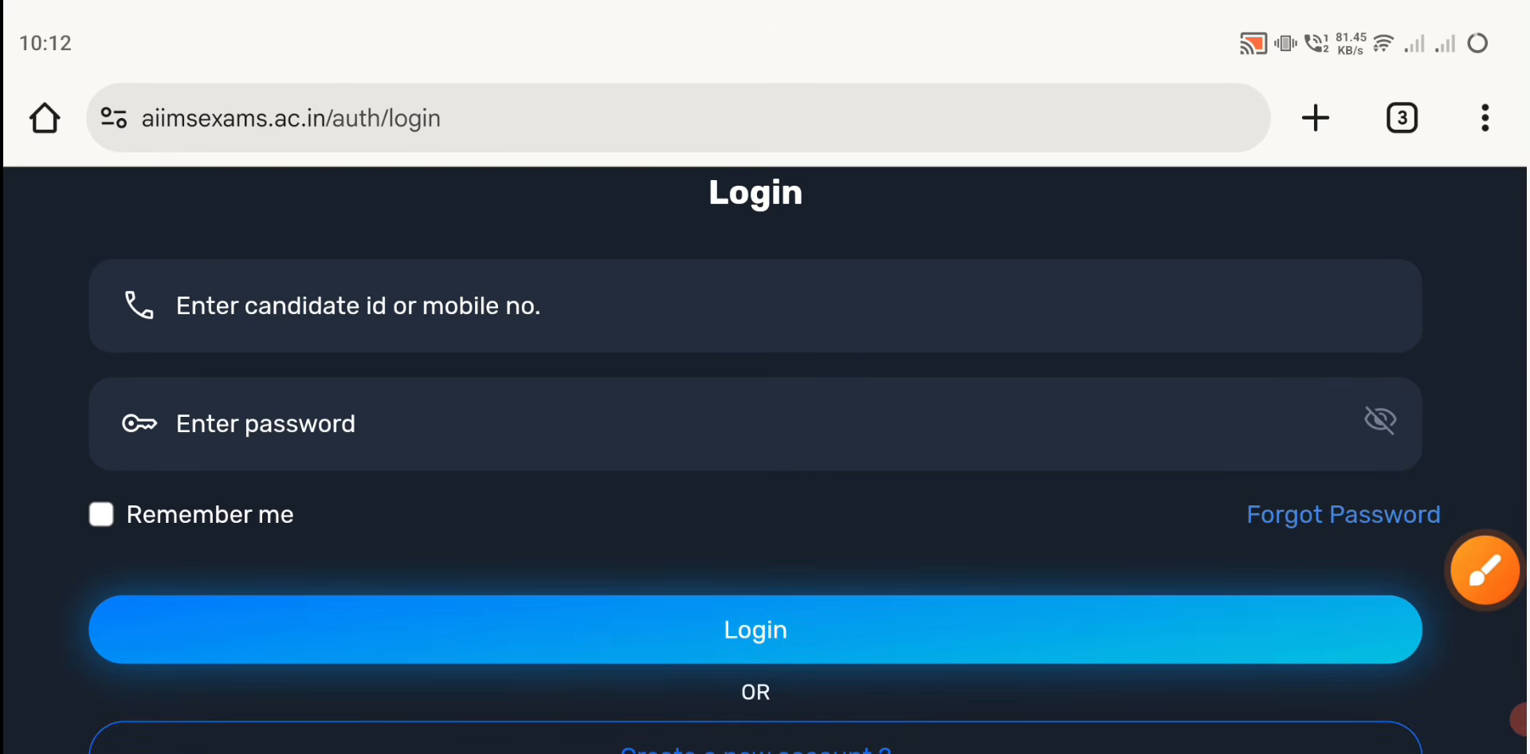
scroll(756, 460, down, 2)
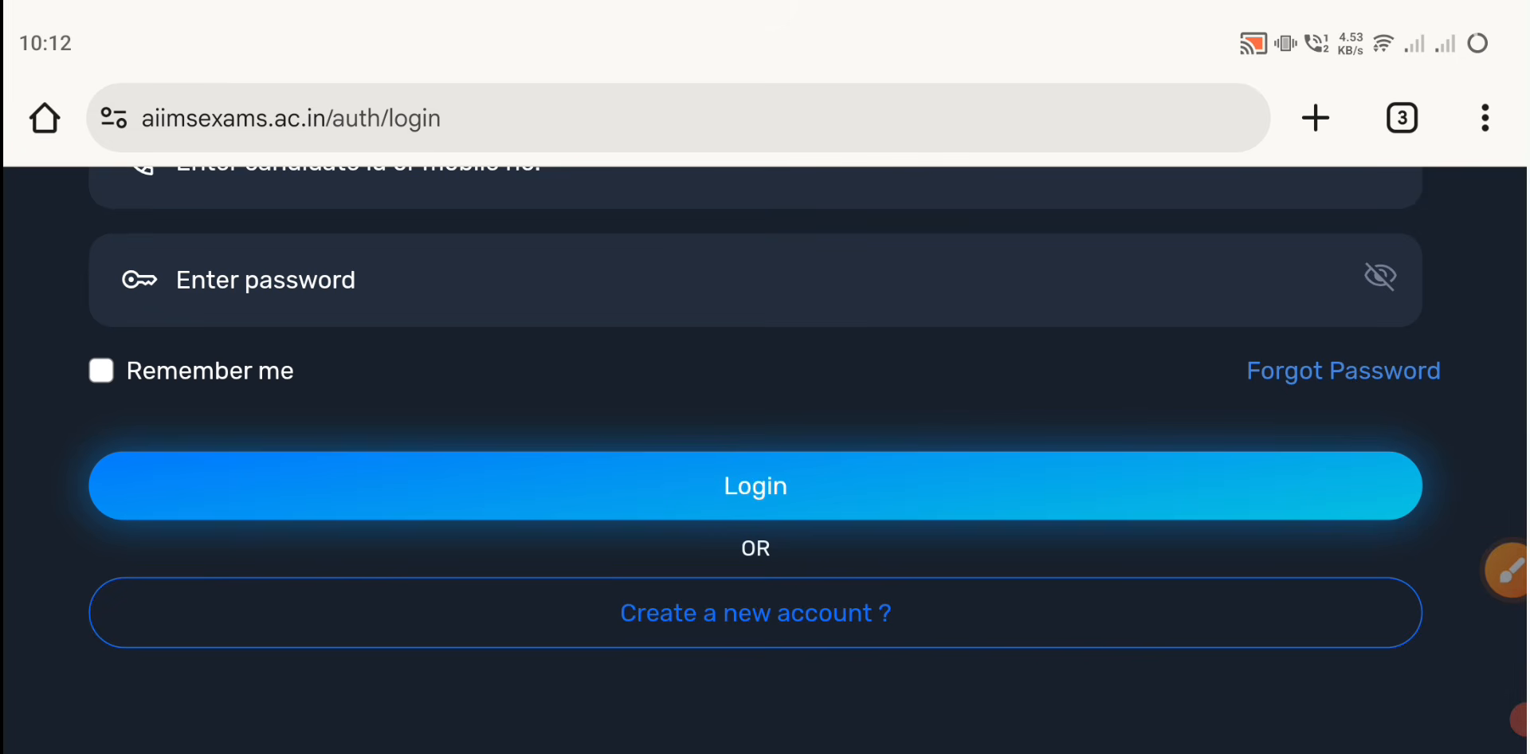
scroll(756, 460, up, 2)
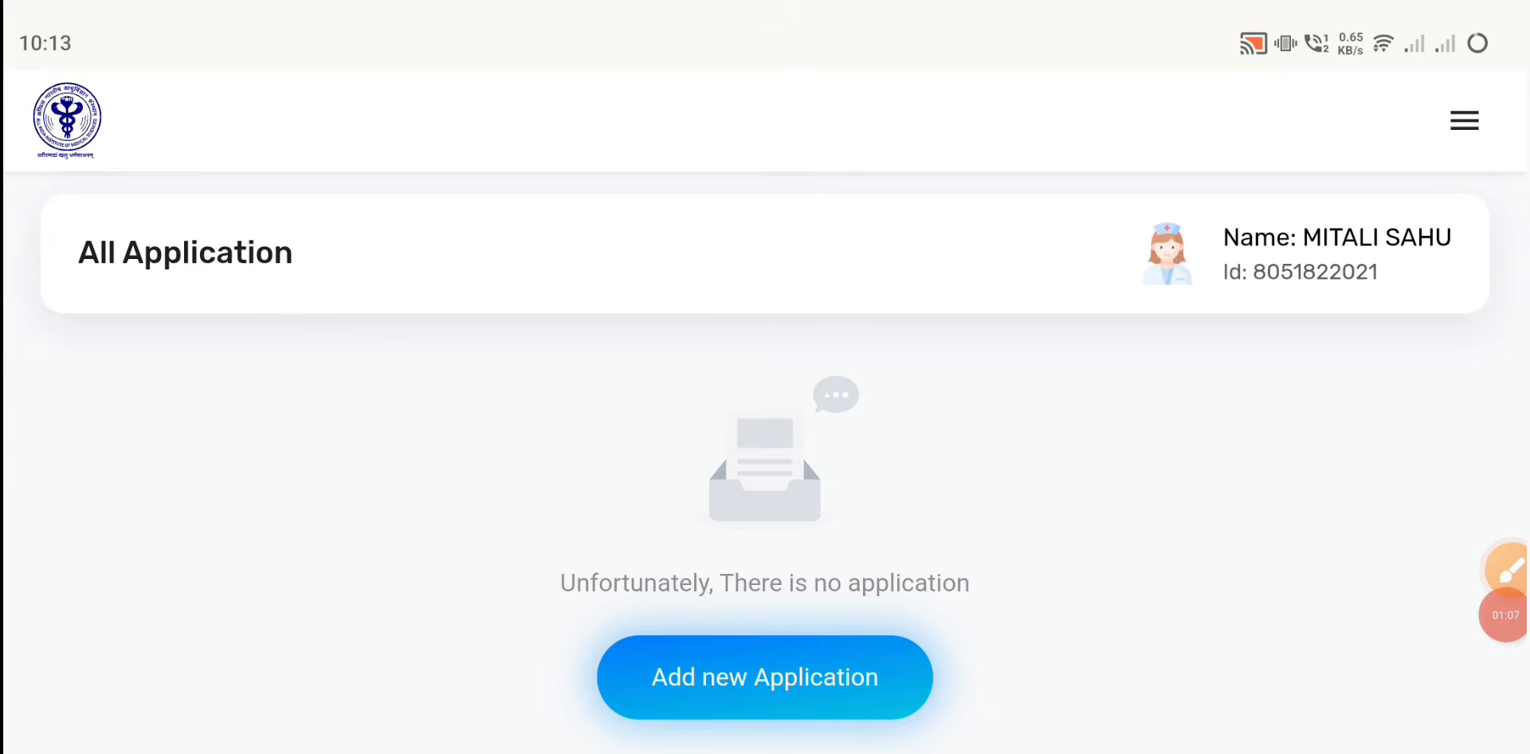
Step: Try adding a new application and cancel the profile update prompt
click(765, 677)
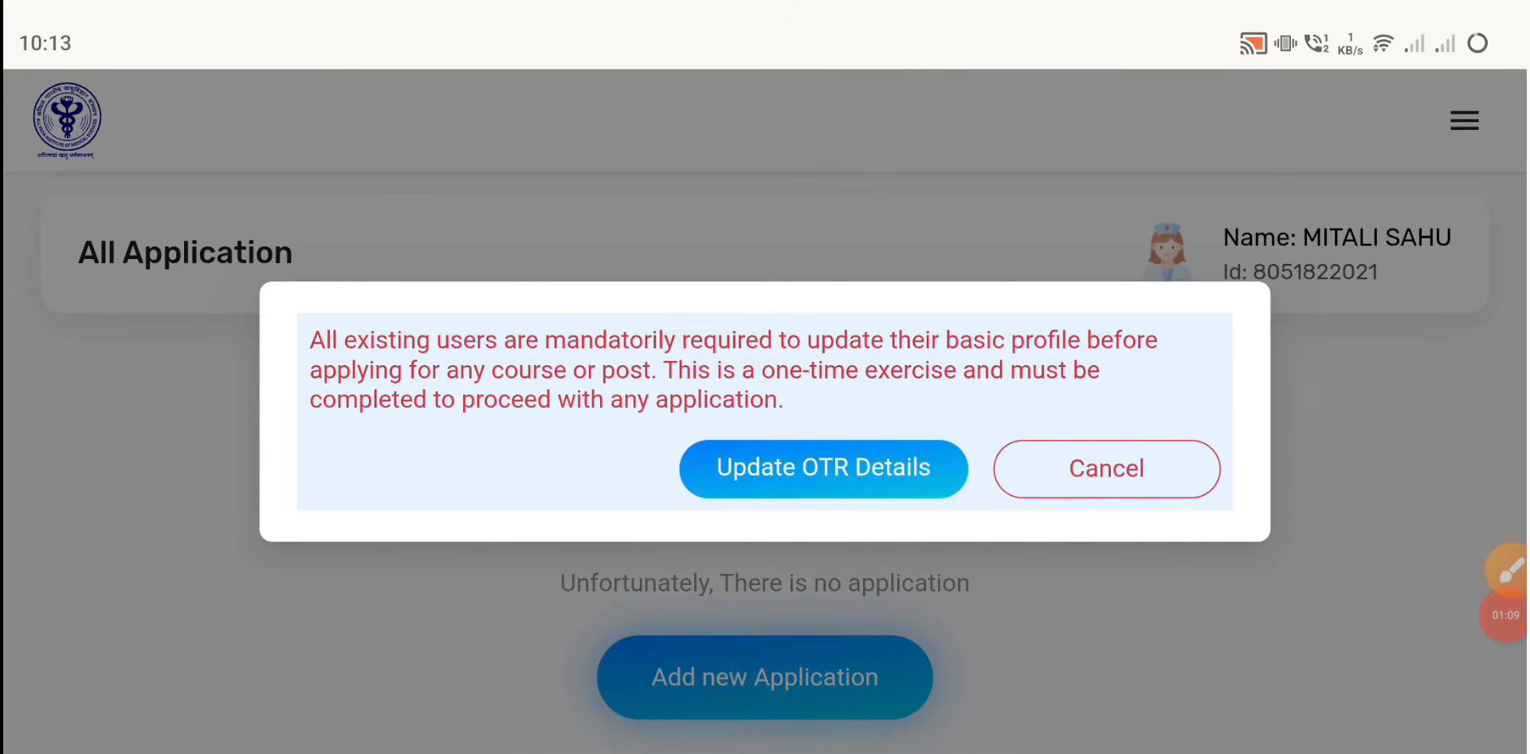
click(1106, 469)
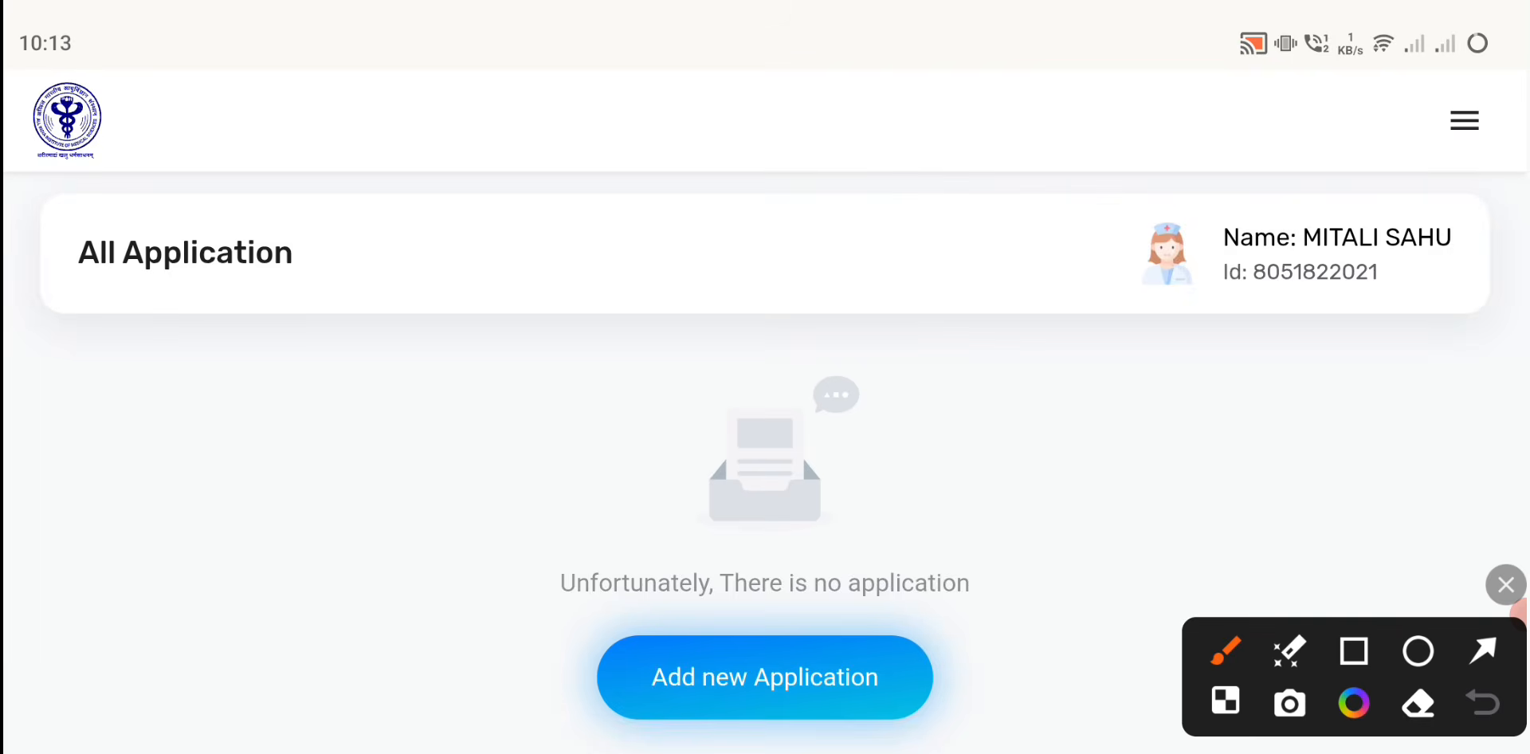
drag(1485, 570, 1485, 292)
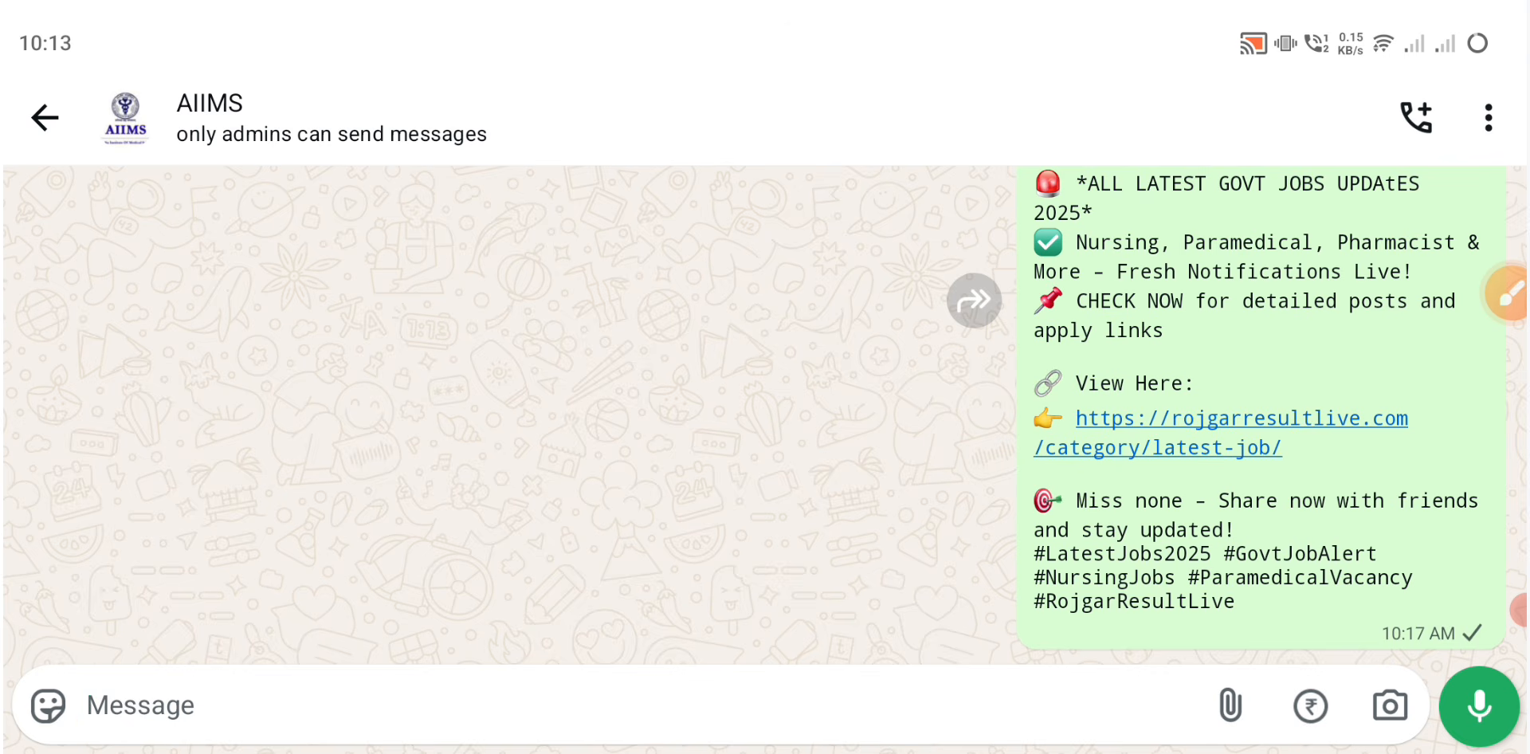
click(1519, 611)
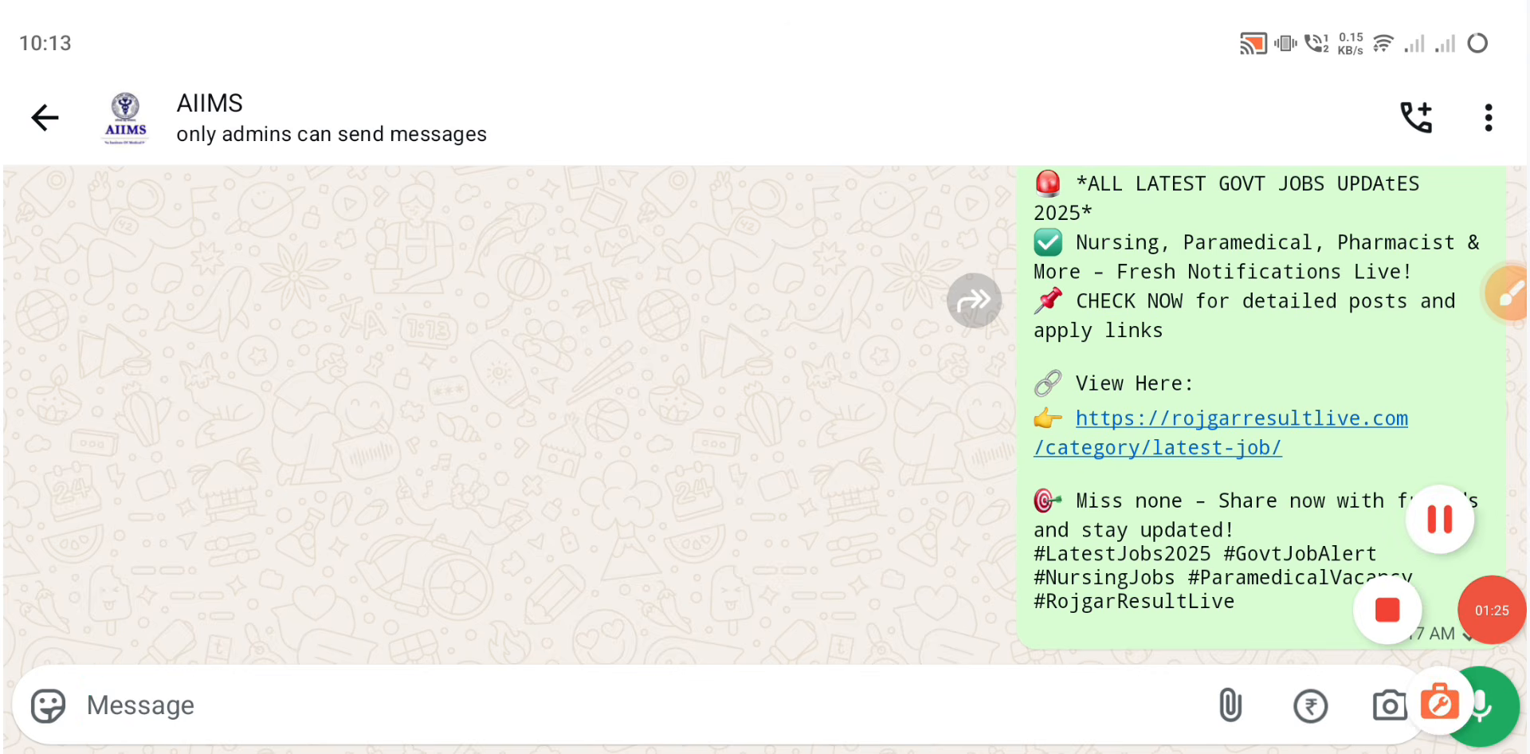
click(331, 118)
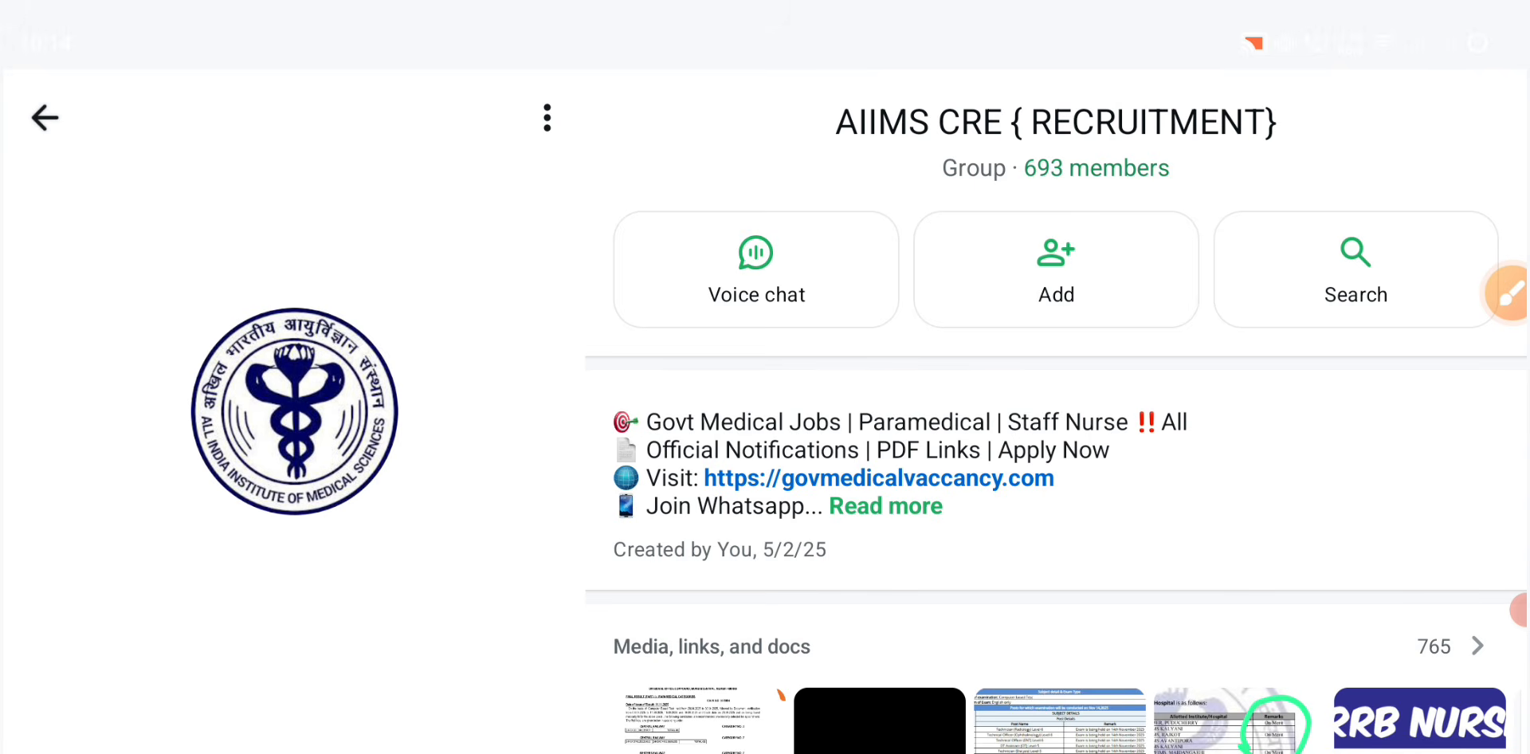
click(1518, 610)
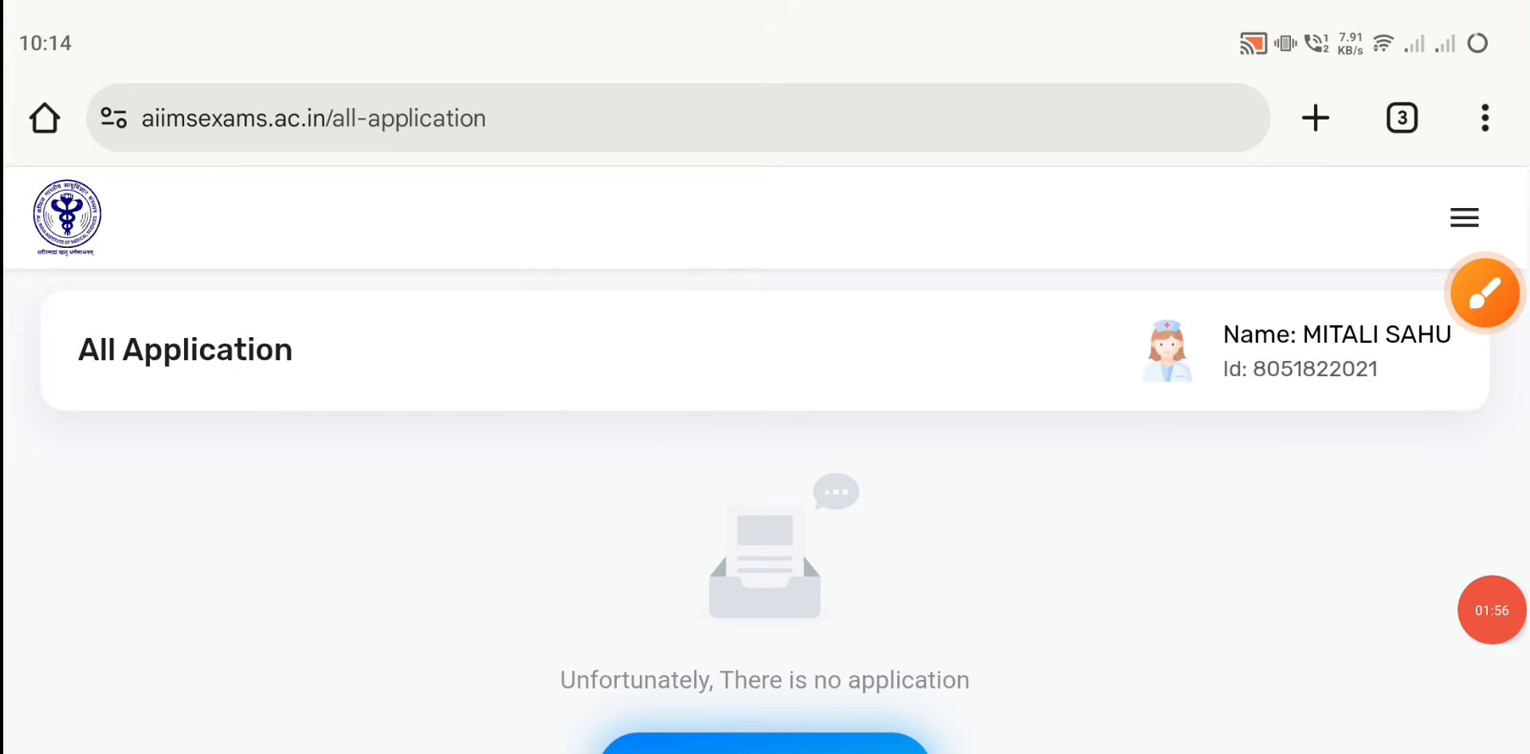
Step: Add a new application and choose to update the OTR details
scroll(765, 479, down, 1)
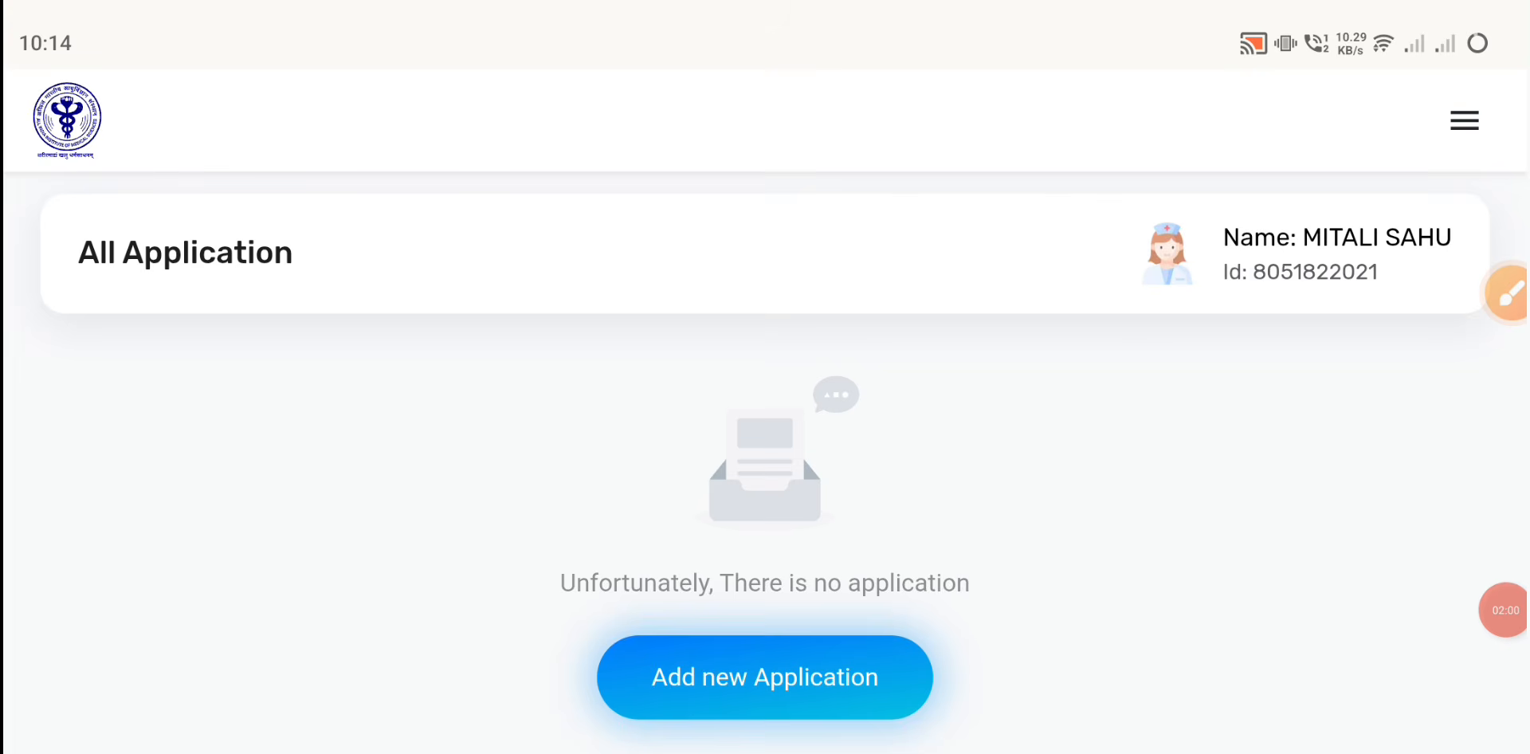
click(766, 677)
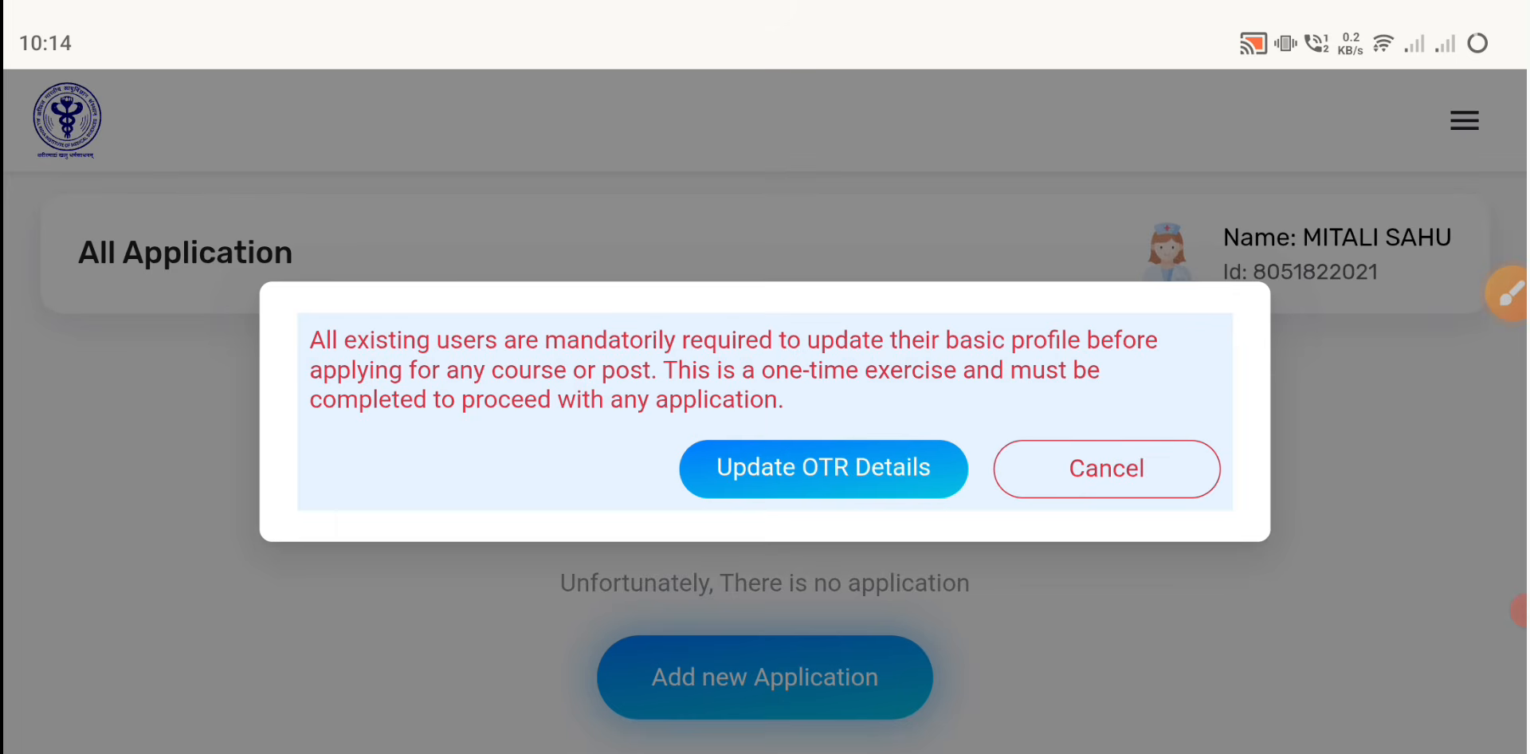
click(823, 468)
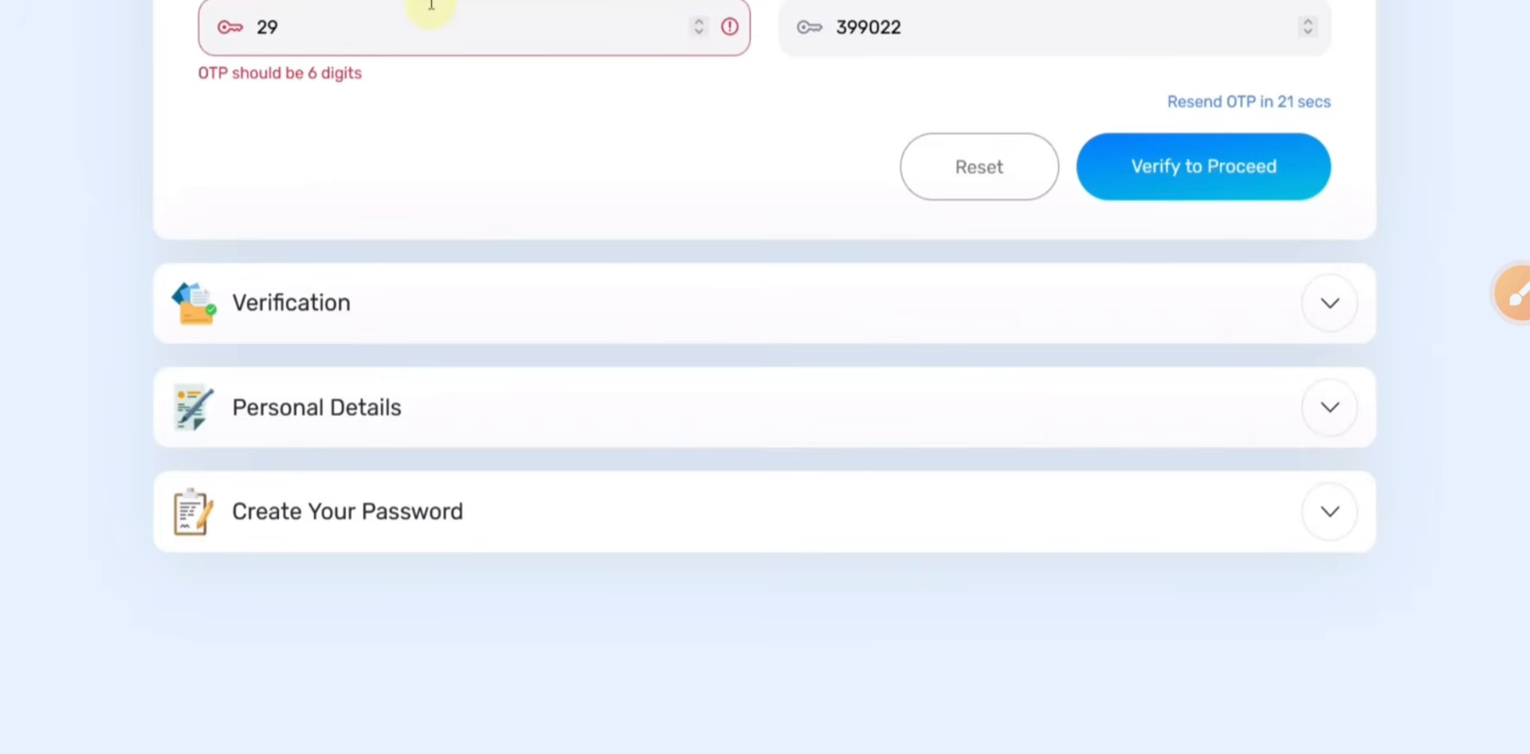
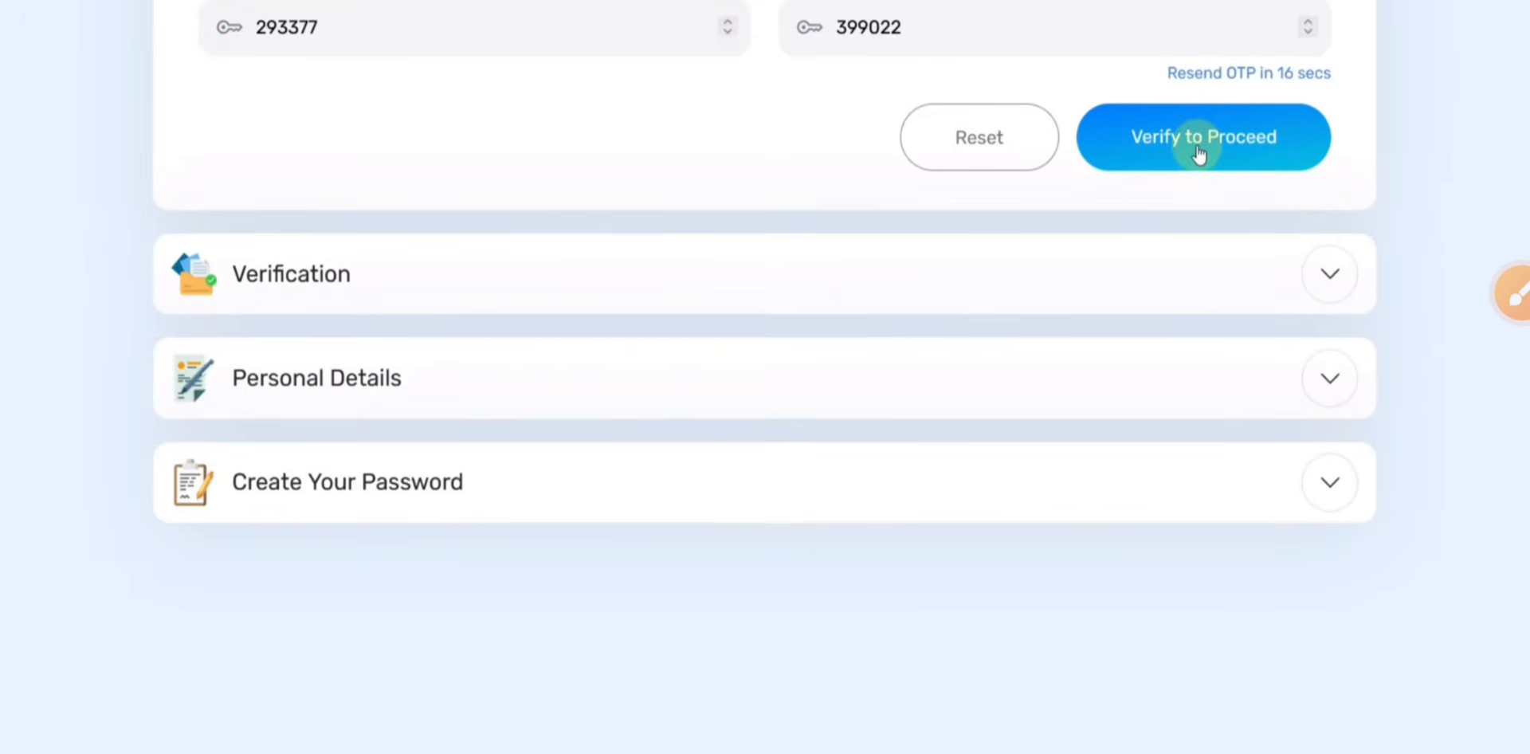
Step: Complete the mobile OTP verification code and verify to proceed
click(1199, 154)
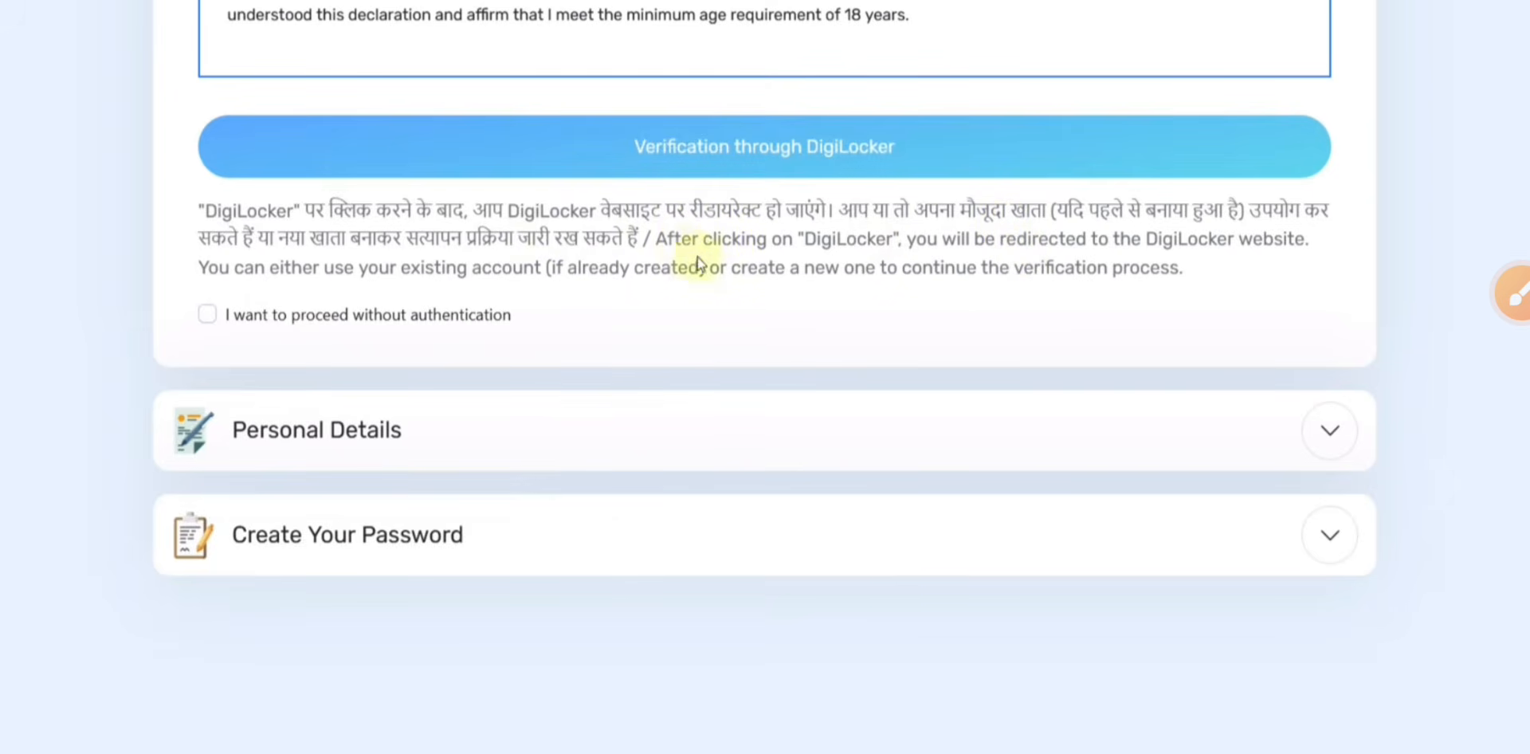
Step: Confirm being 18 years of age and start verification through DigiLocker
click(205, 319)
click(207, 314)
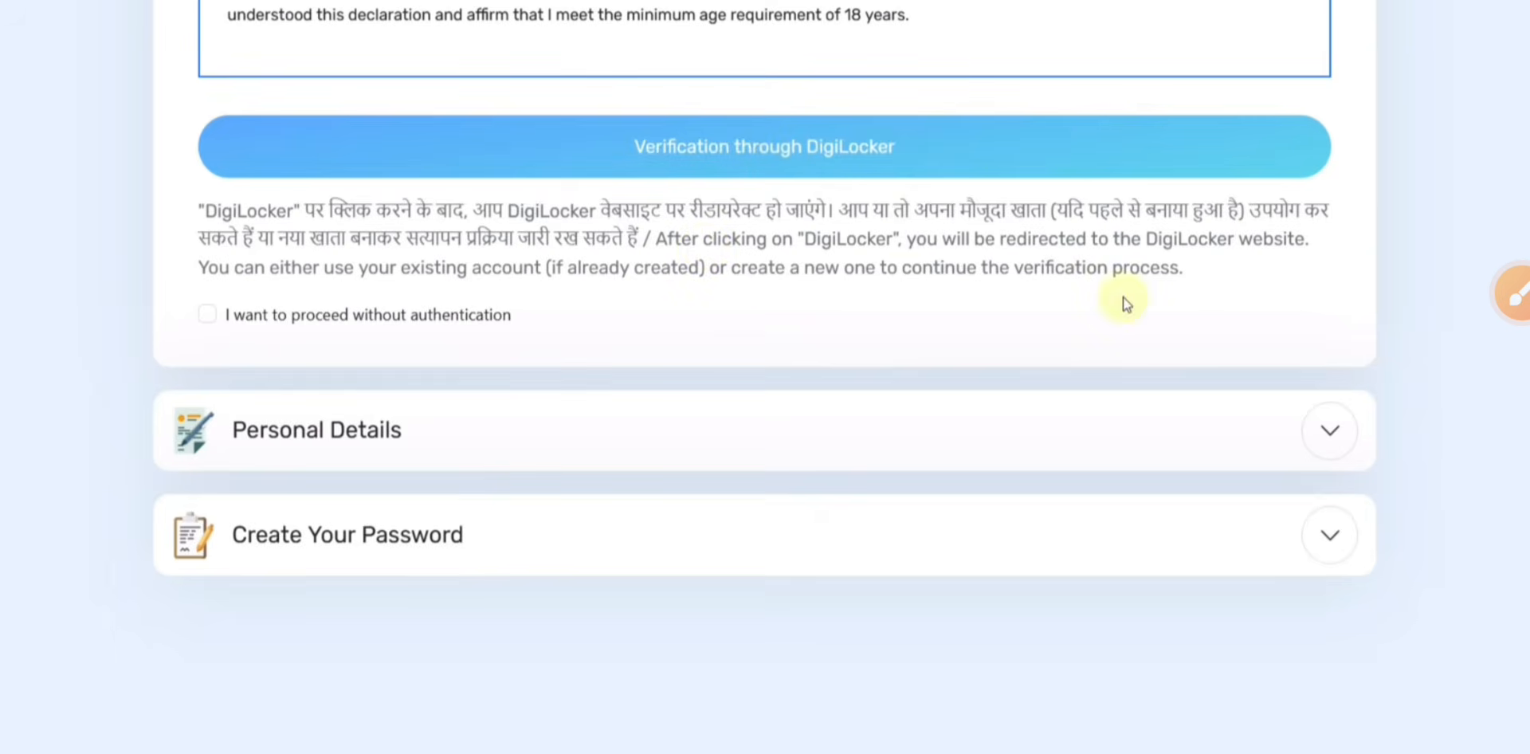
scroll(1123, 304, up, 2)
scroll(765, 374, up, 2)
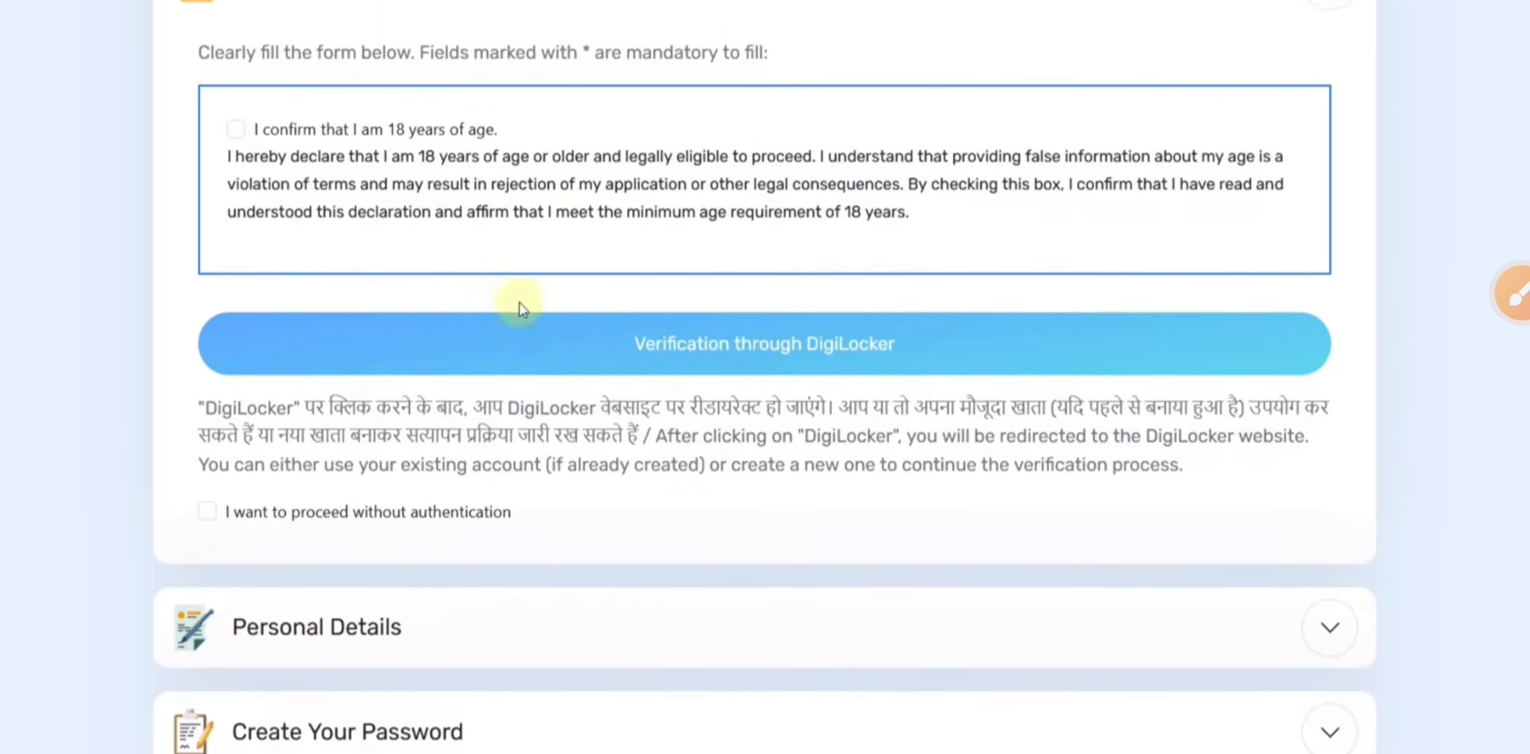
click(236, 129)
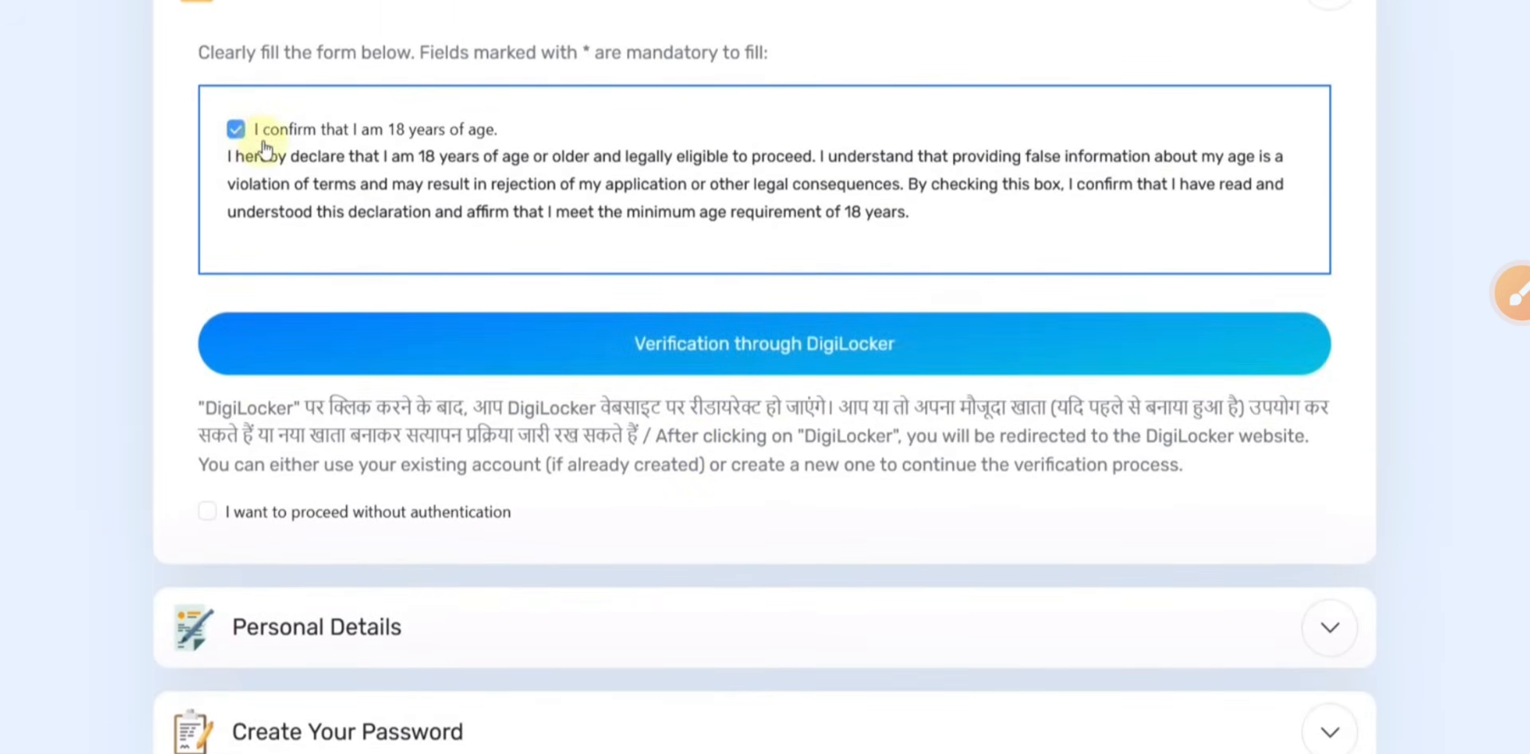
click(721, 354)
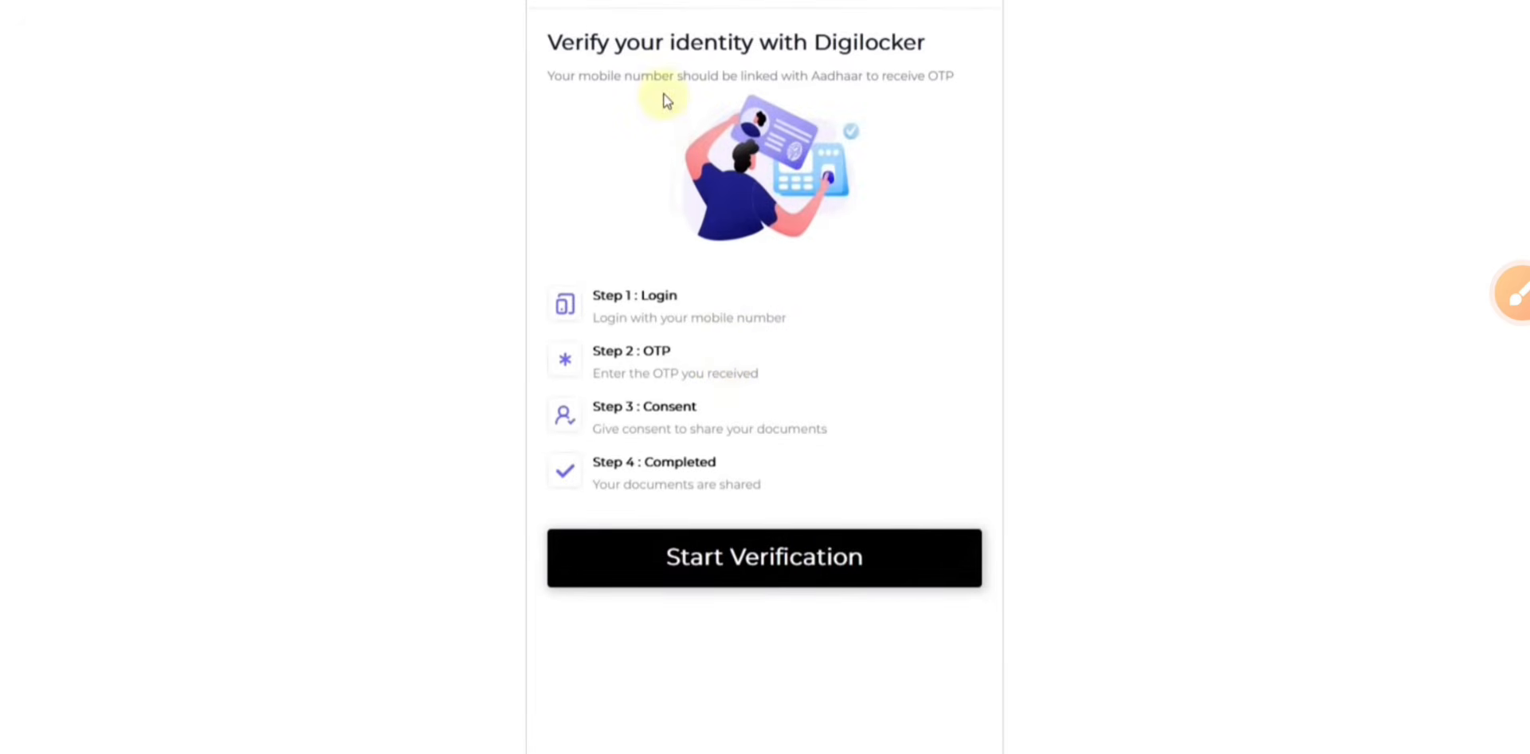
Step: Start DigiLocker verification, continue with the Aadhaar number, and submit the Aadhaar OTP
click(766, 564)
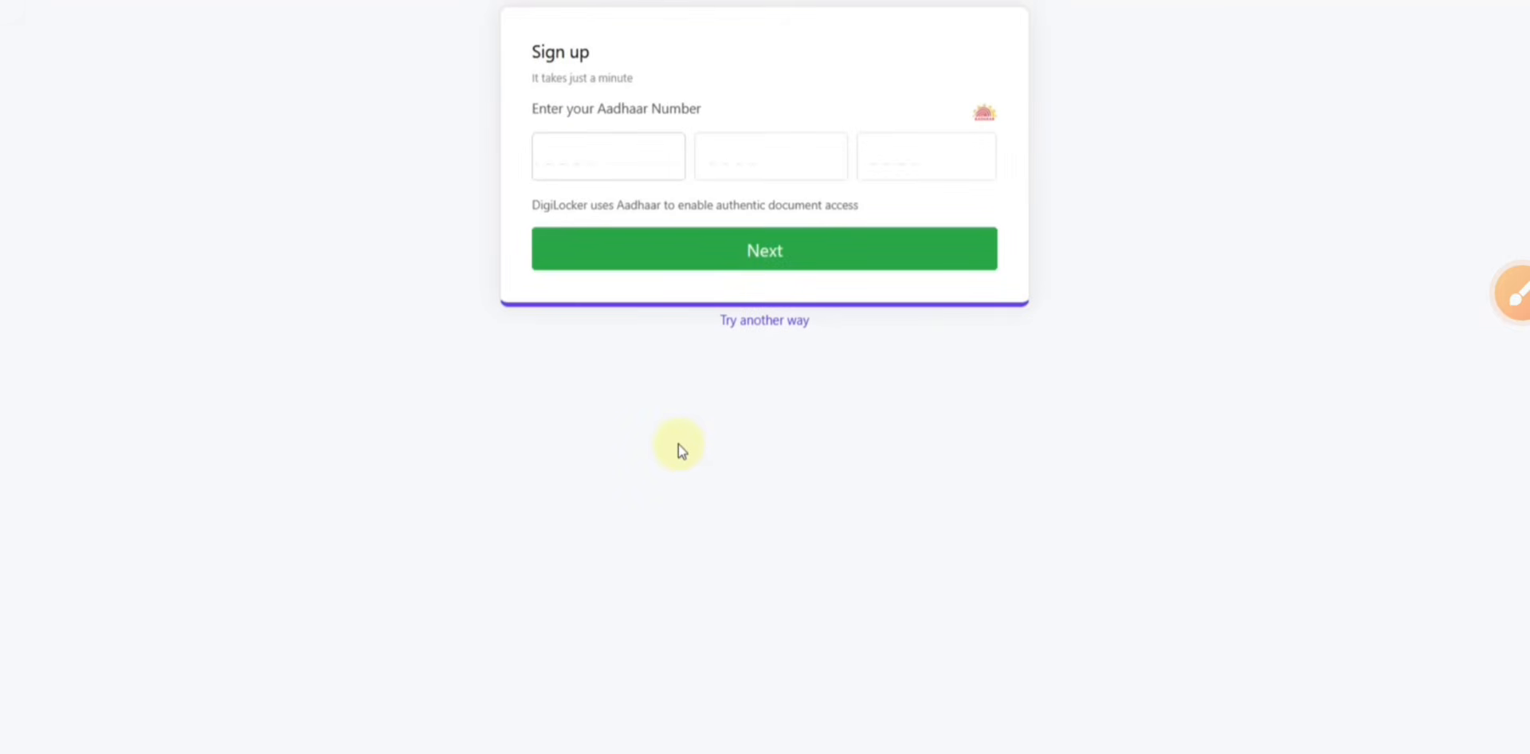
click(712, 265)
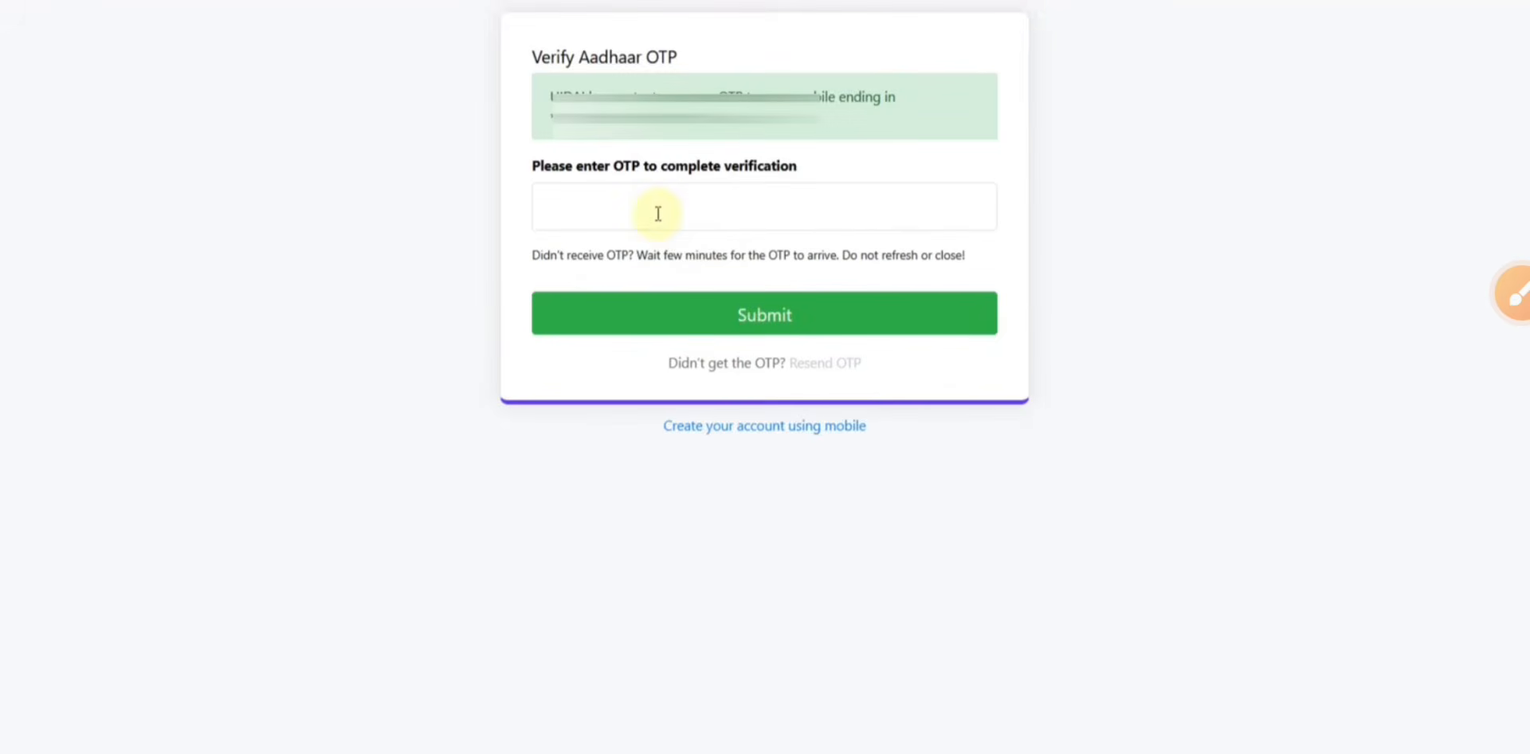
click(589, 203)
click(745, 330)
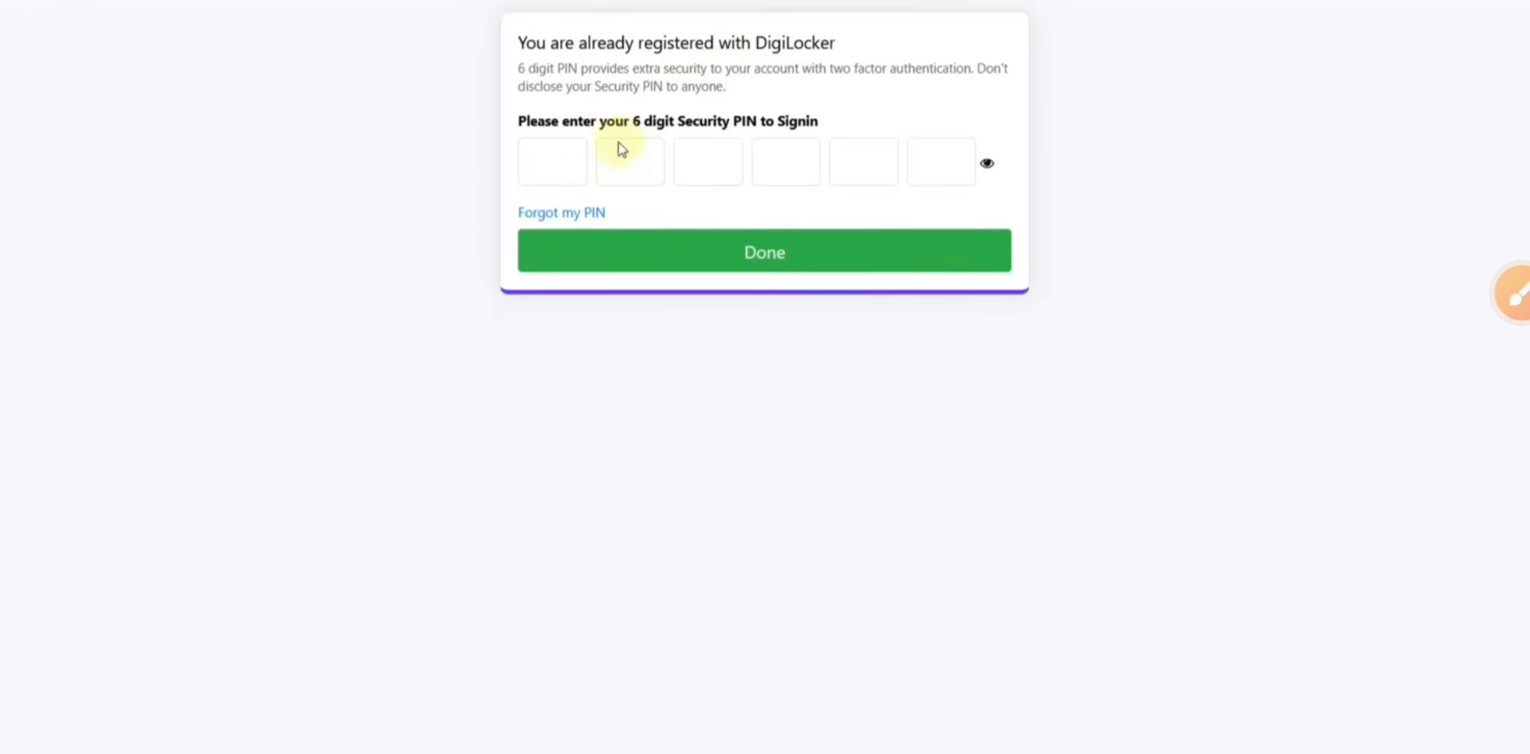
Step: Enter the 6-digit DigiLocker security PIN to sign in
click(553, 163)
click(454, 212)
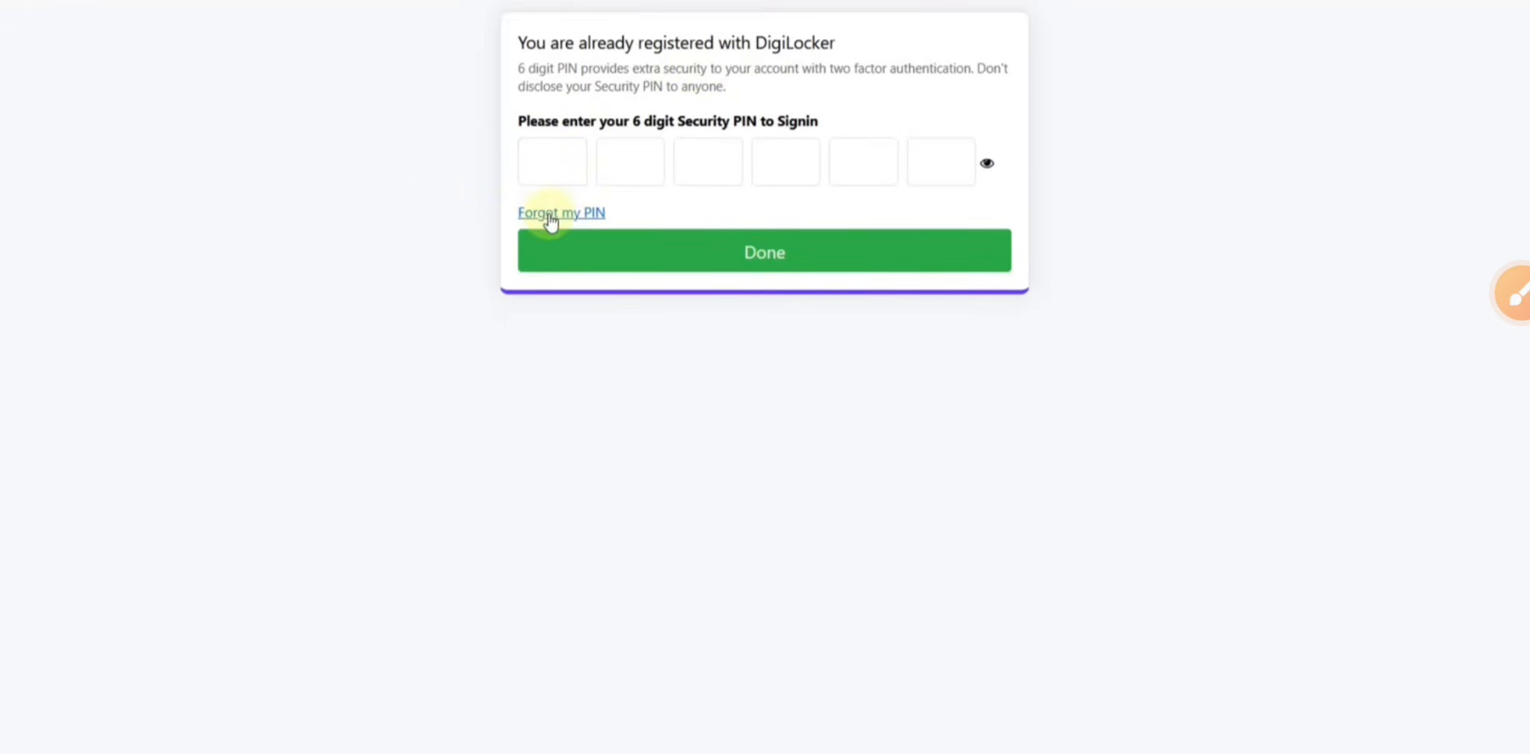
click(573, 171)
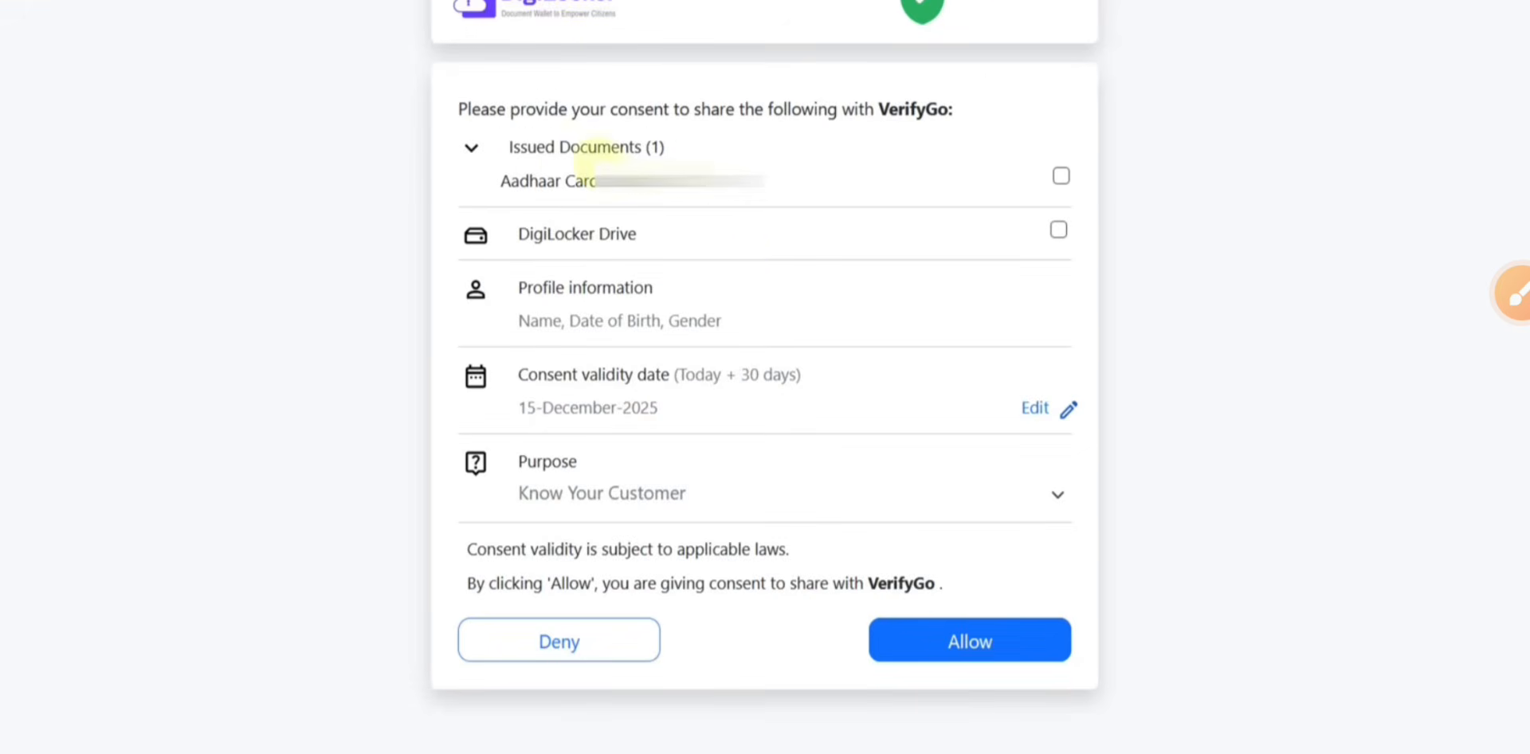
Step: Select the issued Aadhaar Card document and allow sharing it with VerifyGo
click(1062, 176)
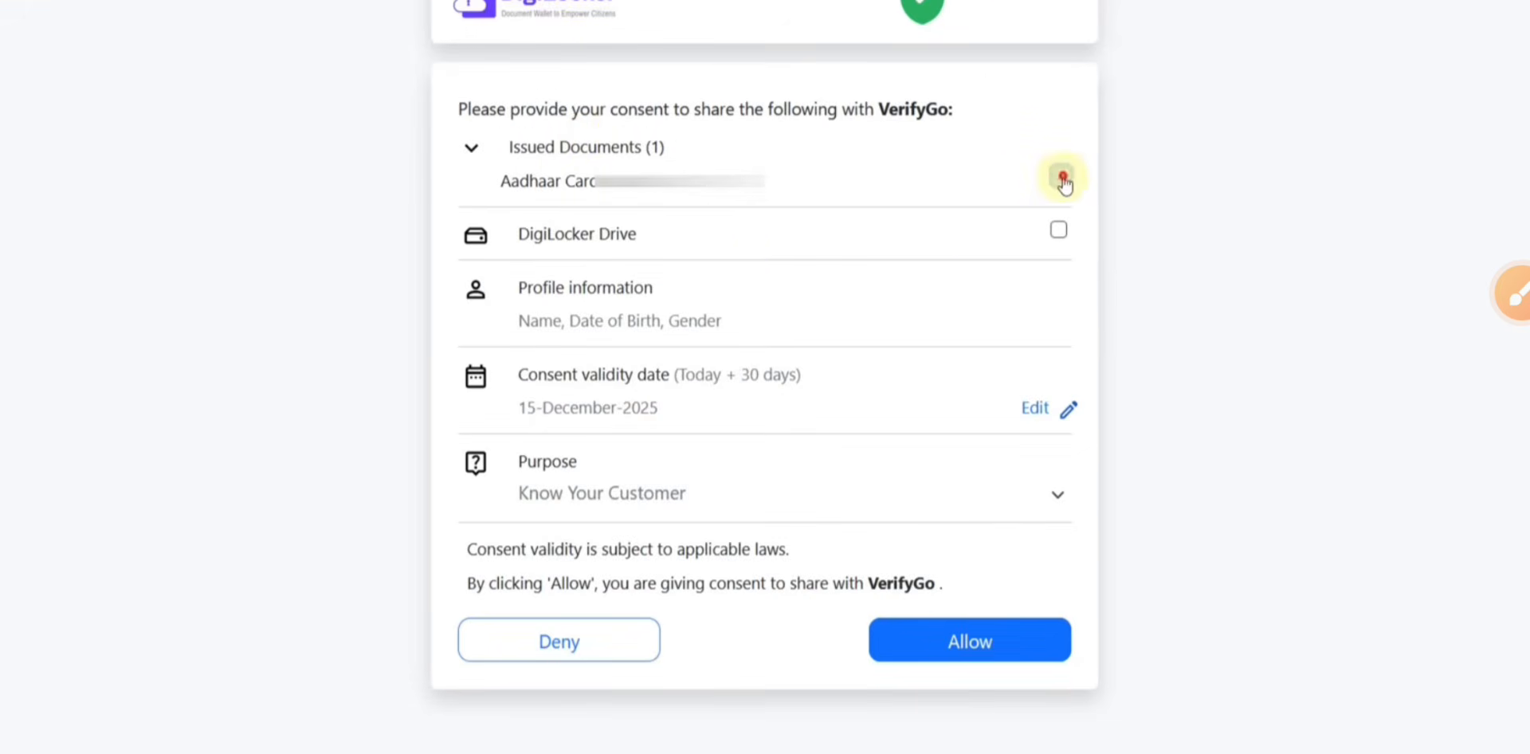
click(983, 643)
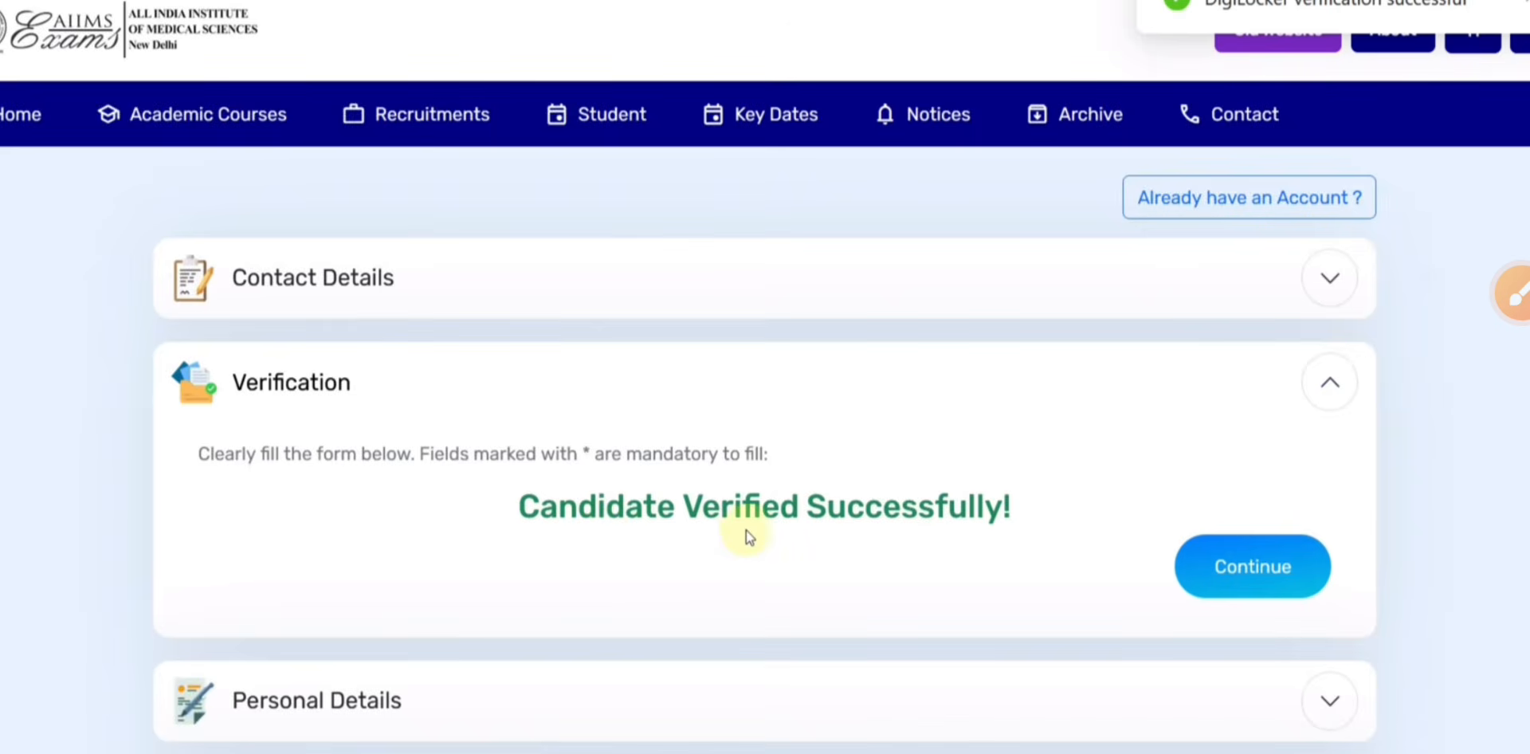
scroll(882, 529, down, 3)
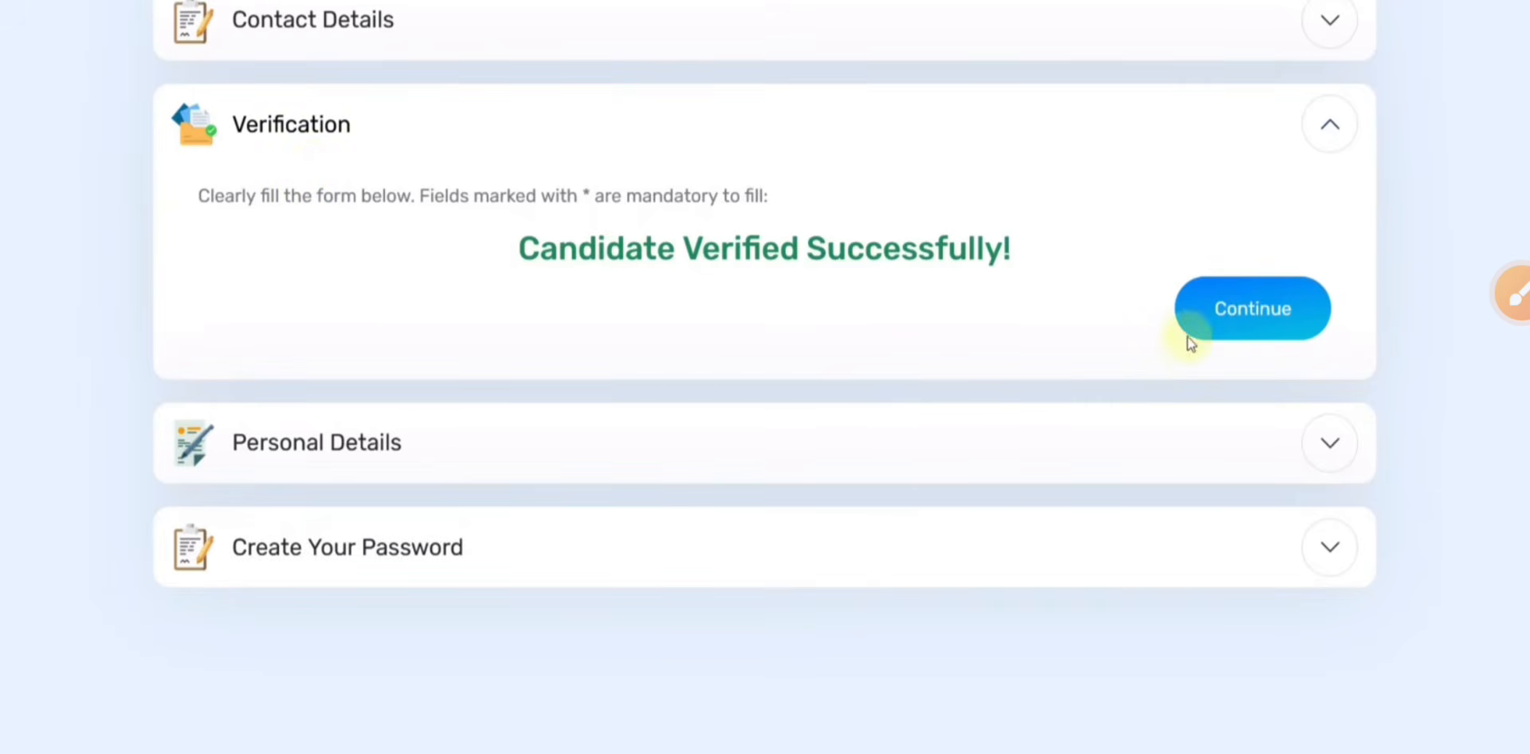
Step: Continue past verification, set the marital status to Unmarried in Personal Details, and continue
click(1223, 326)
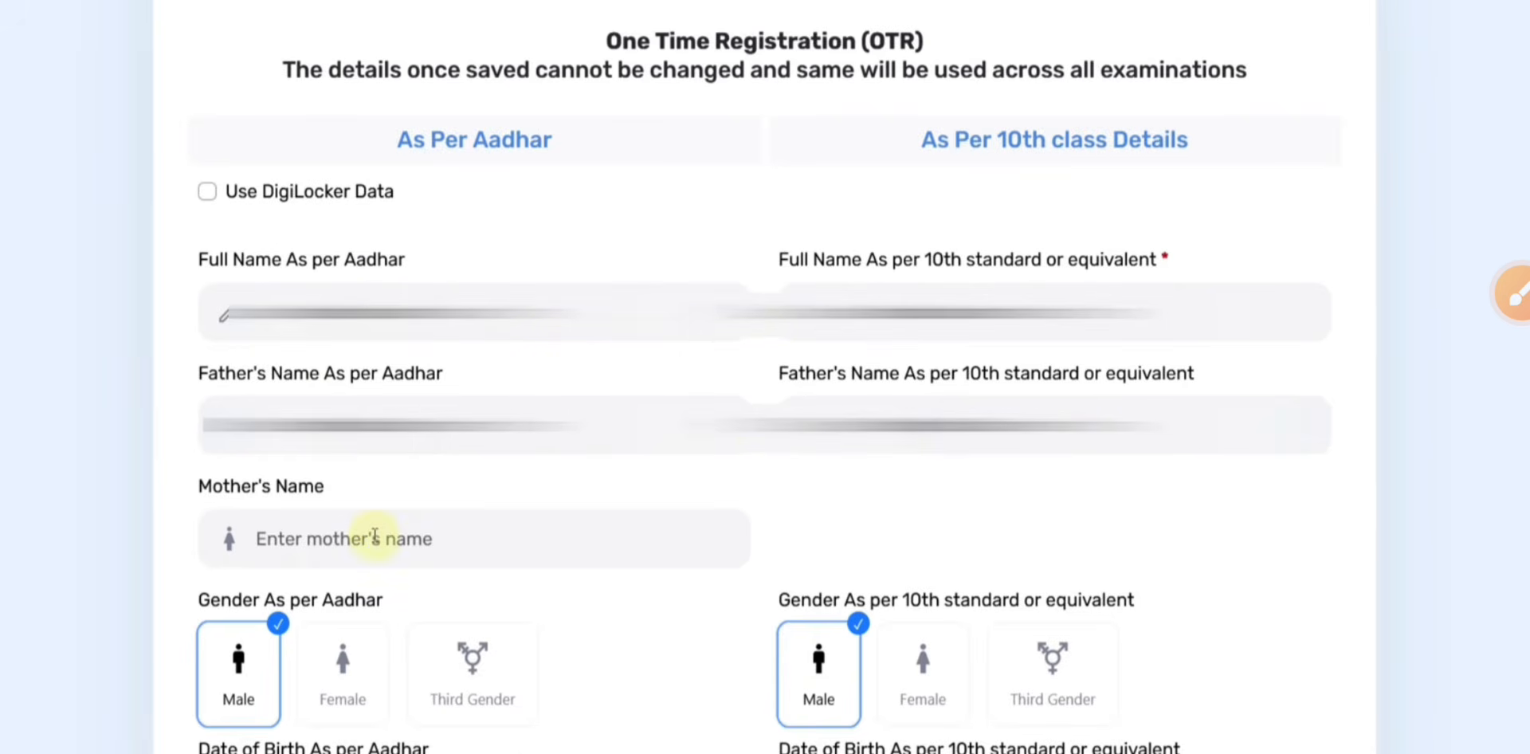
scroll(790, 263, down, 15)
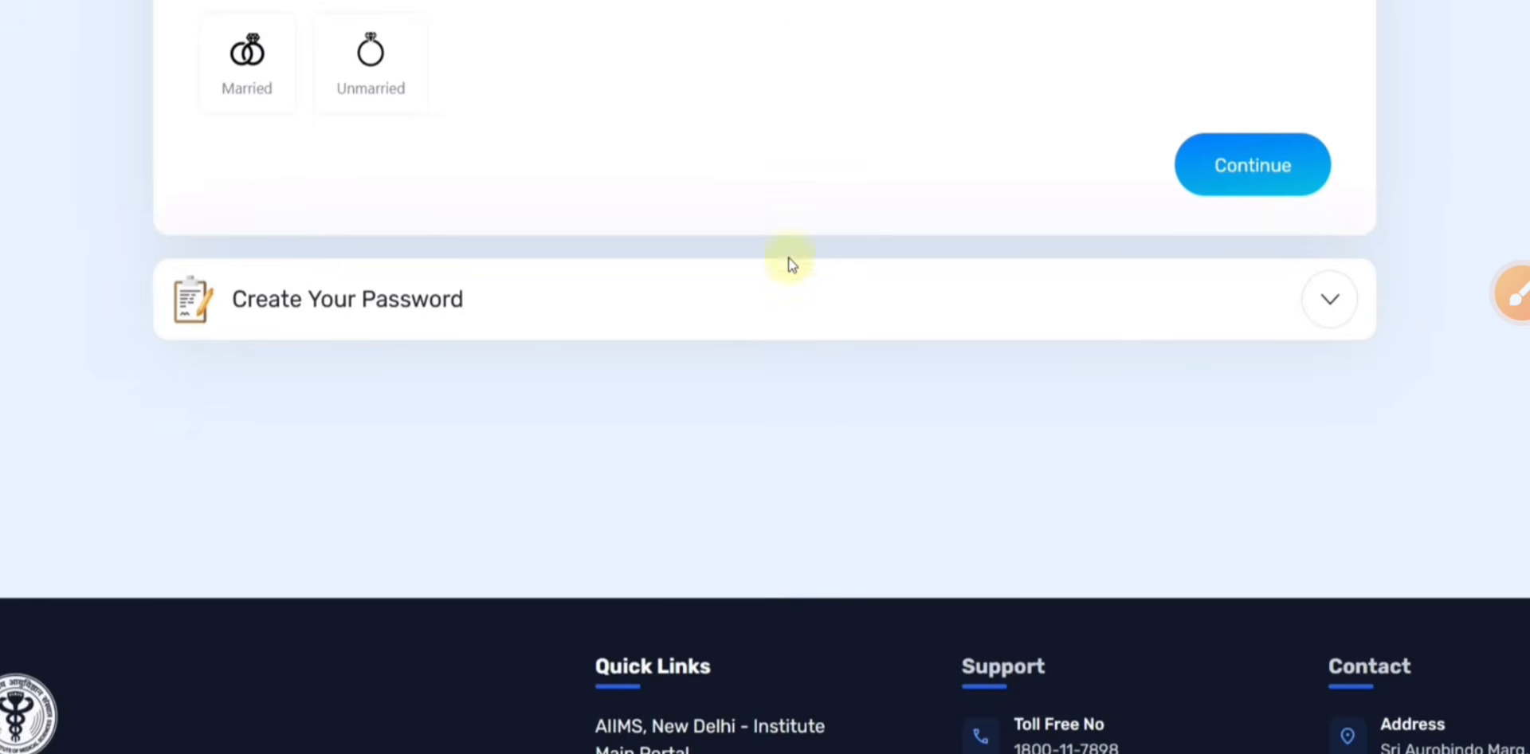
click(242, 88)
click(391, 94)
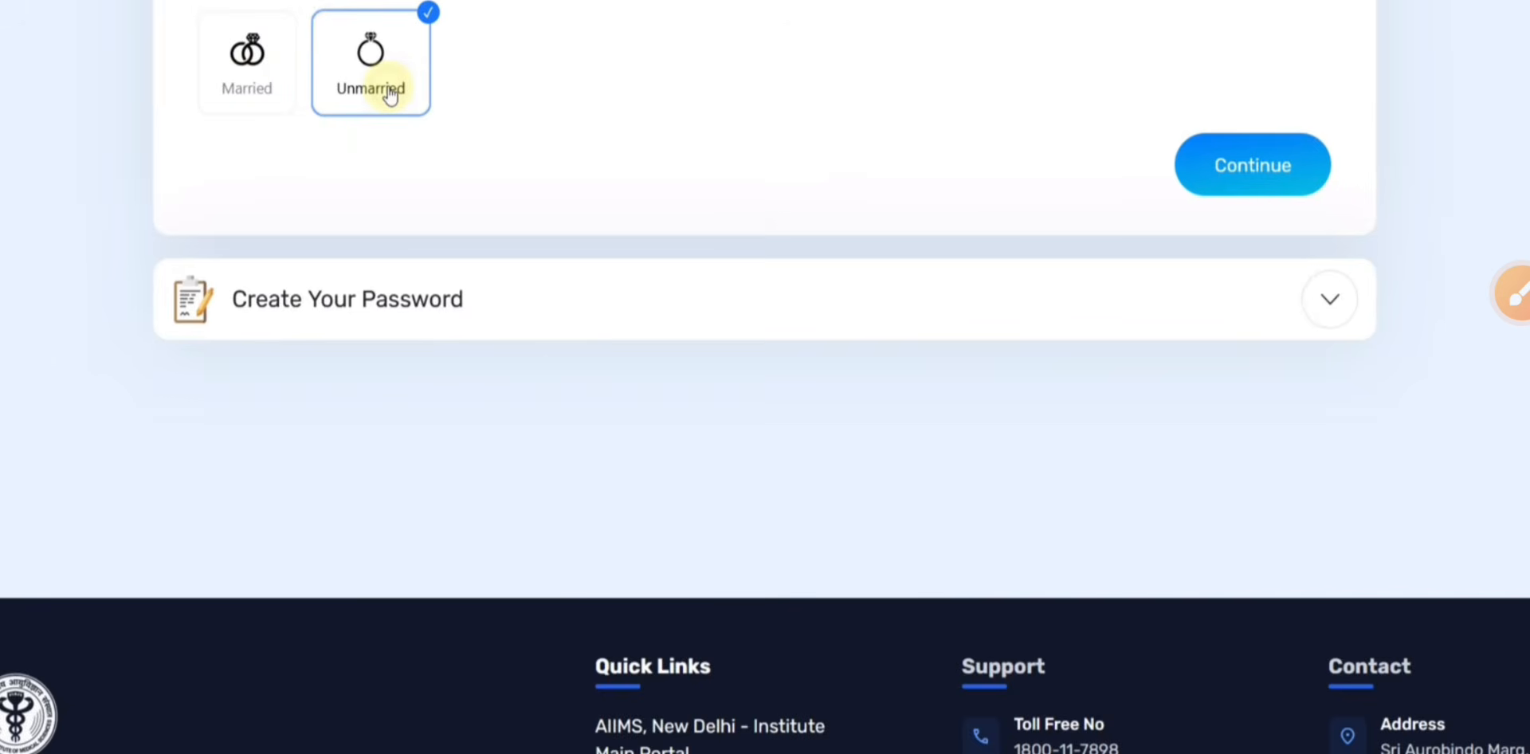
click(1259, 166)
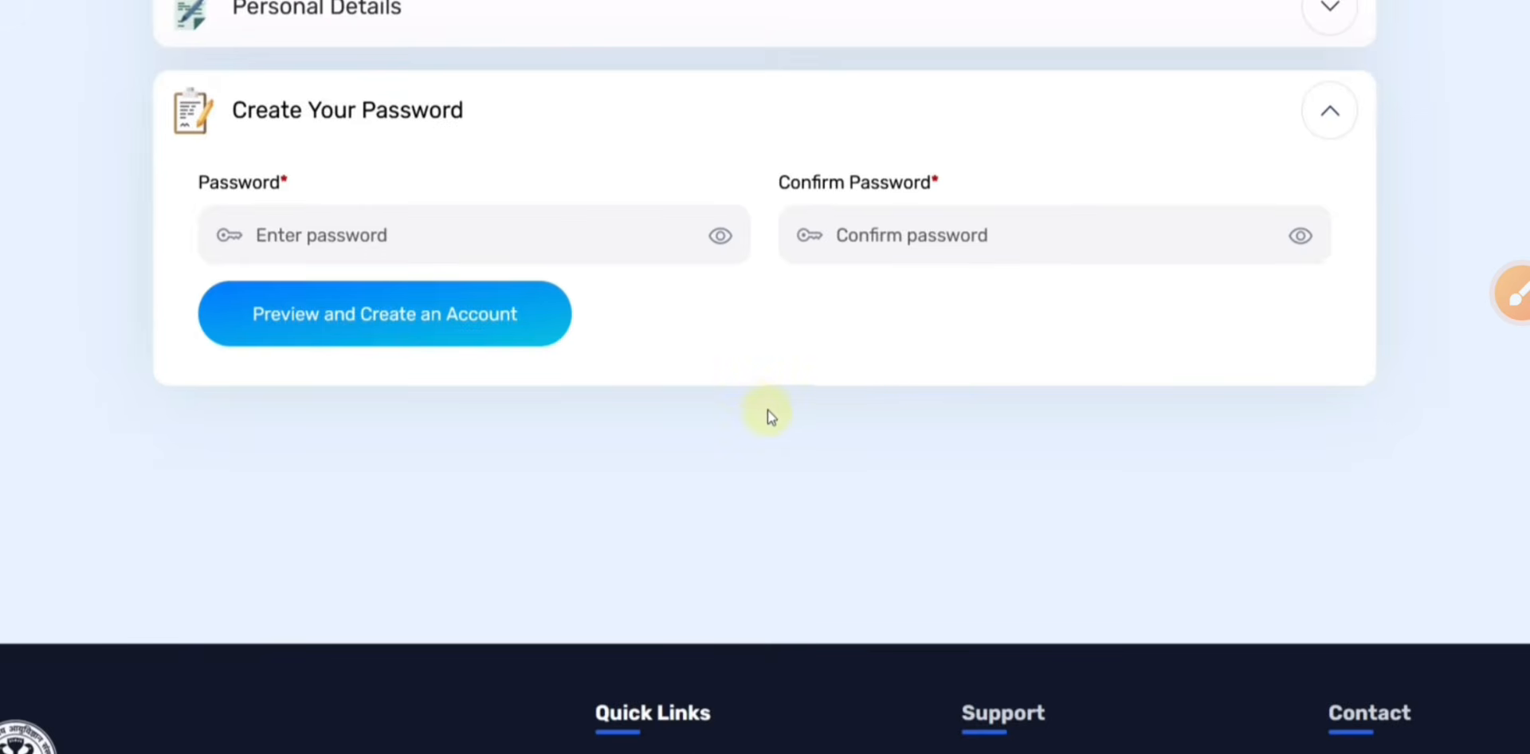
Step: Copy the account password from a text note and enter it in the password and confirm password fields
click(415, 238)
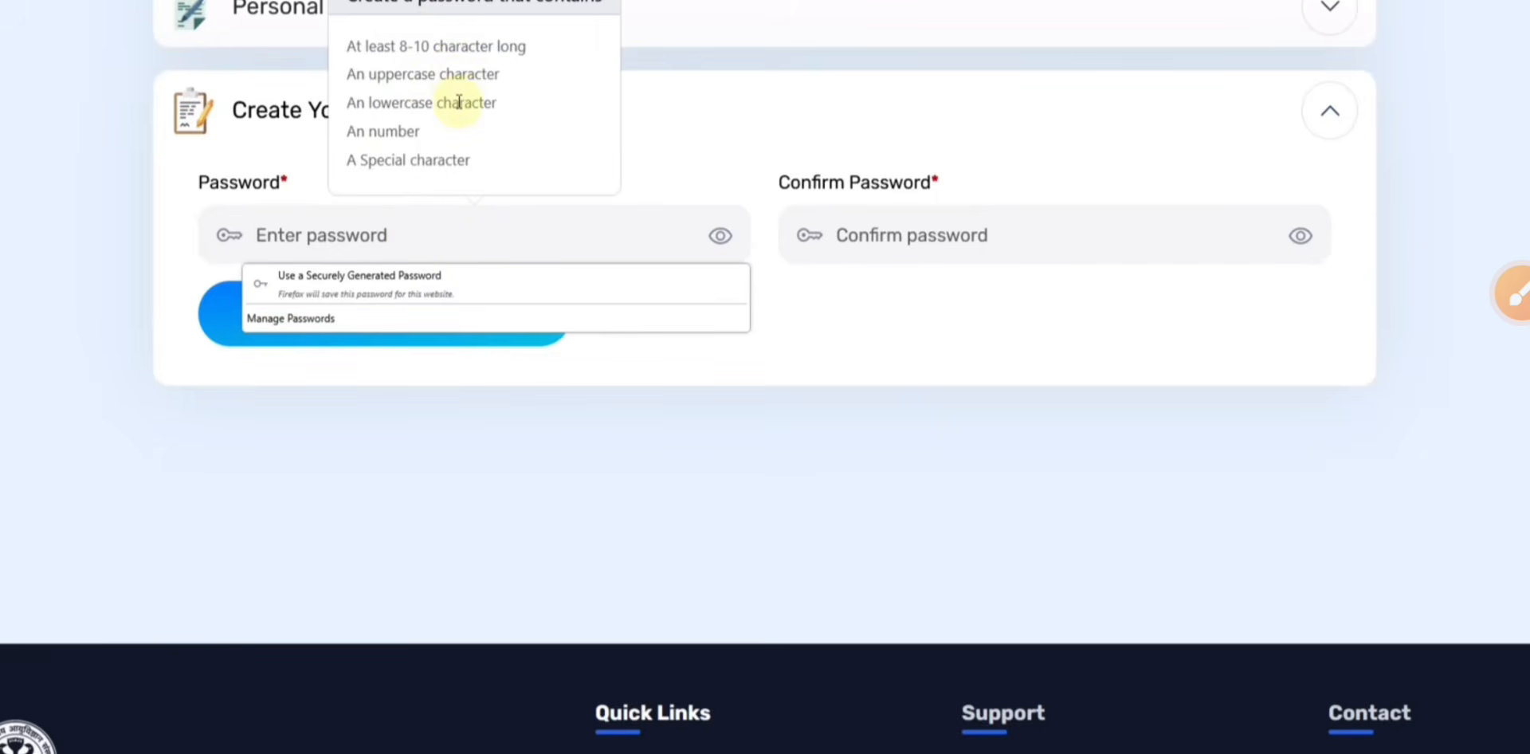
click(522, 414)
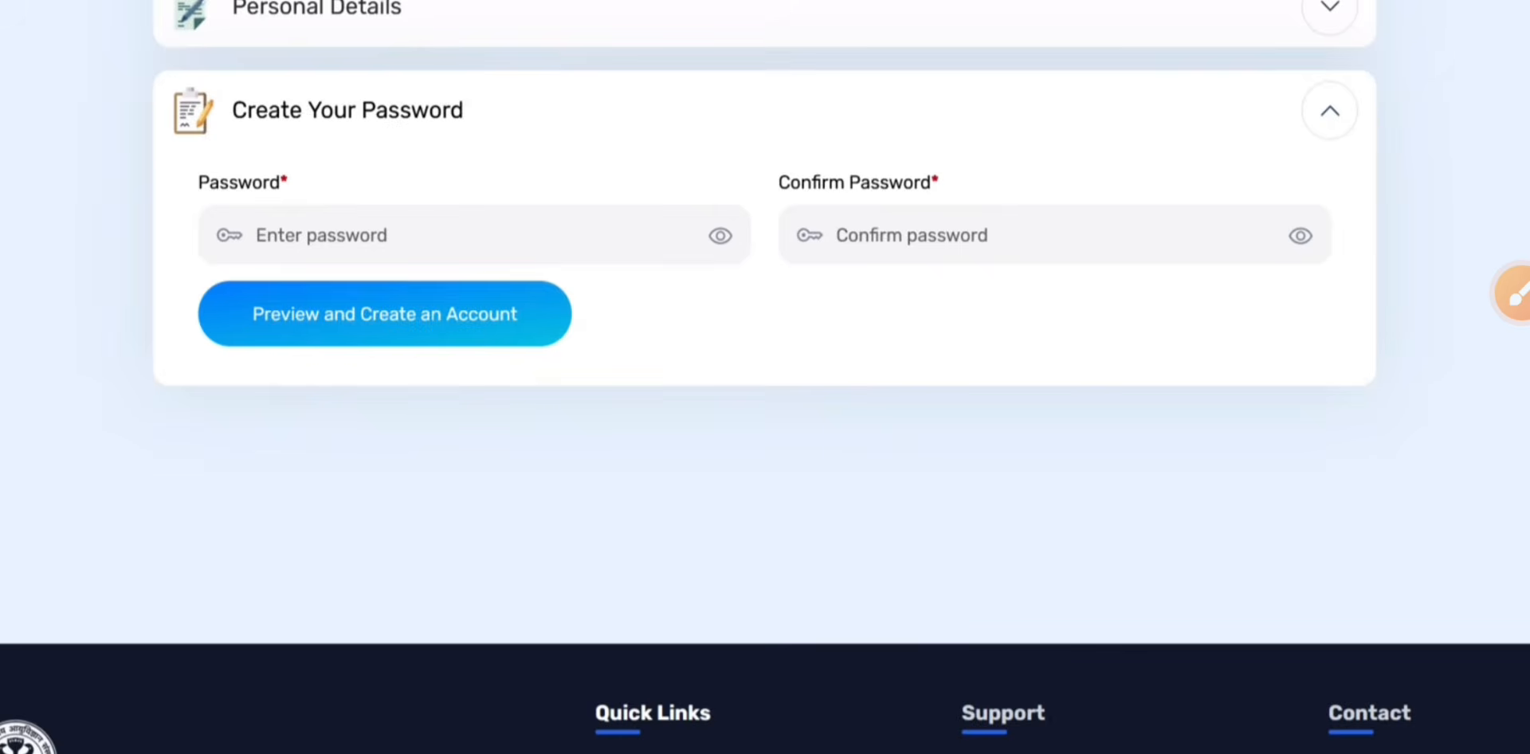
click(1044, 752)
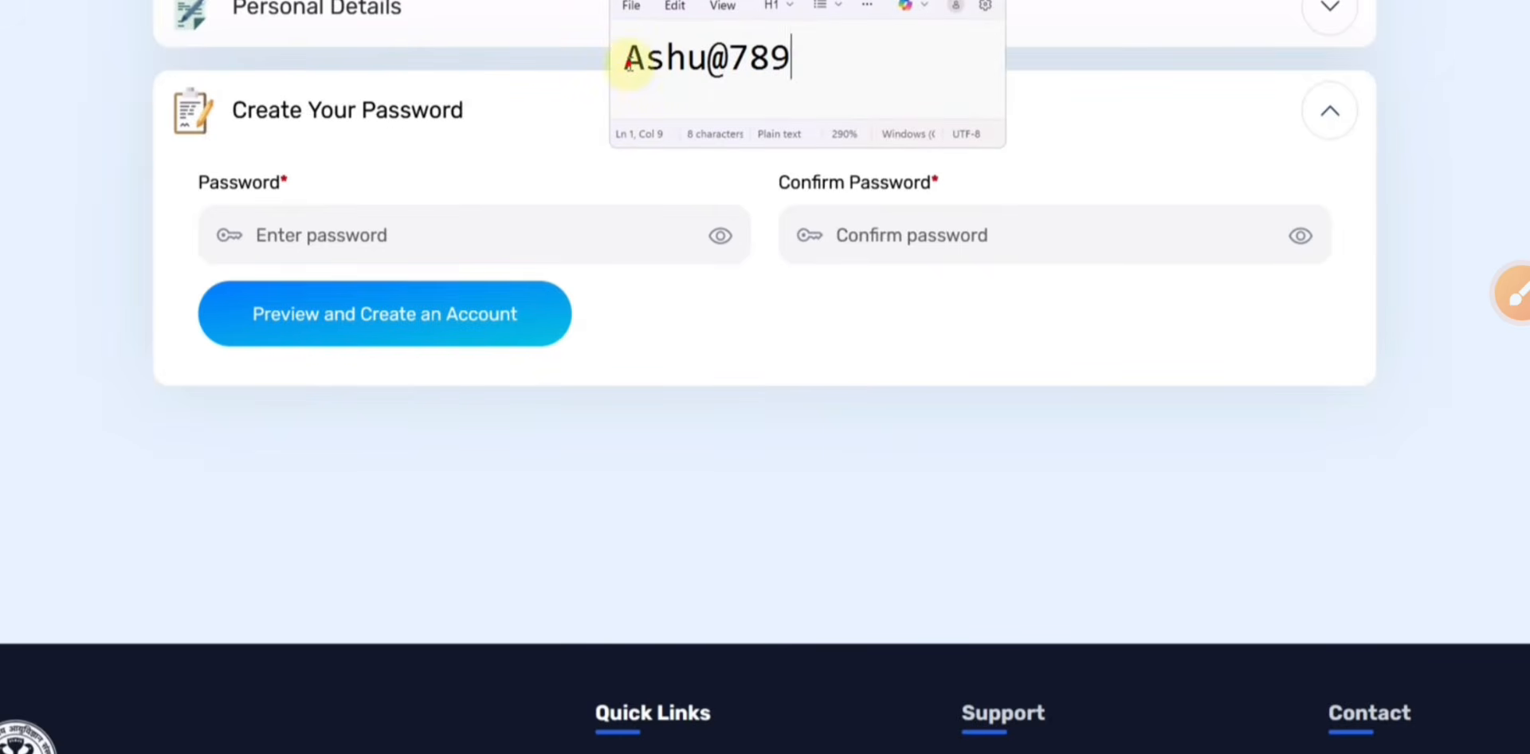
drag(626, 63, 776, 62)
click(796, 61)
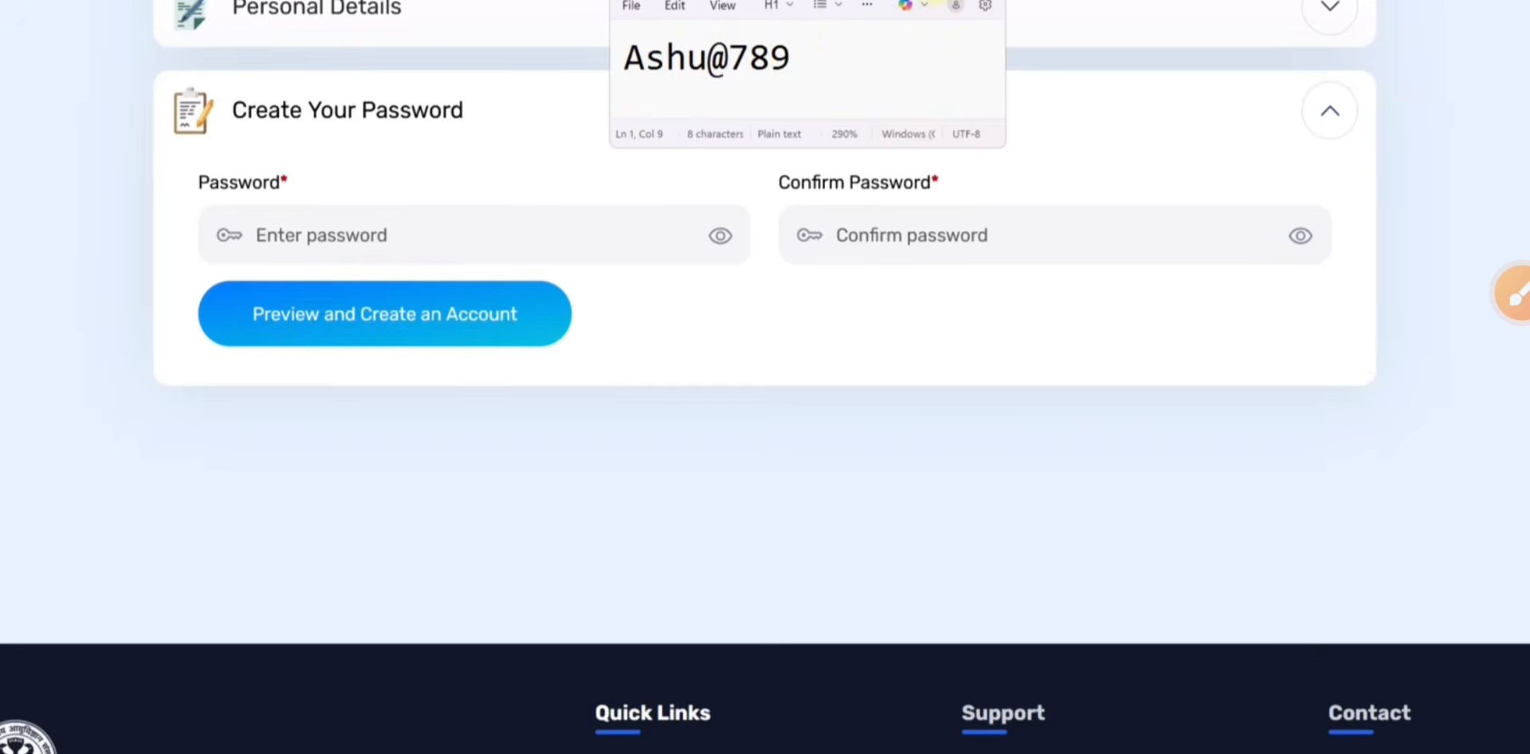
key(alt+Tab)
click(395, 239)
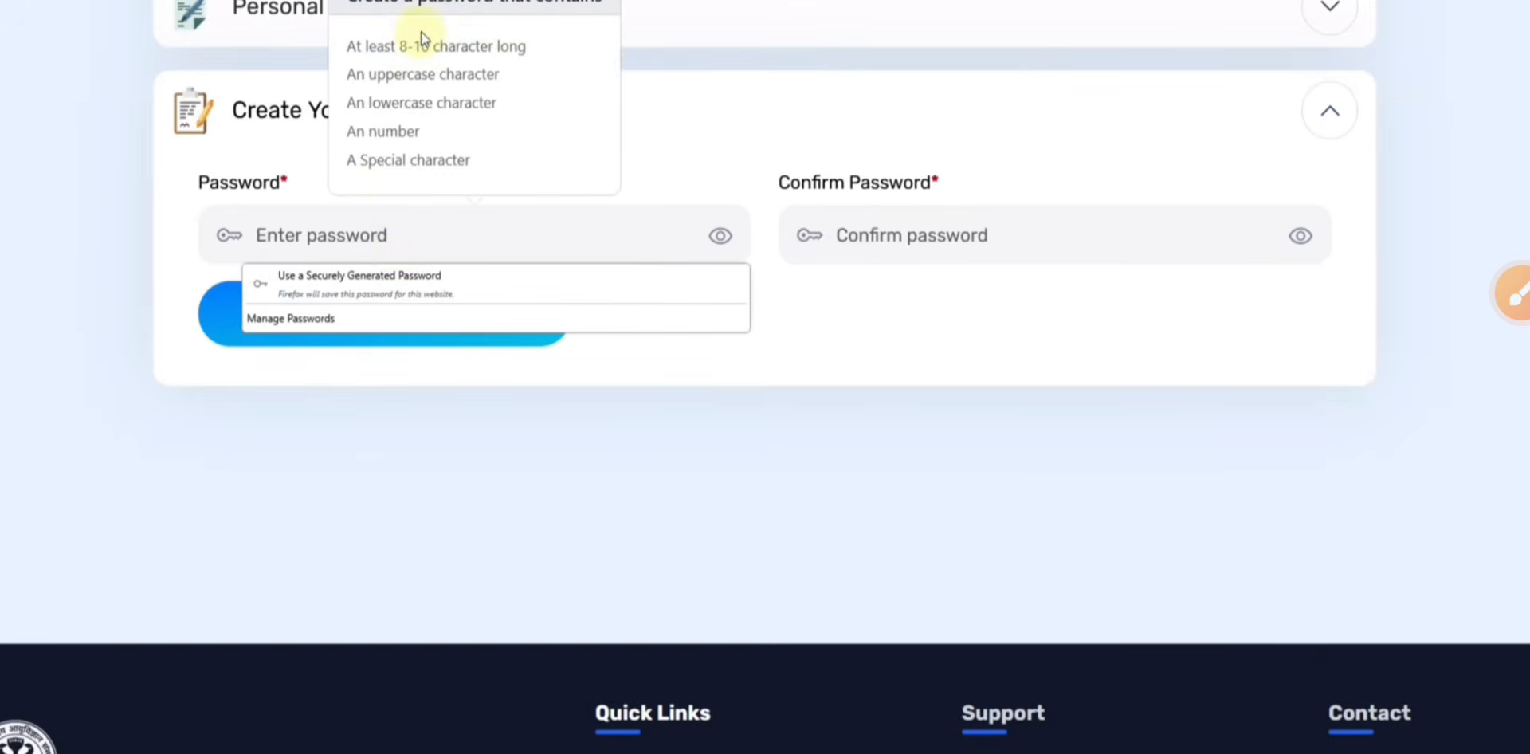
click(774, 351)
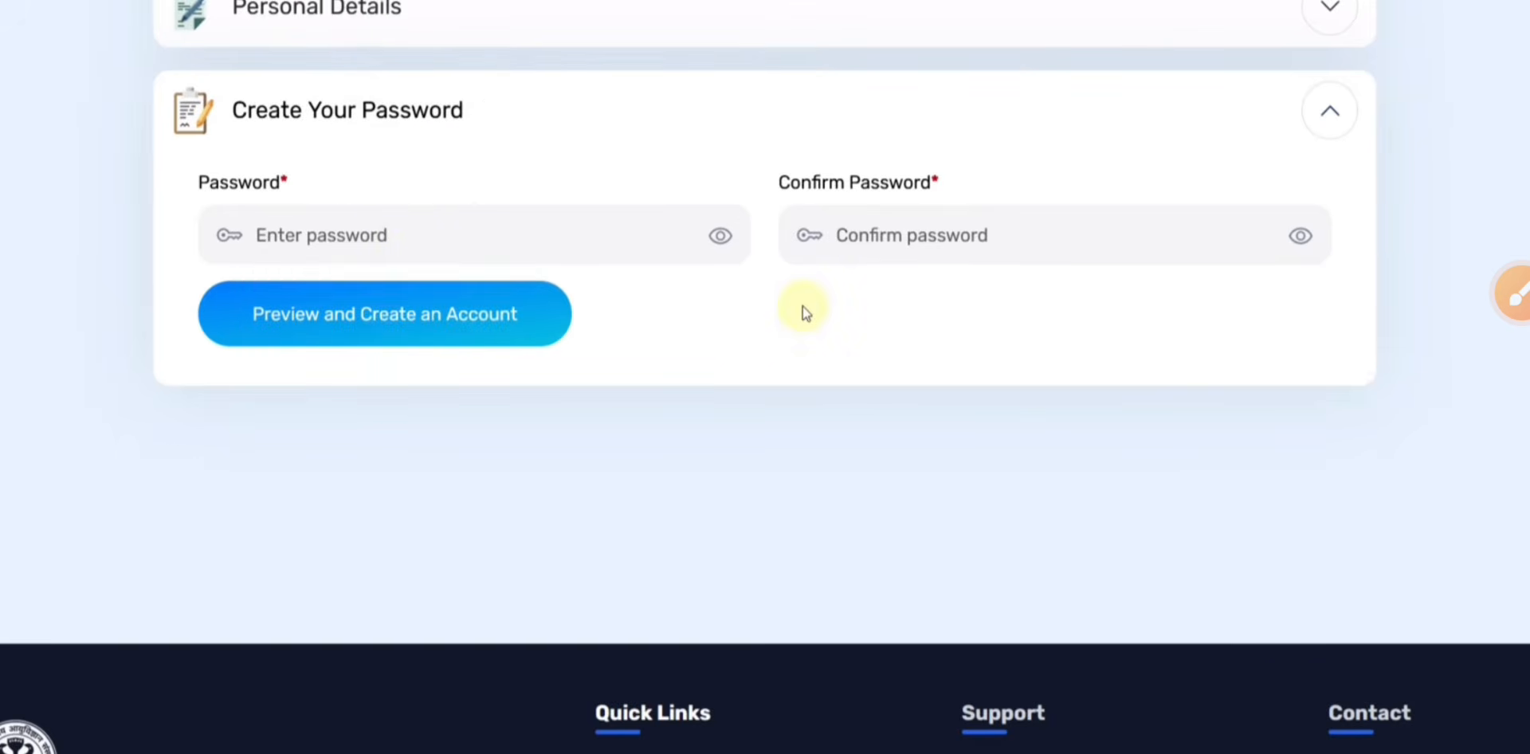
Step: Preview the account, accept the OTR declaration, and submit the details
click(383, 334)
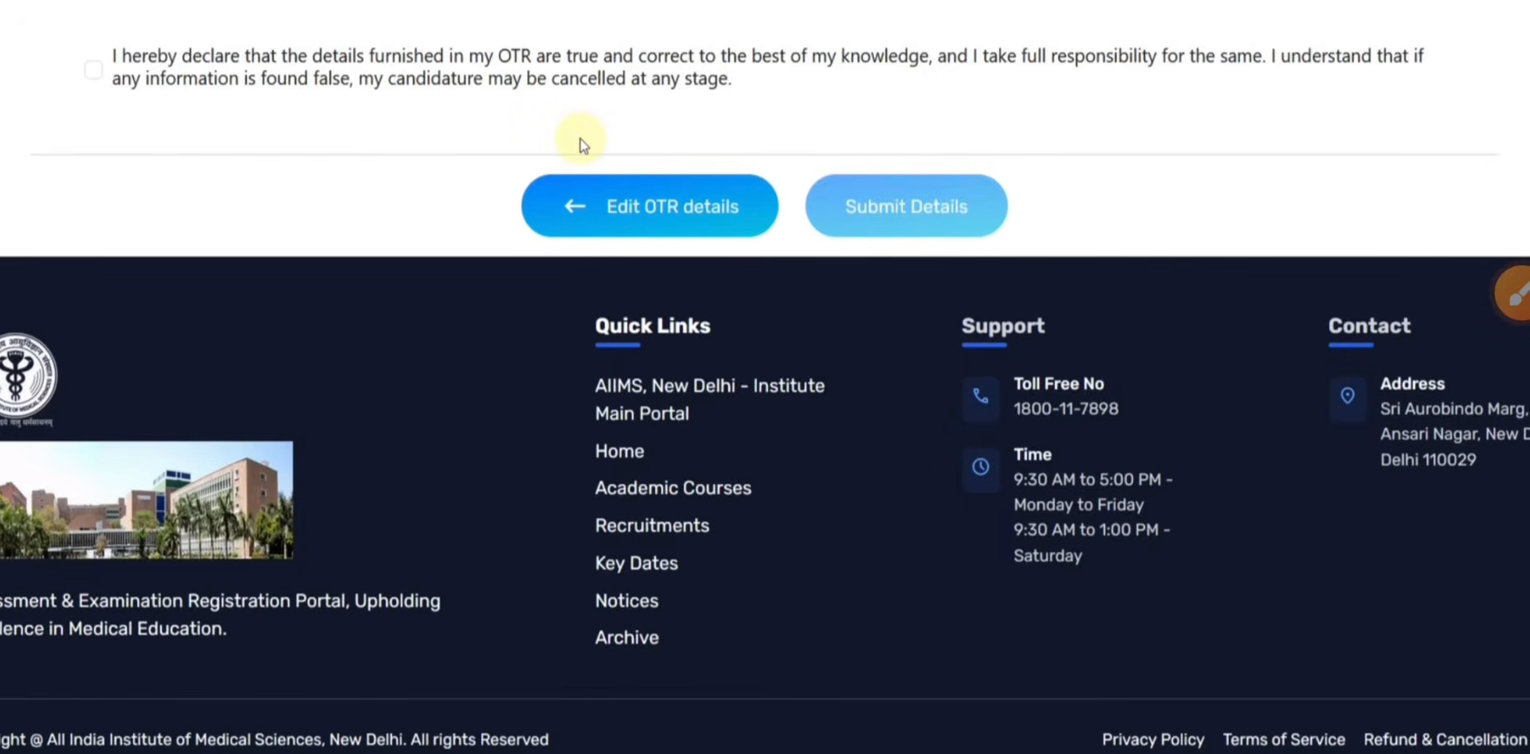
click(94, 72)
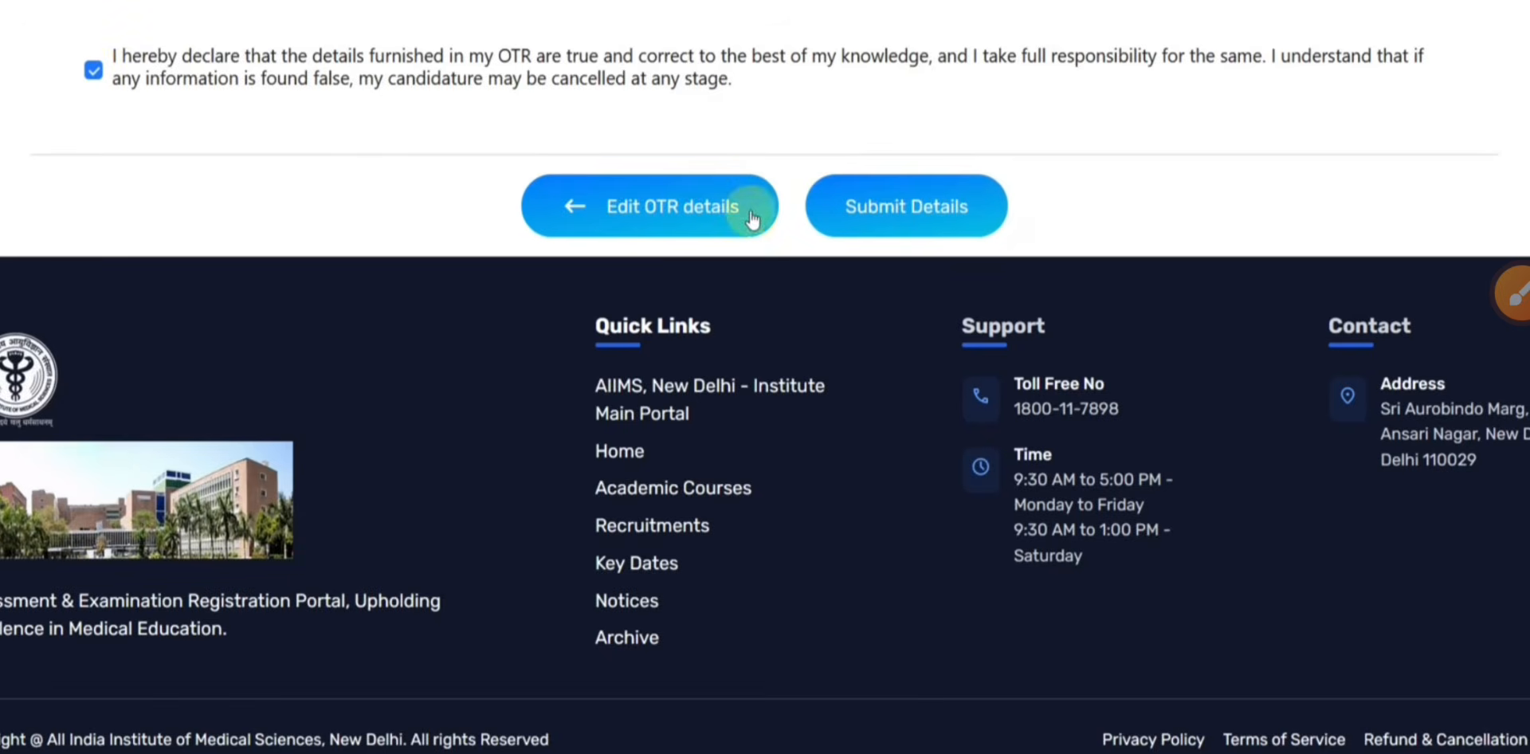
click(879, 213)
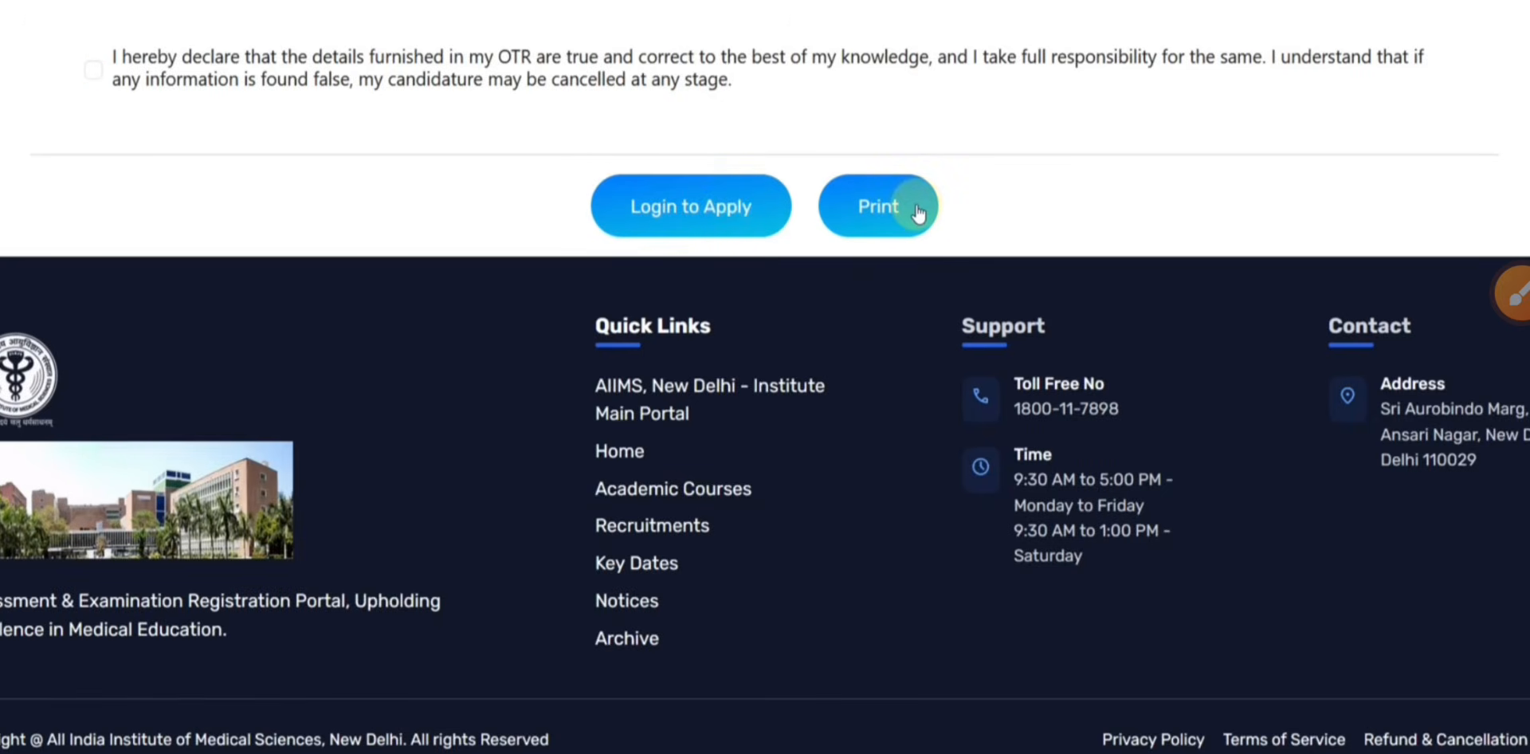
Step: Start a new application and select the post Junior Administrative Assistant/Lower Division Clerk/Senior Administrative Assistant/Upper Division Clerk
click(659, 214)
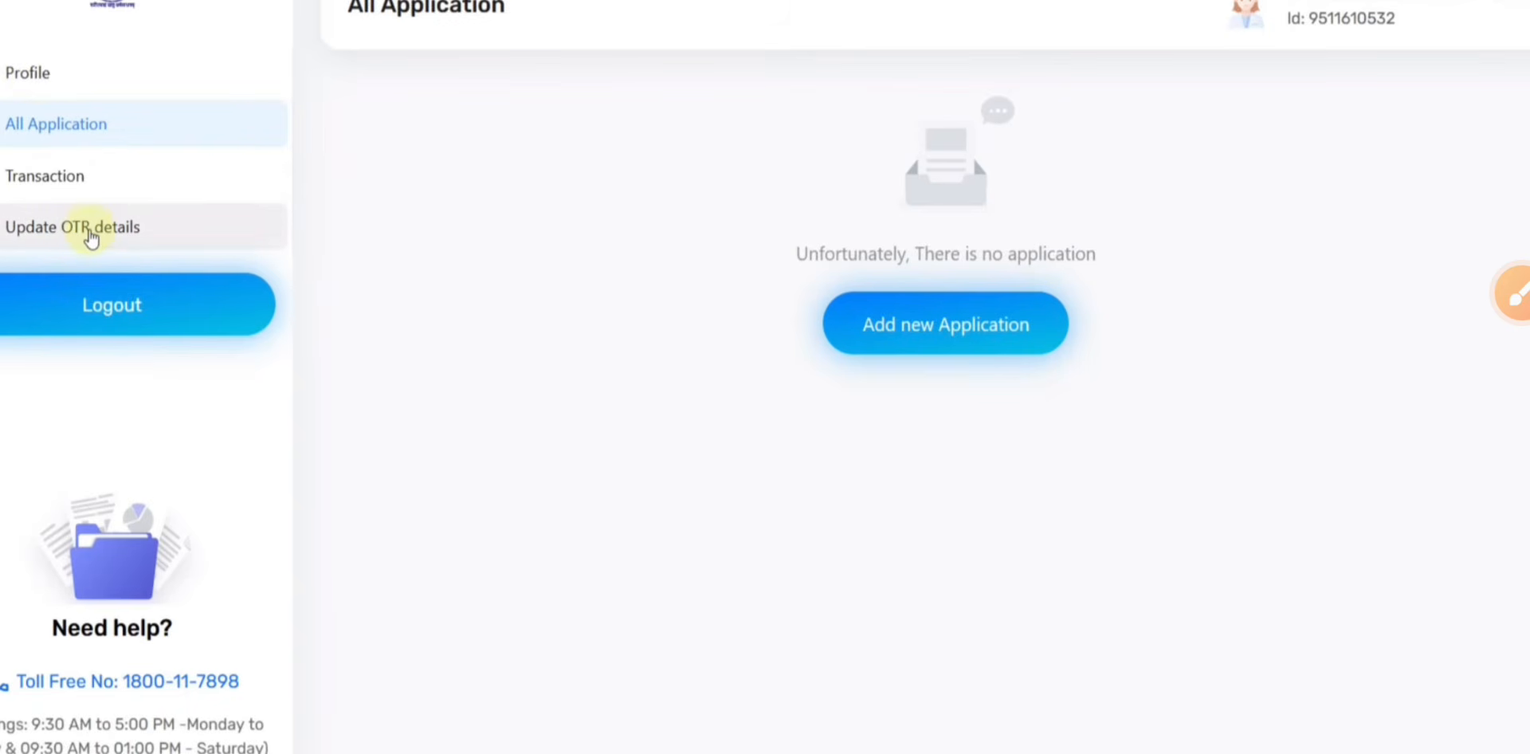
click(925, 340)
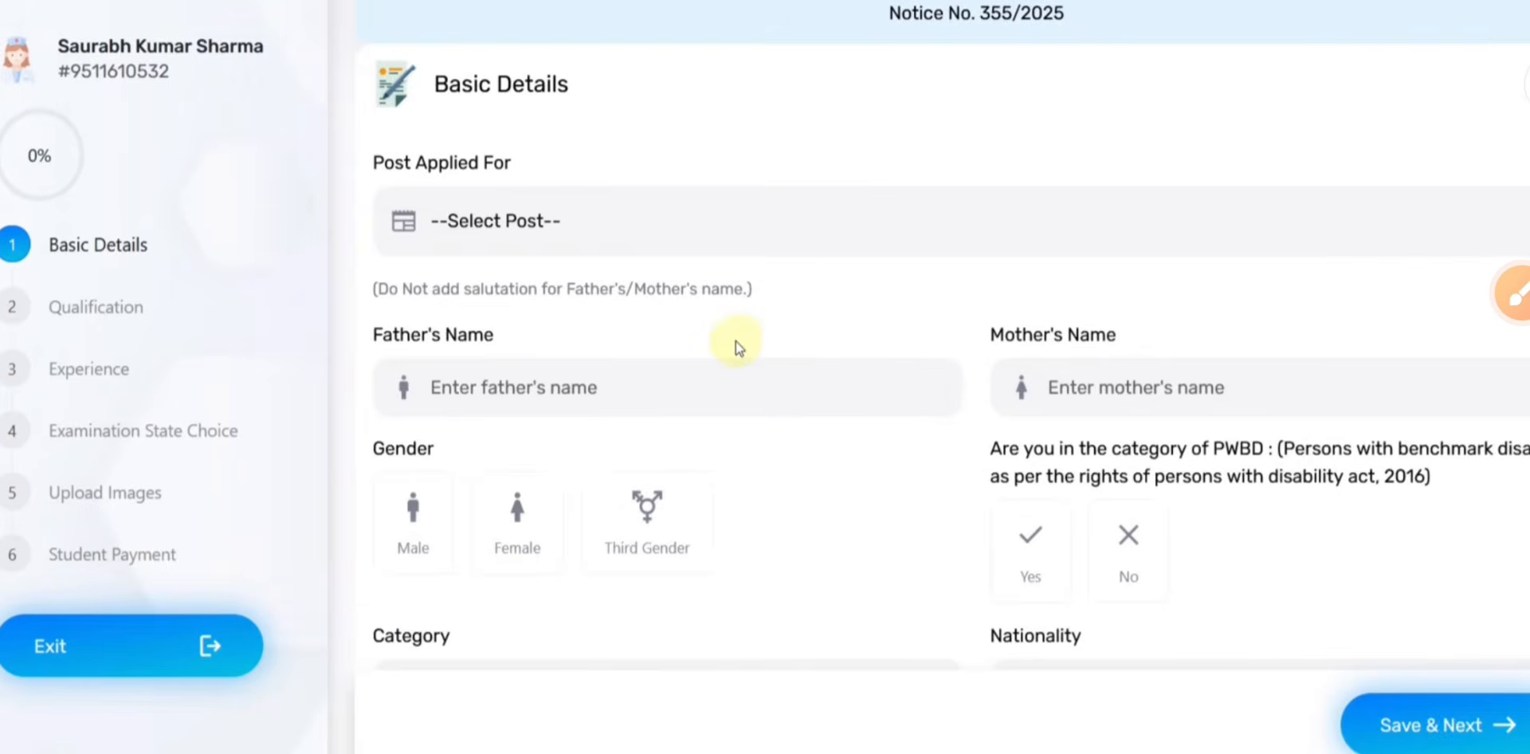
click(543, 231)
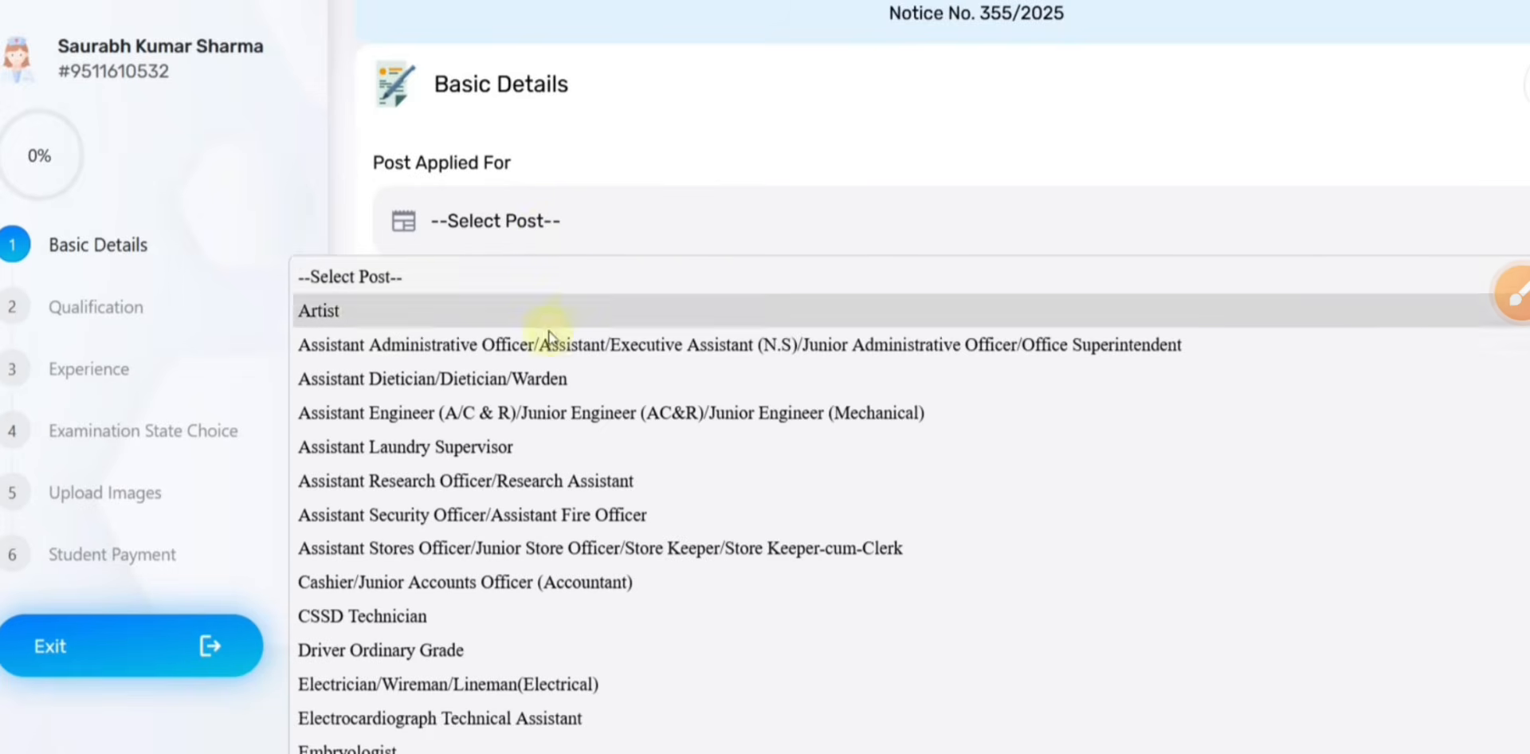
scroll(555, 385, down, 2)
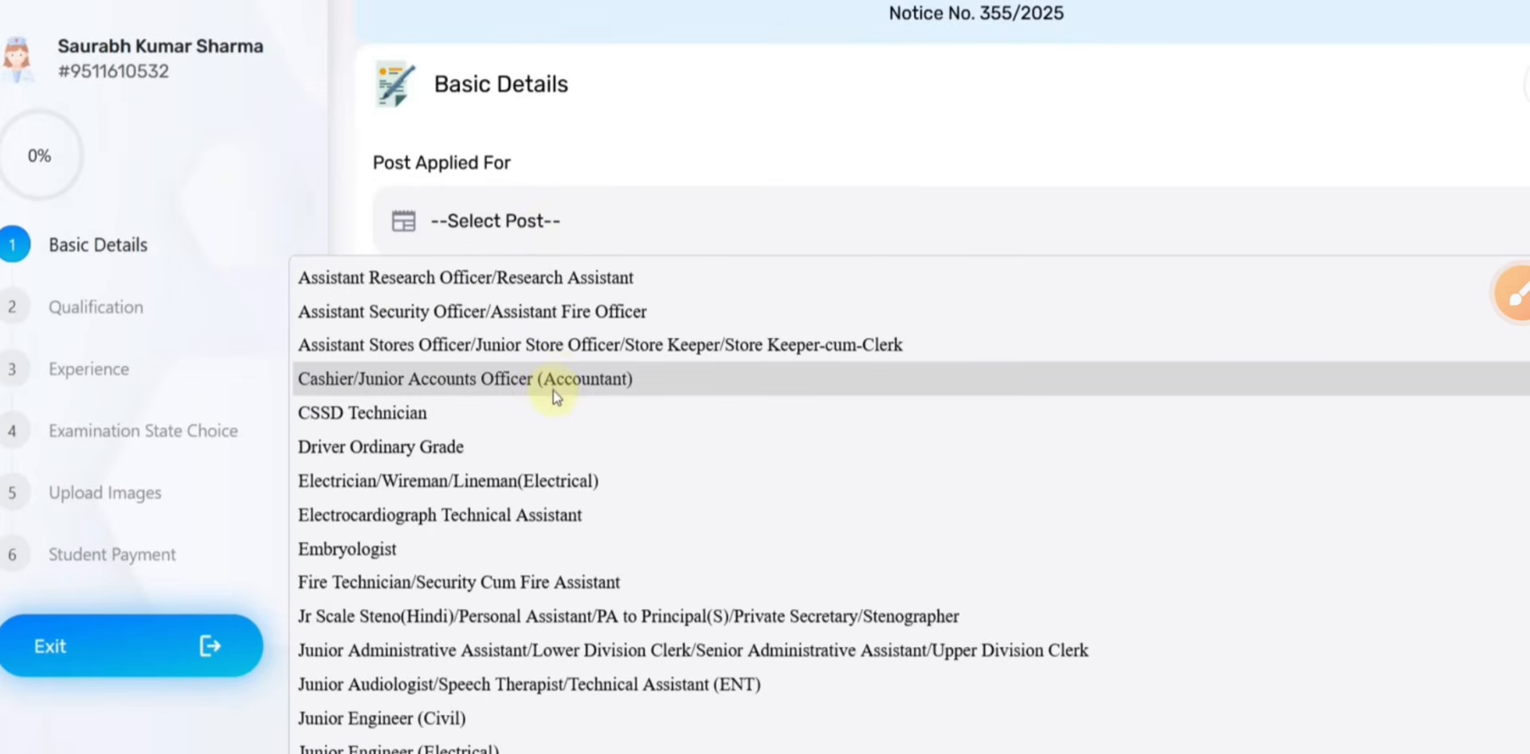
scroll(553, 390, down, 2)
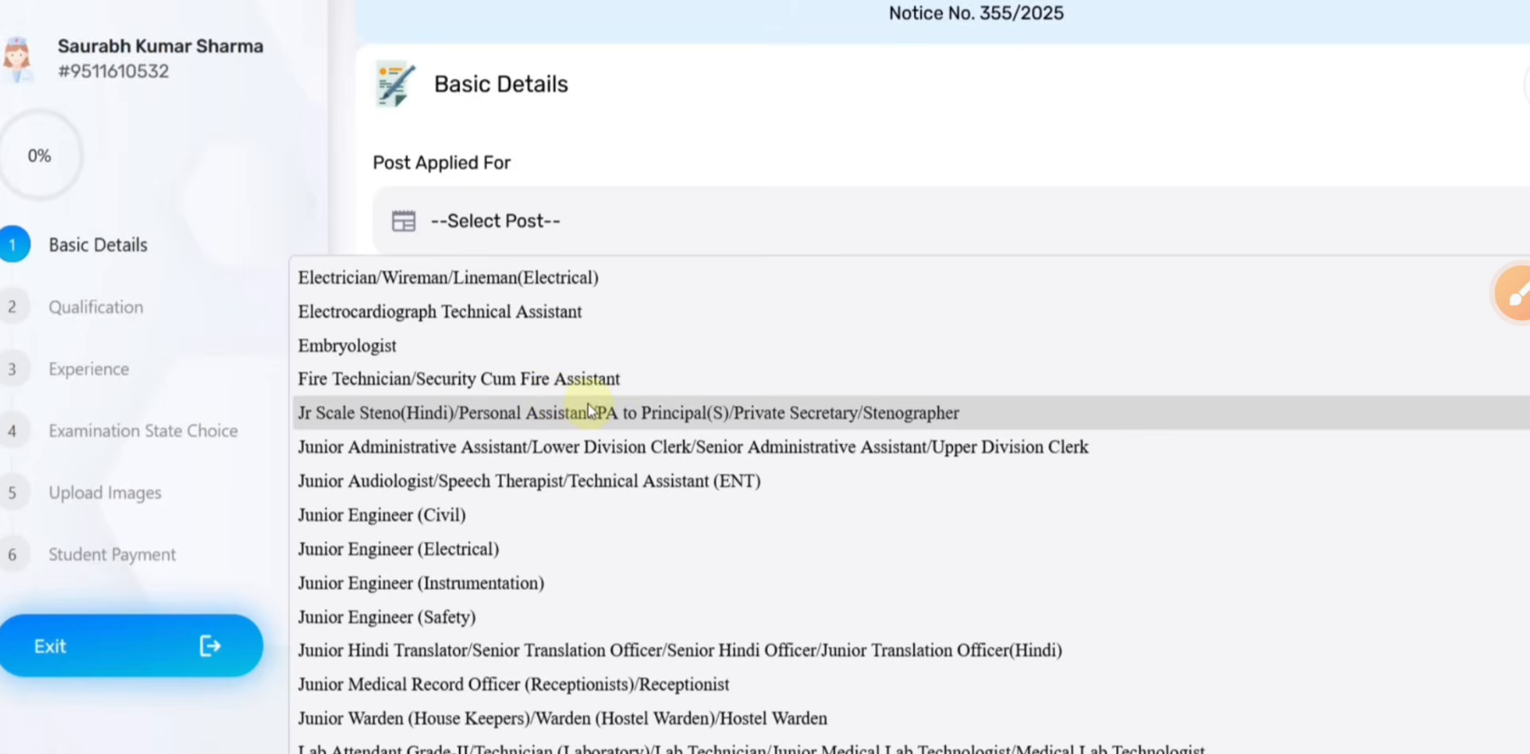
click(572, 447)
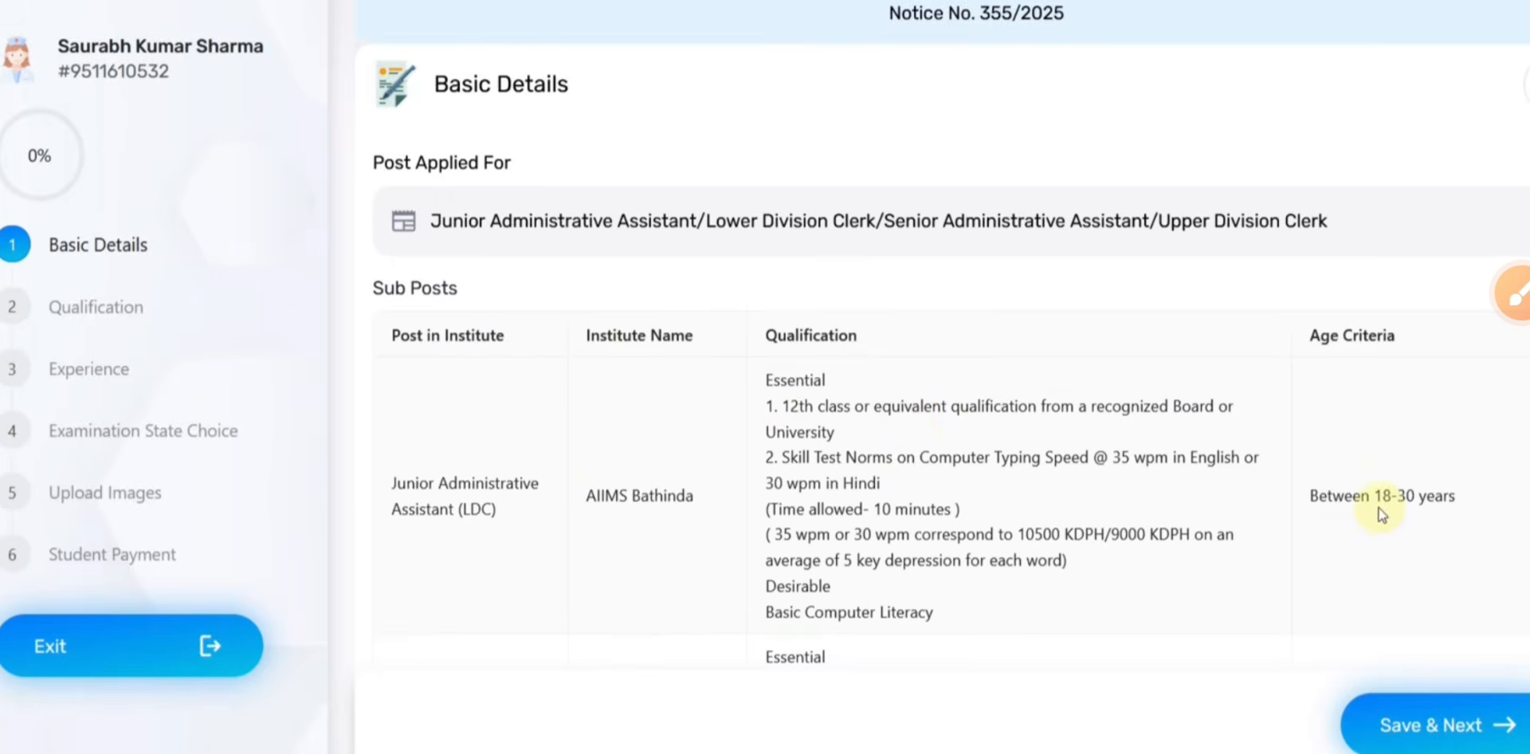
Step: Review the sub-posts table of institutes, qualifications and age criteria for the selected post
scroll(1102, 553, down, 3)
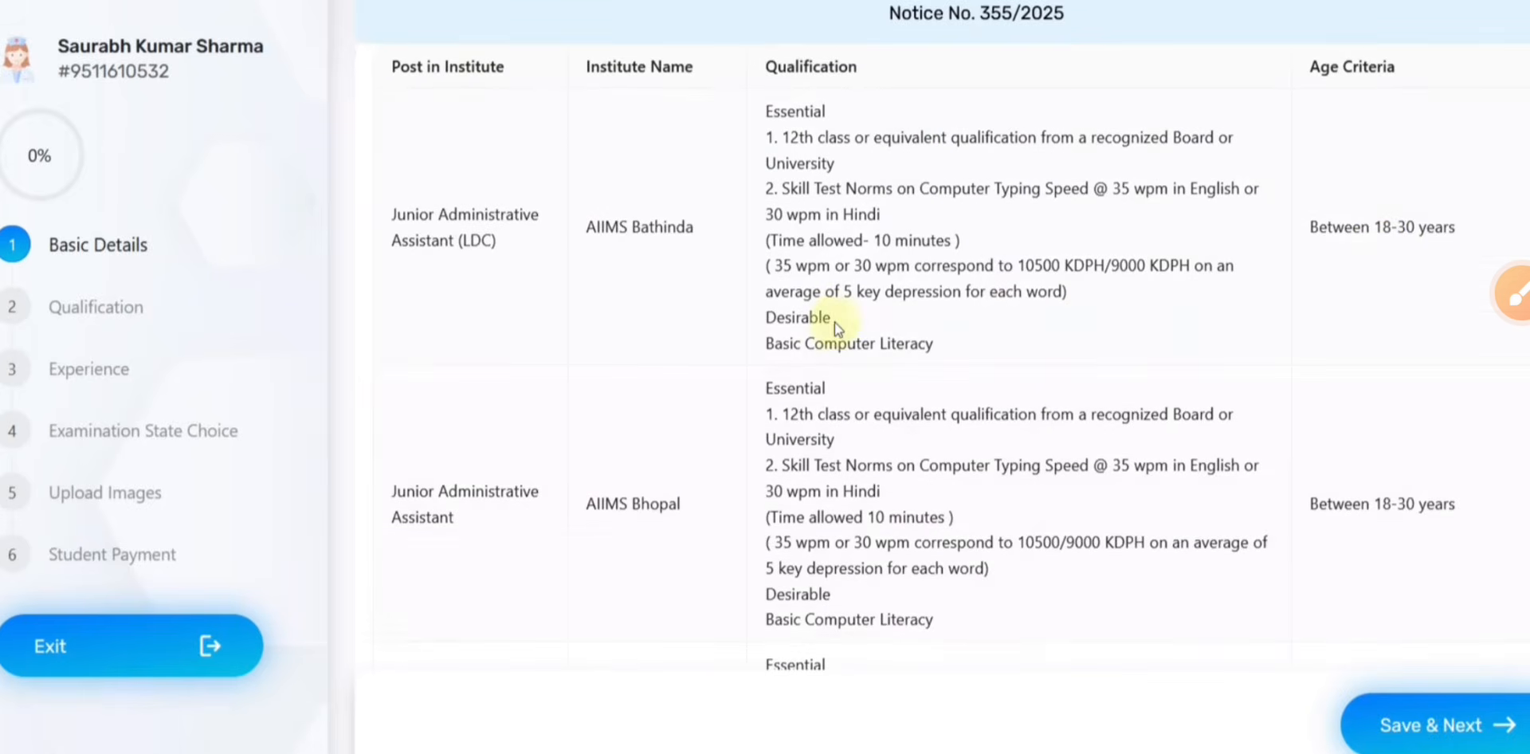
scroll(996, 504, down, 6)
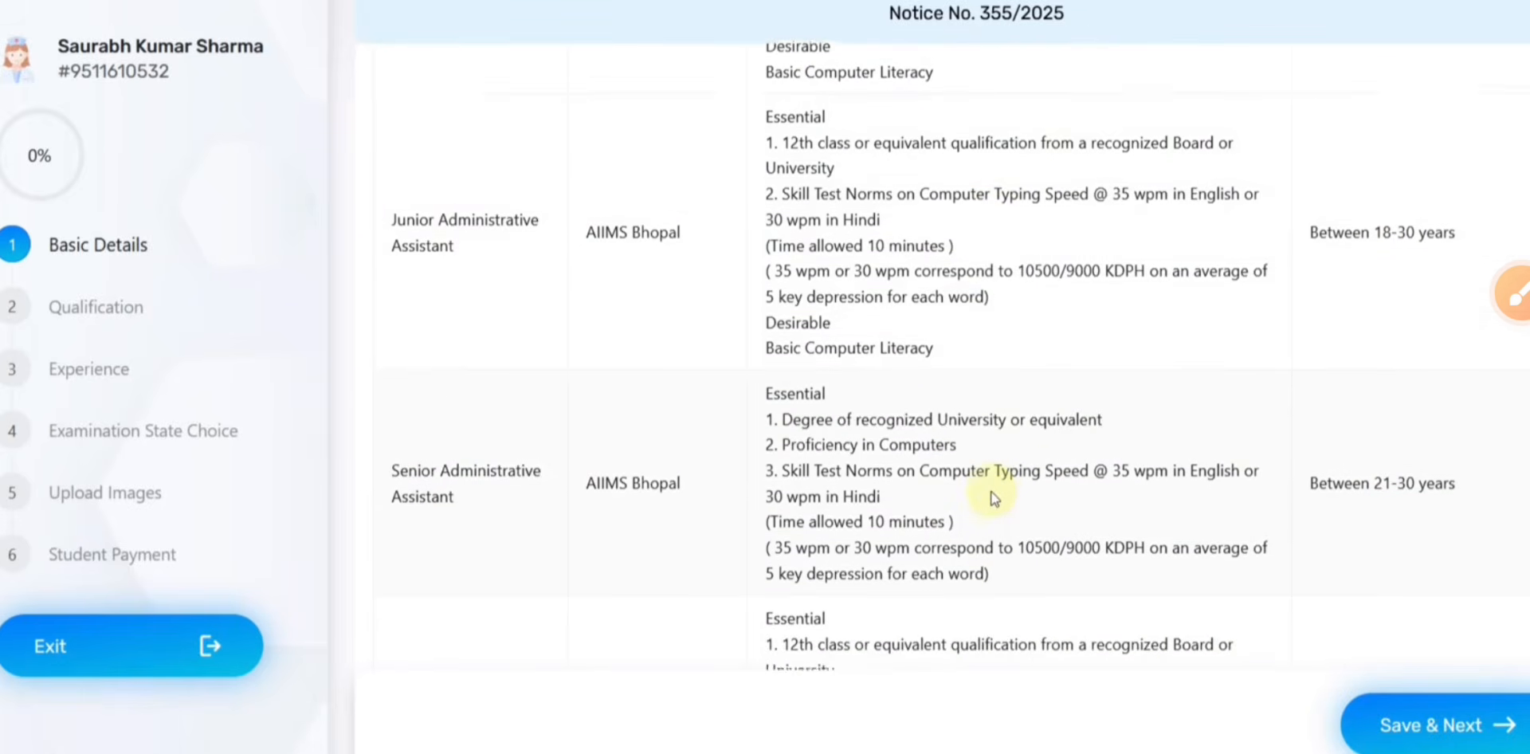
scroll(993, 498, down, 2)
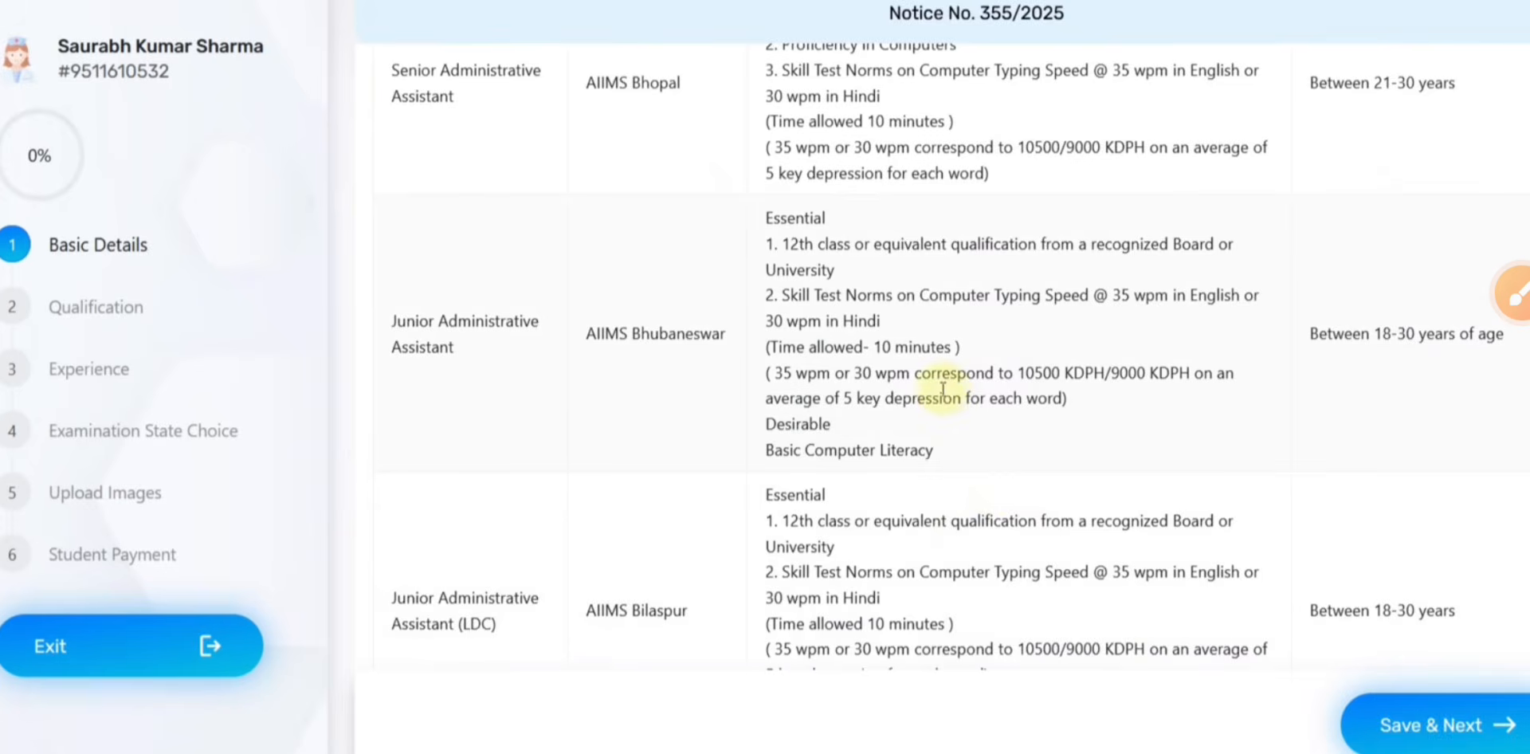
scroll(893, 365, down, 6)
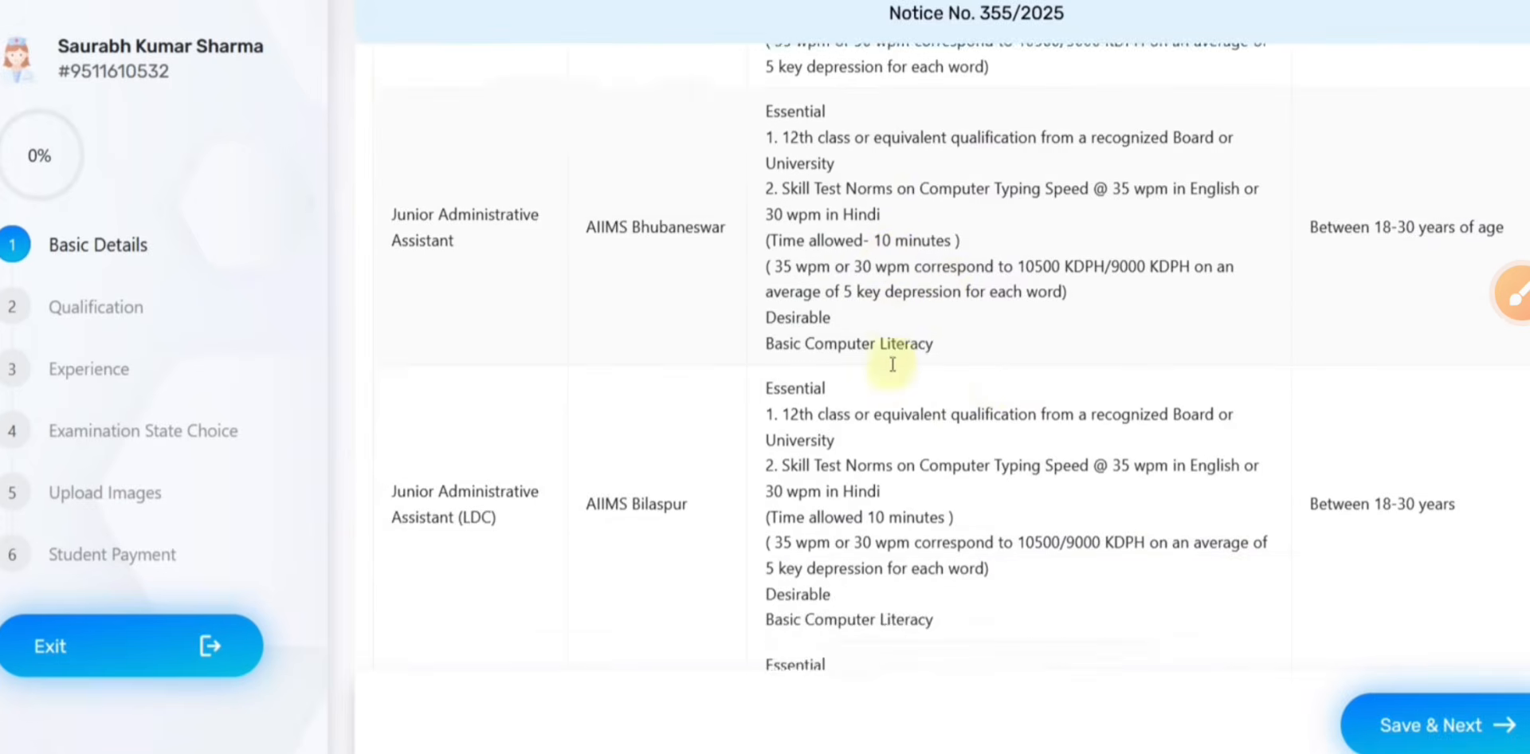
scroll(893, 364, down, 5)
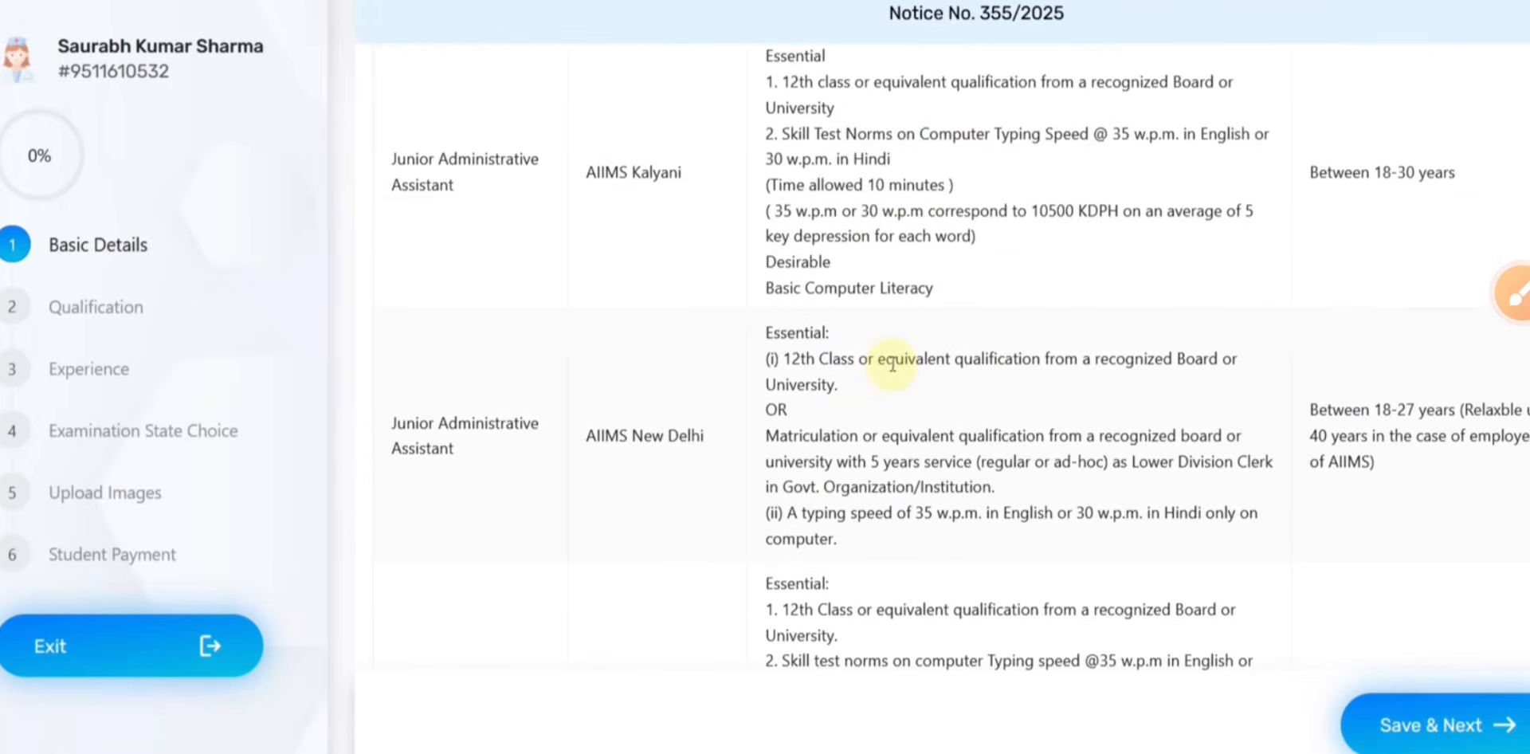
scroll(893, 368, down, 8)
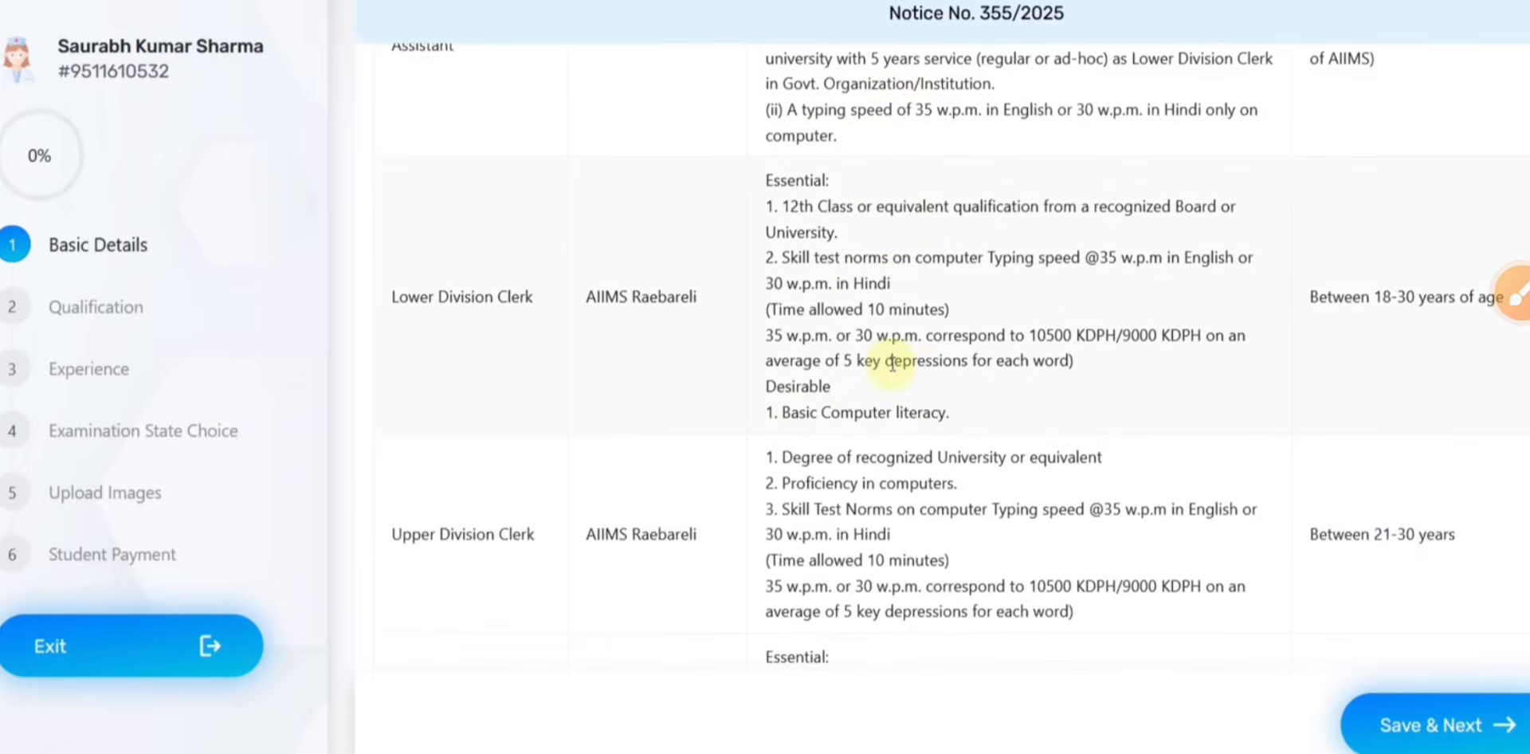
scroll(892, 369, down, 1)
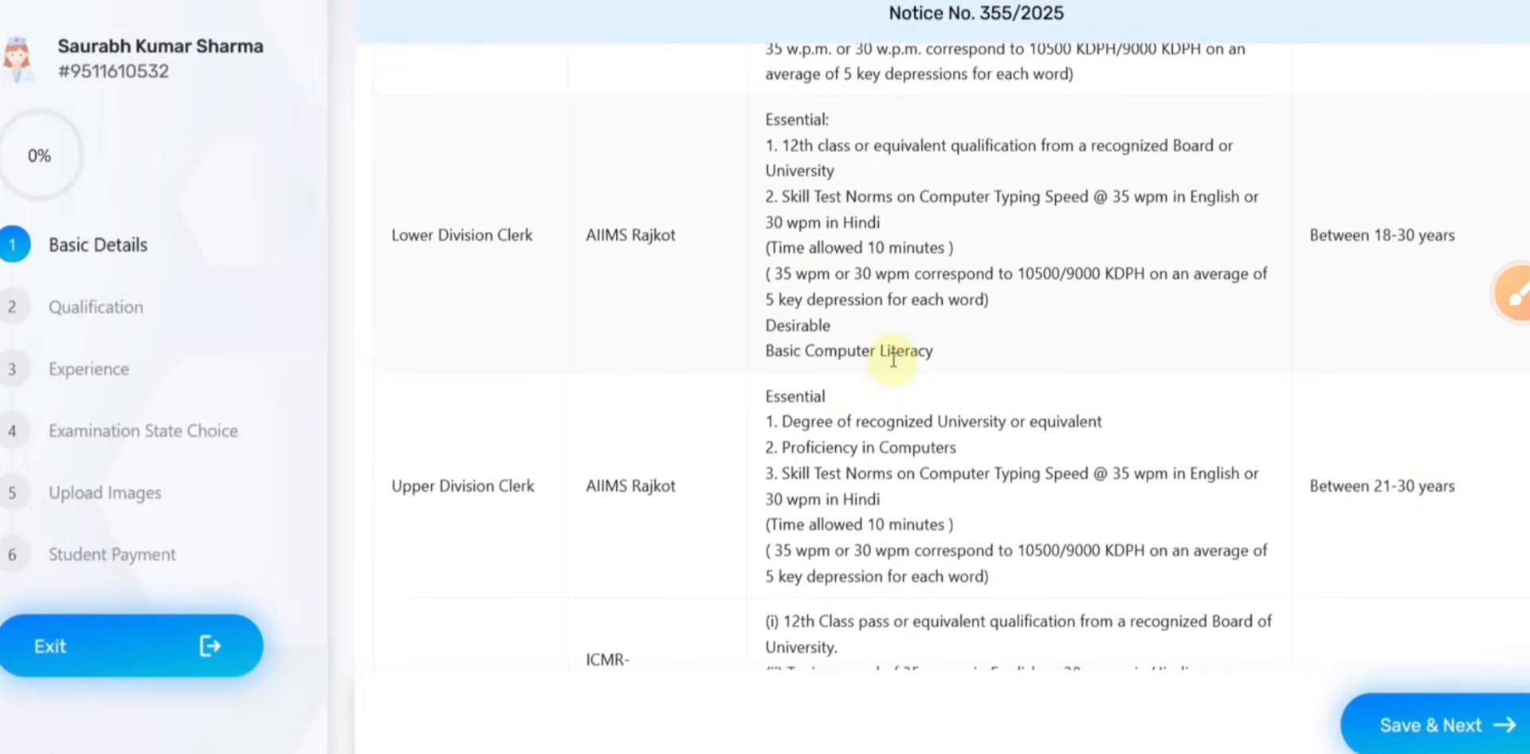
scroll(893, 359, down, 20)
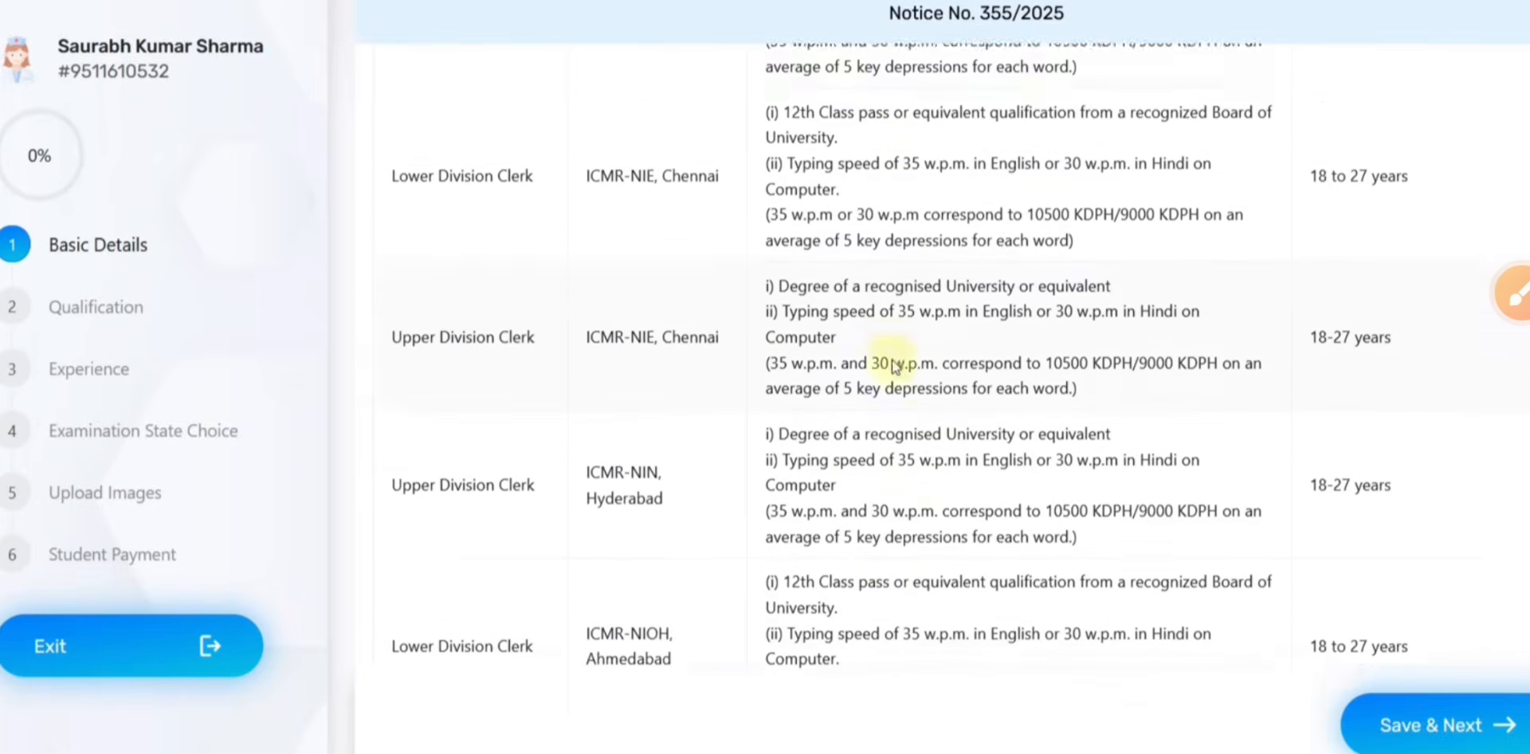
scroll(894, 367, down, 10)
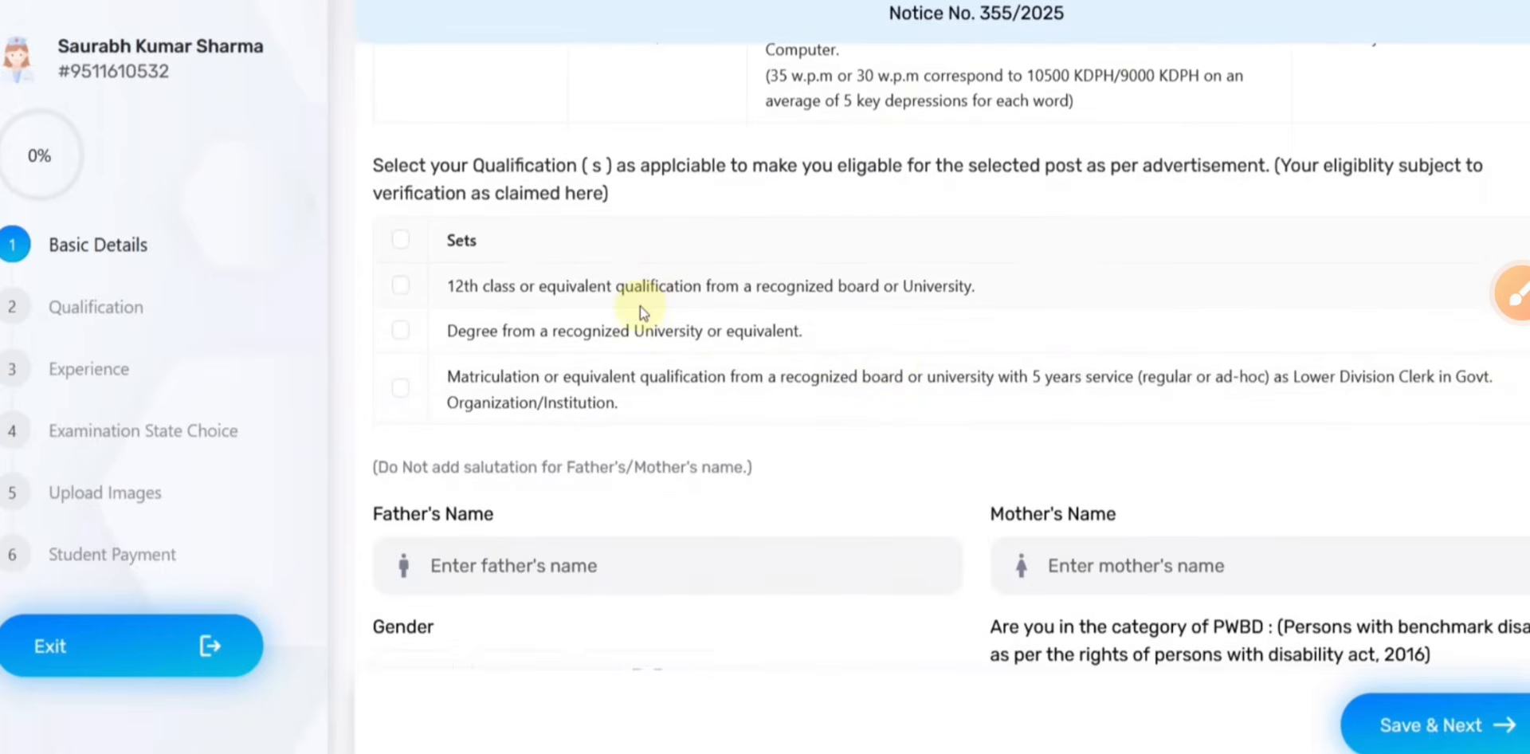
Step: Tick the 12th class and Degree qualifications as applicable for eligibility
click(400, 286)
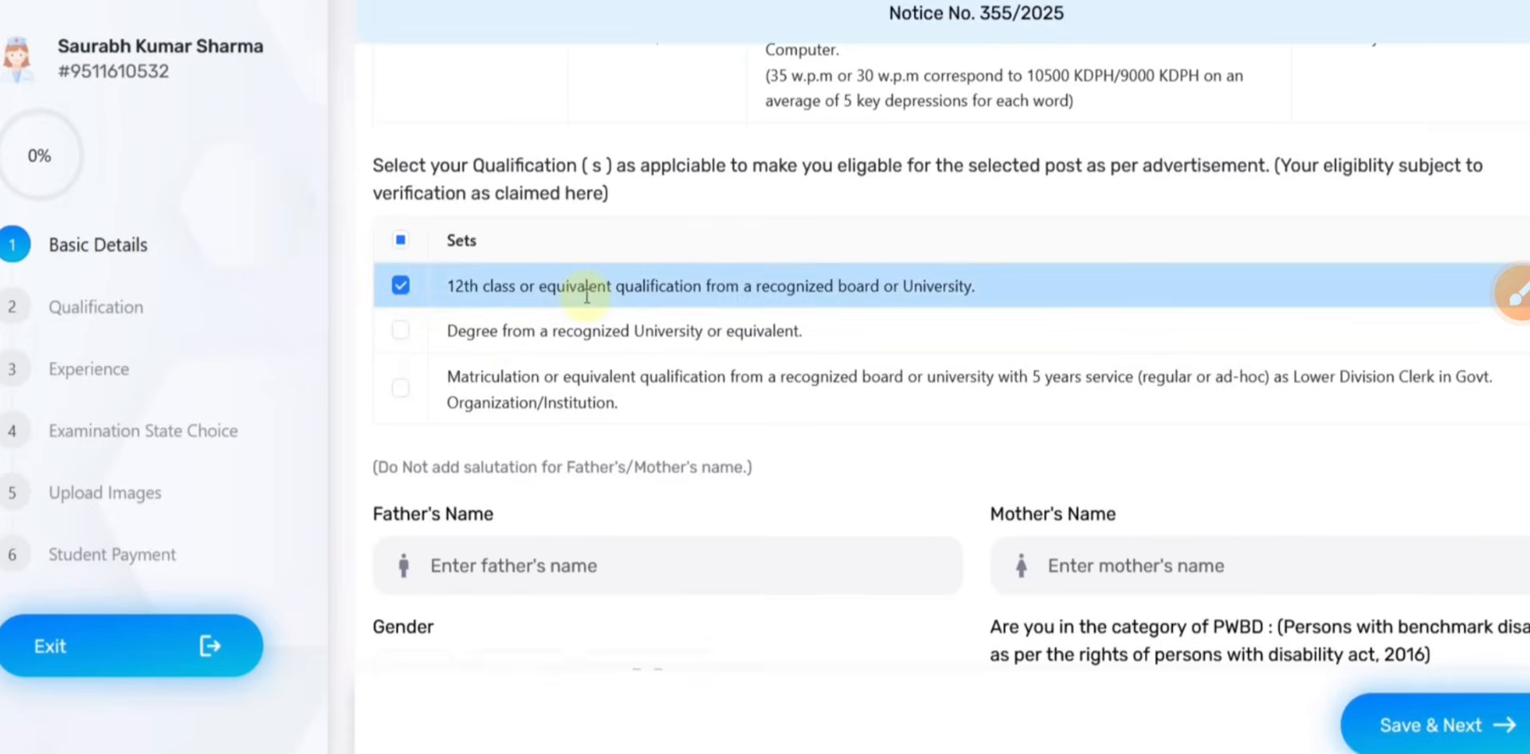
click(401, 332)
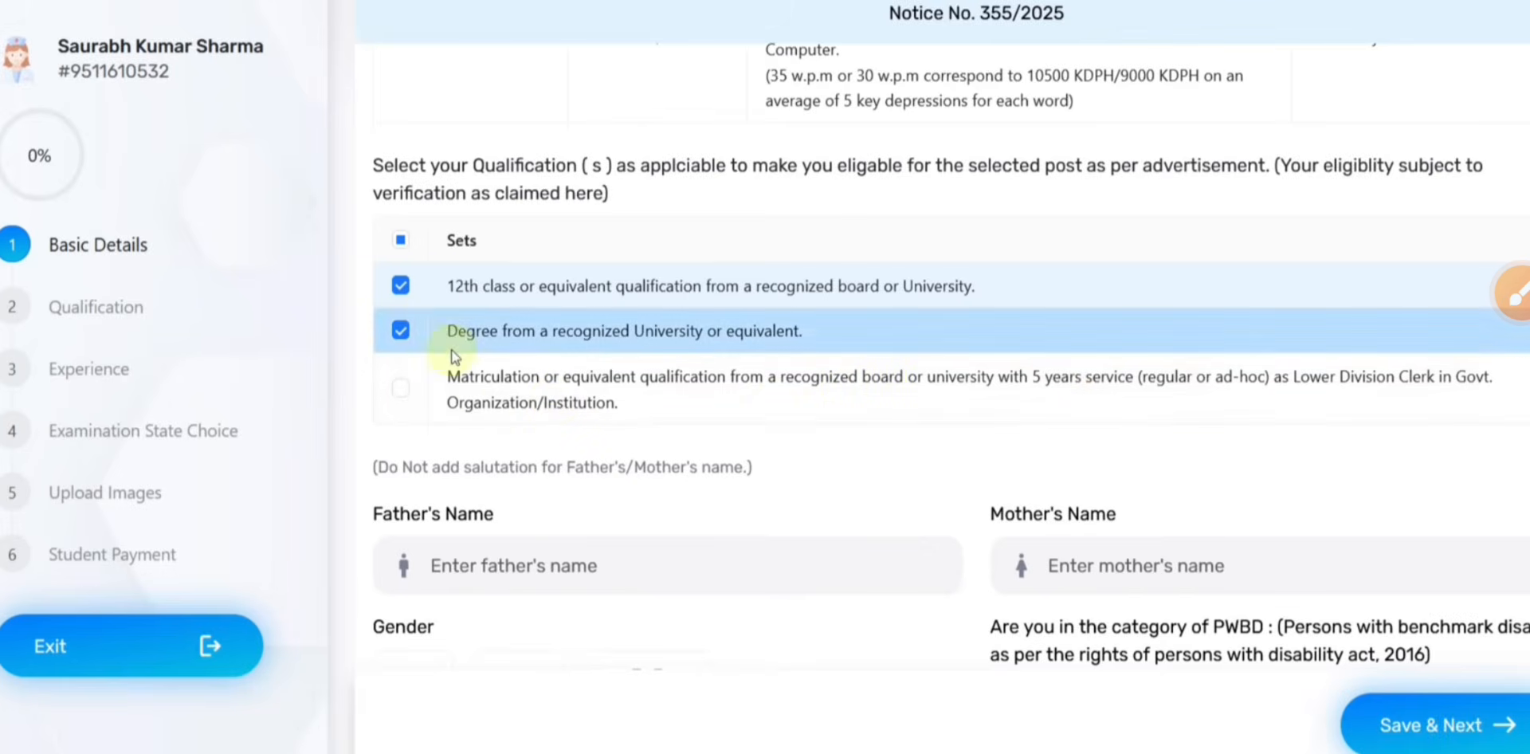
scroll(733, 311, up, 2)
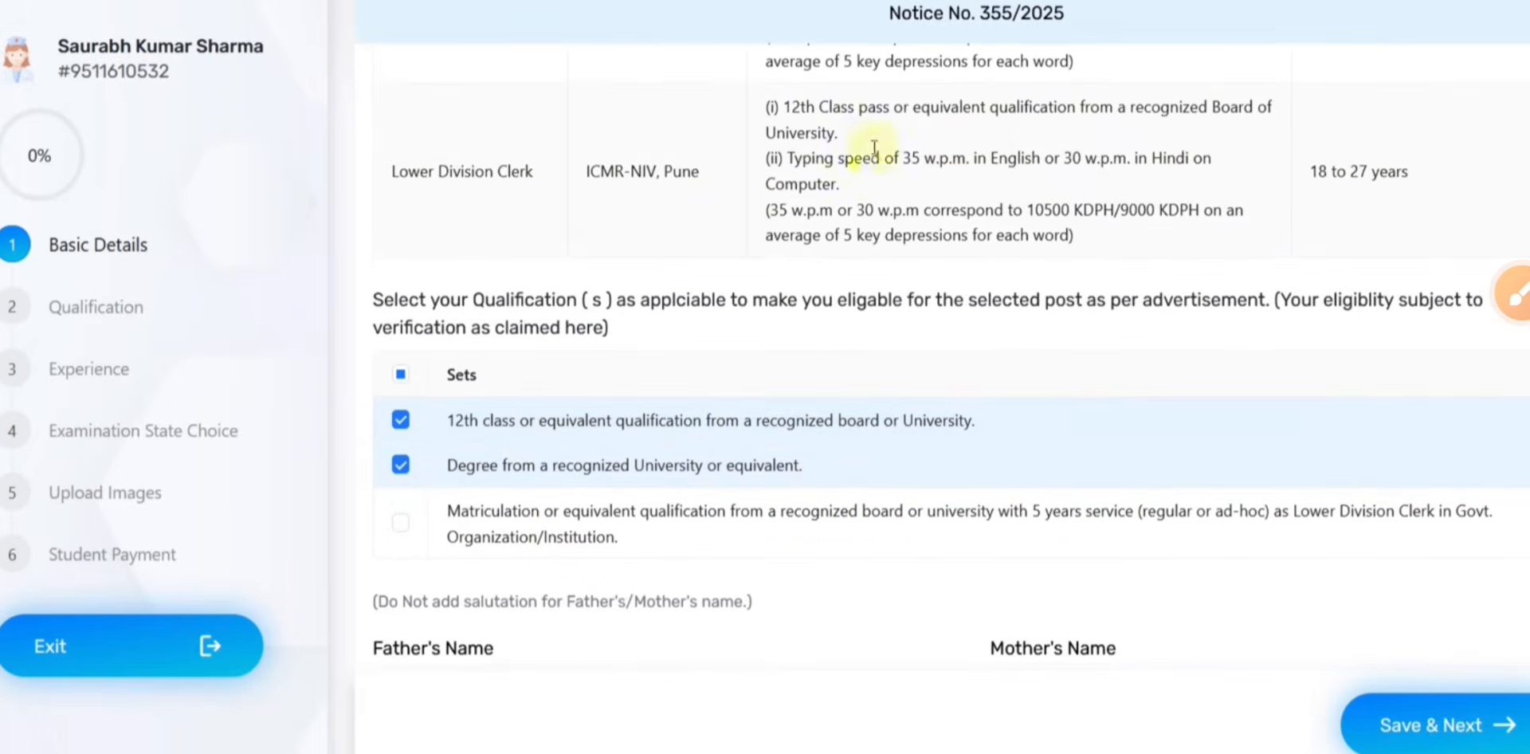
scroll(664, 420, down, 5)
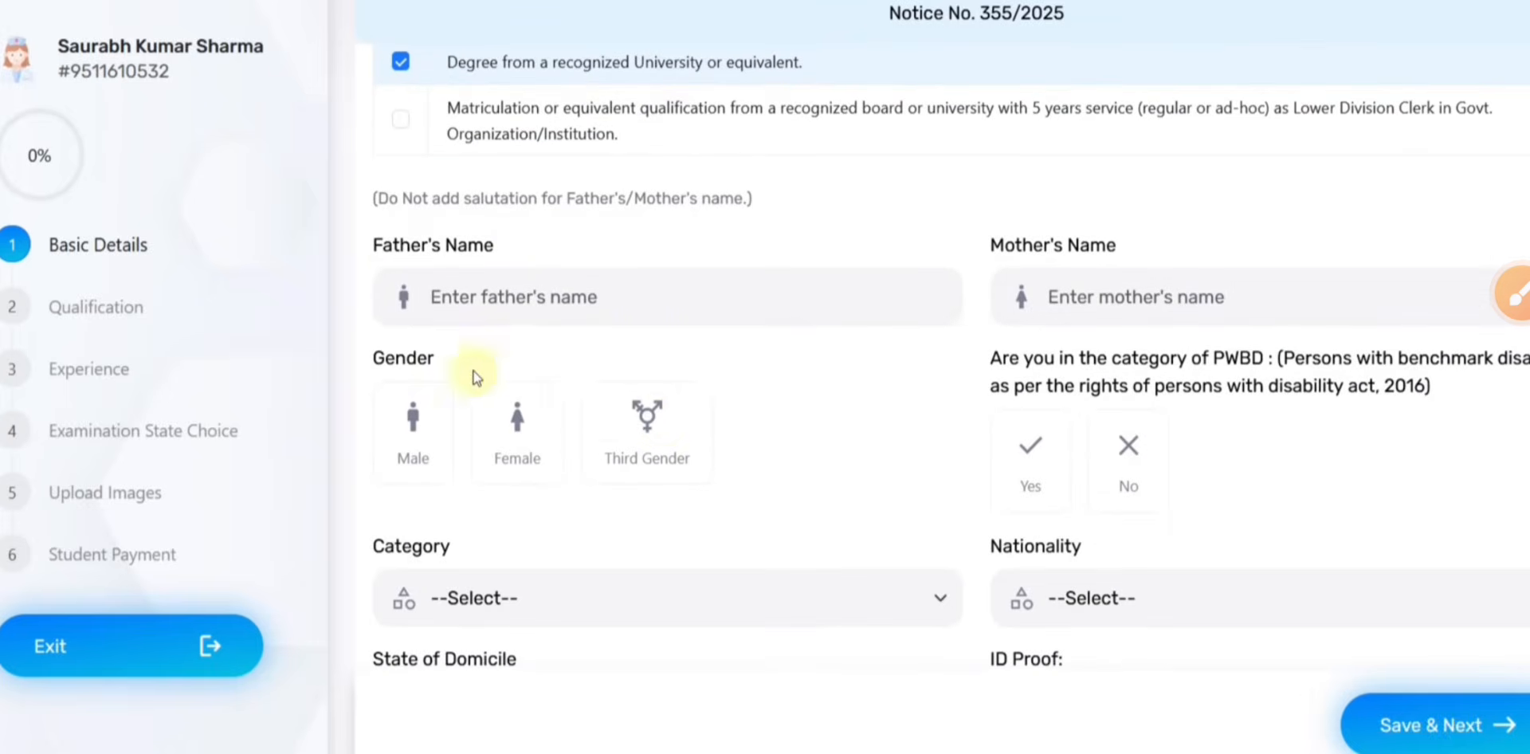
click(470, 303)
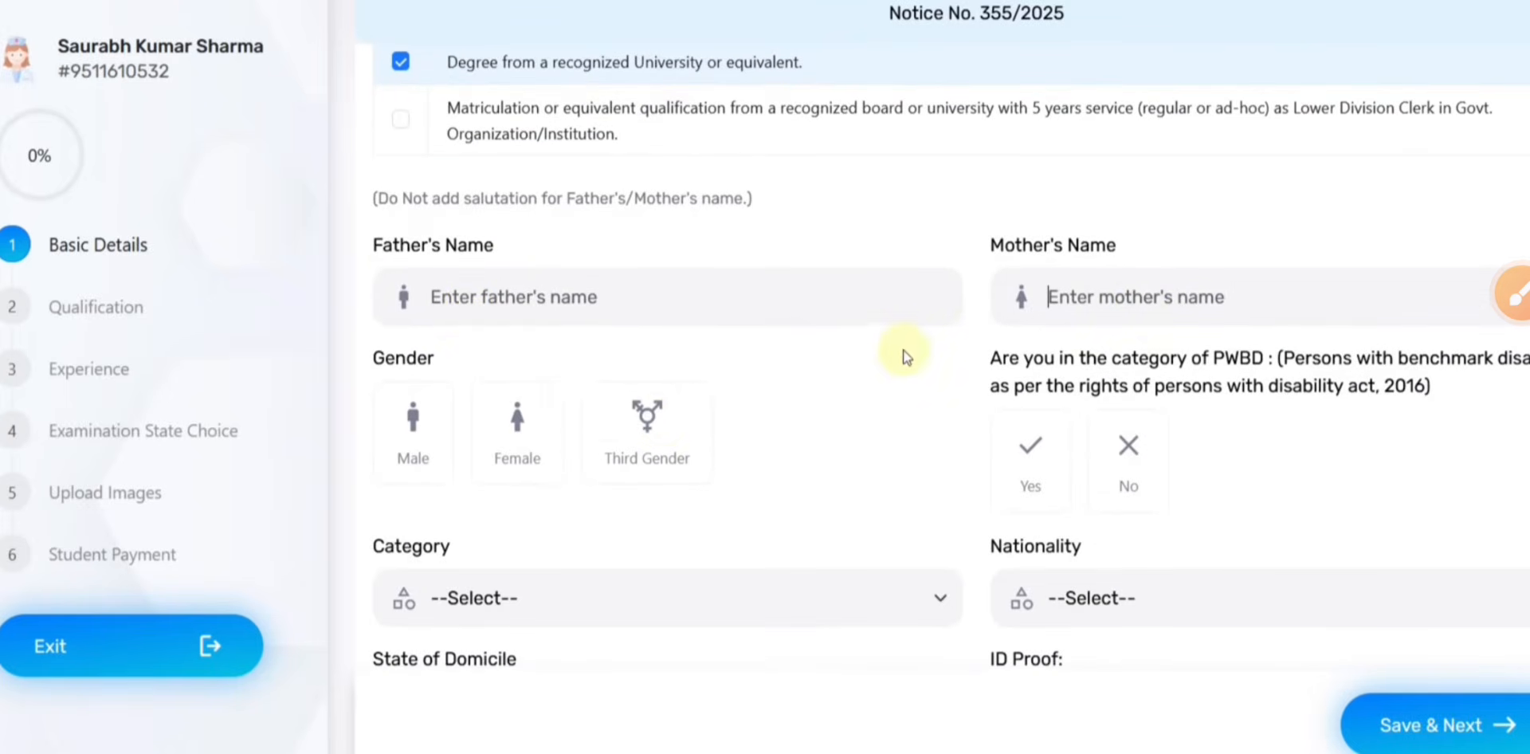
scroll(677, 335, down, 2)
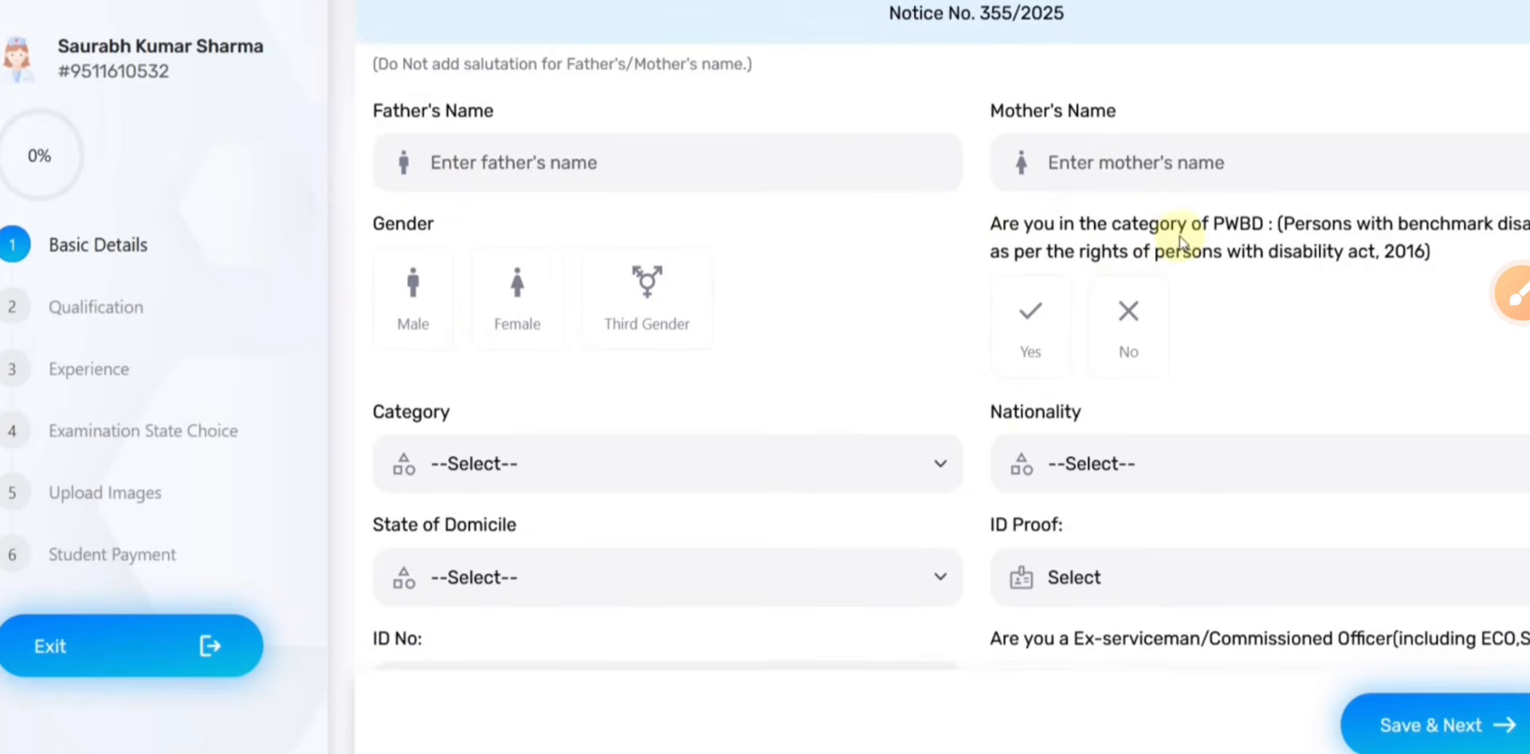
click(1032, 353)
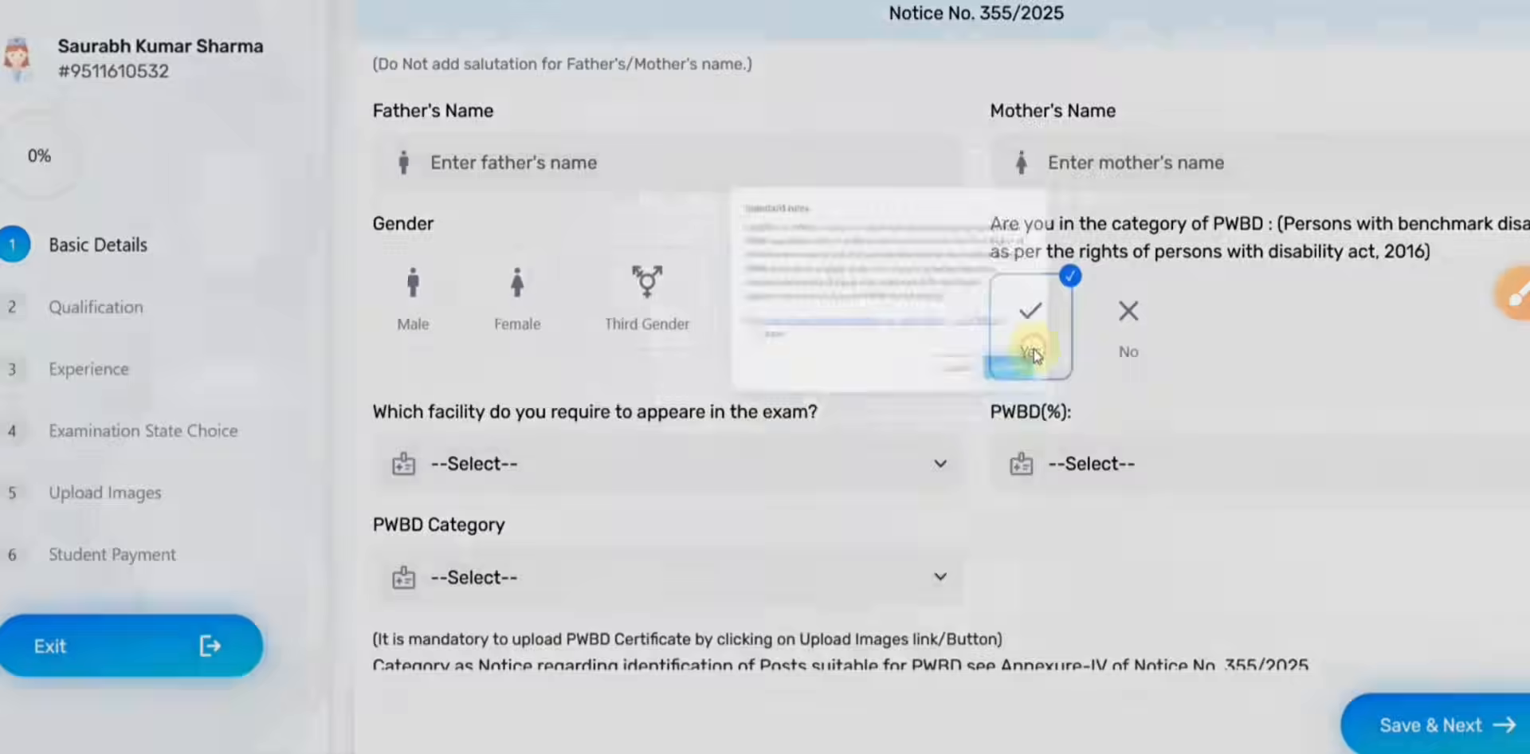
click(507, 322)
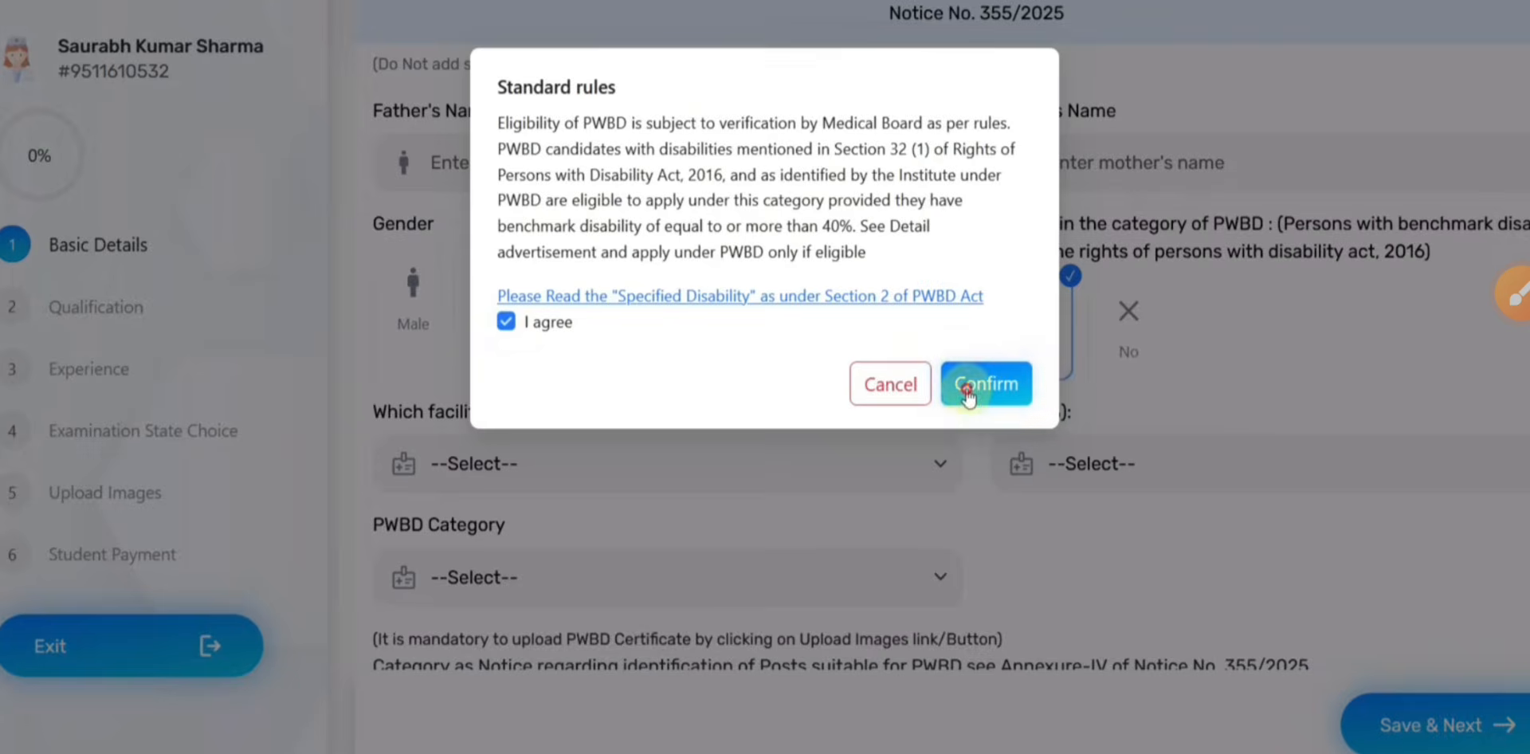
click(982, 383)
scroll(744, 455, down, 2)
click(622, 339)
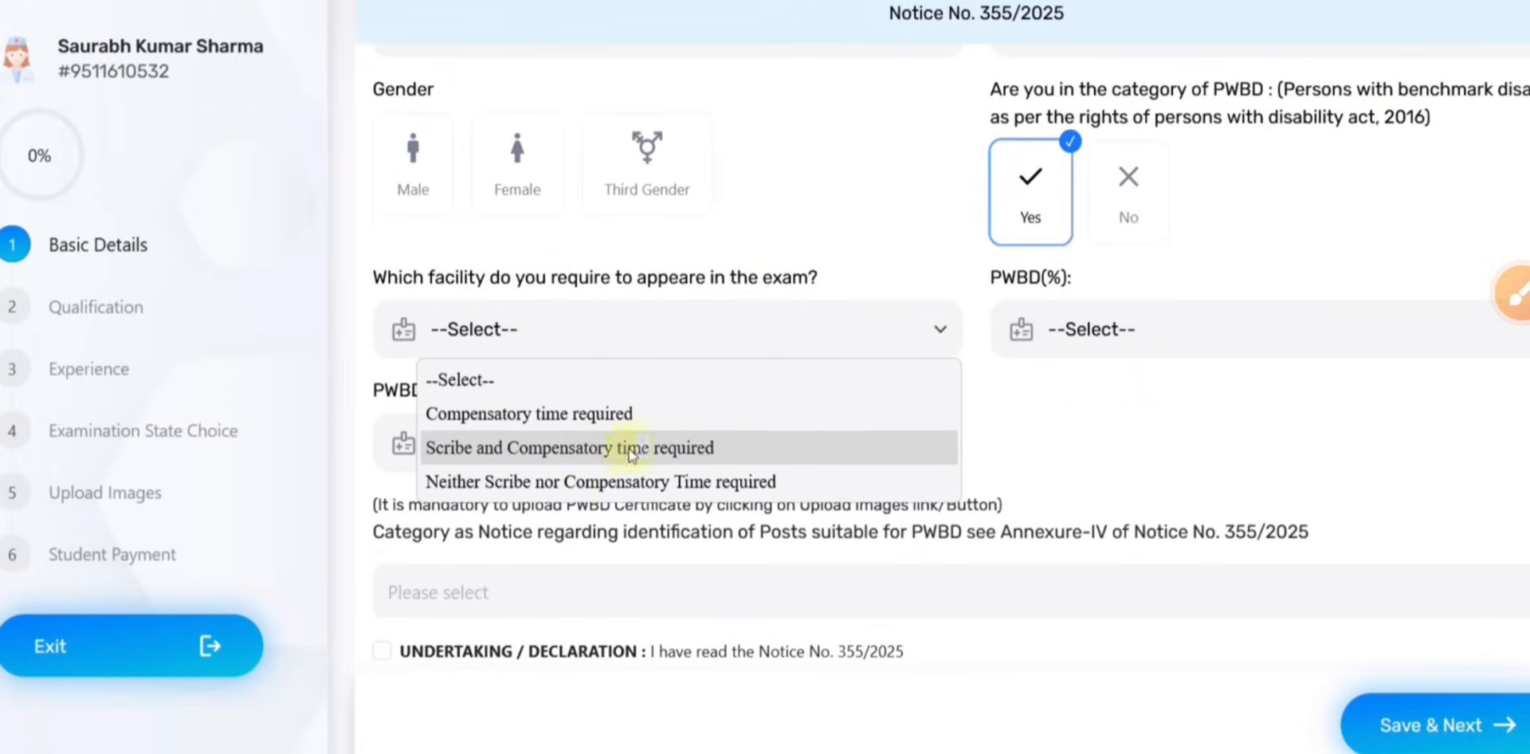
click(1122, 339)
click(694, 448)
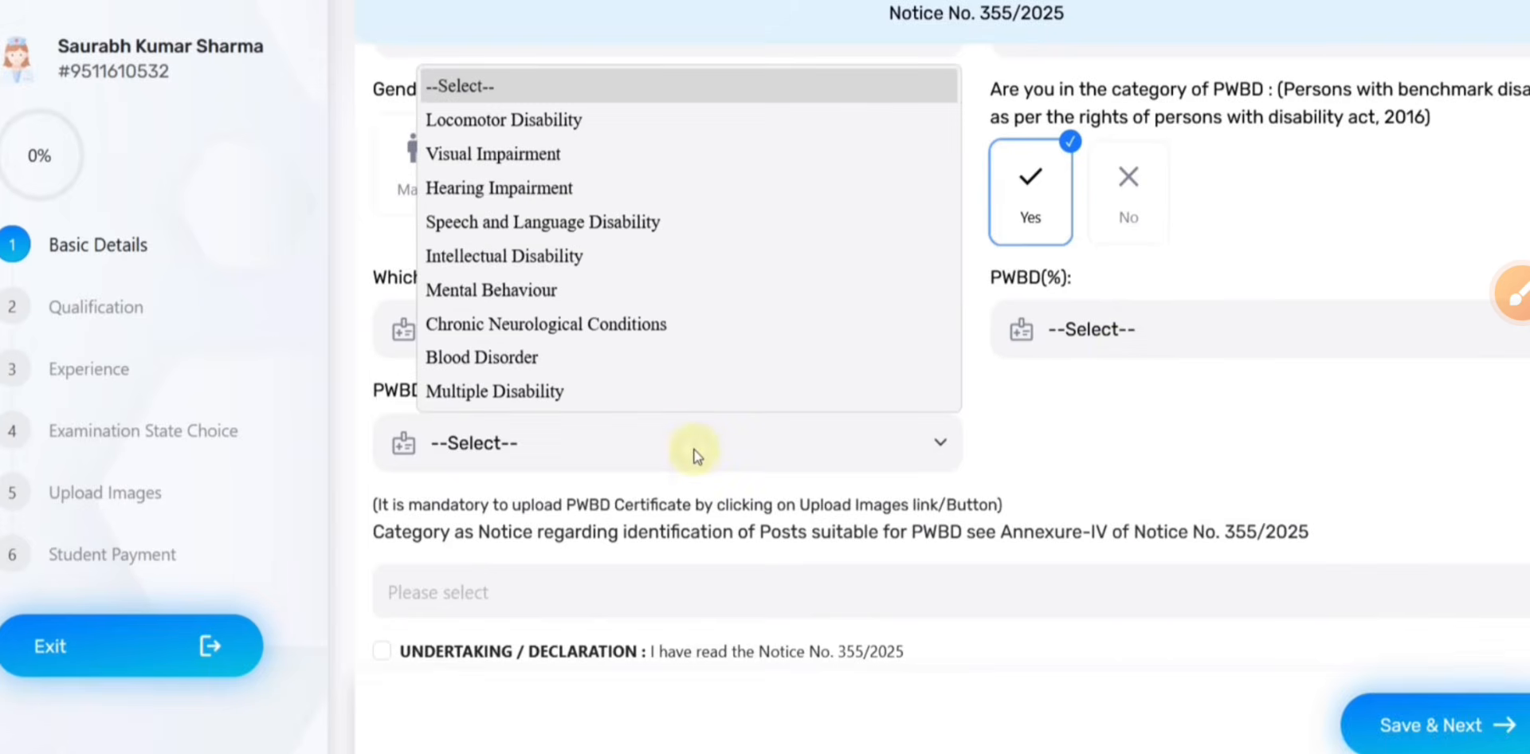
click(1060, 444)
Step: Answer No to the PWBD question and set the category to OBC
click(1132, 203)
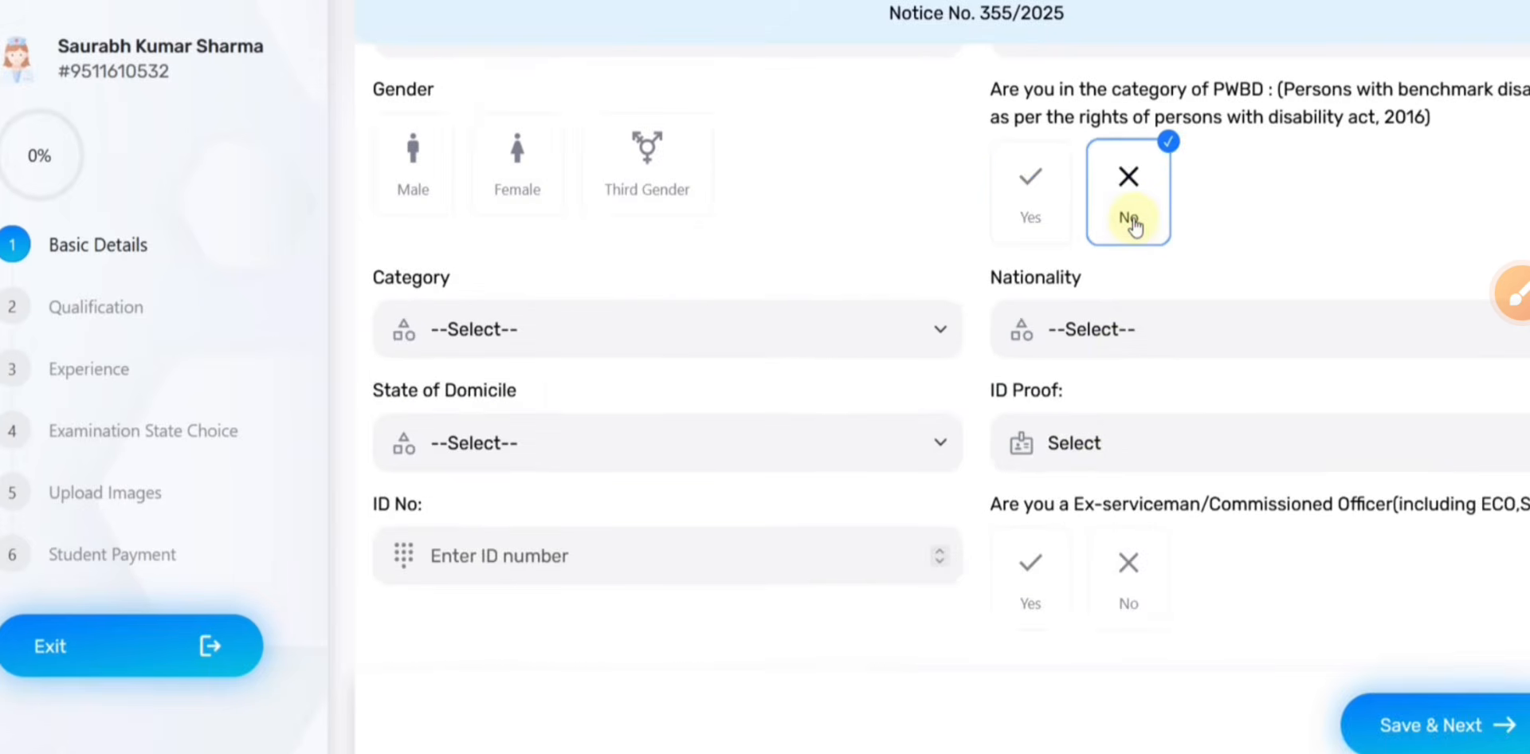
click(778, 341)
click(669, 413)
click(624, 345)
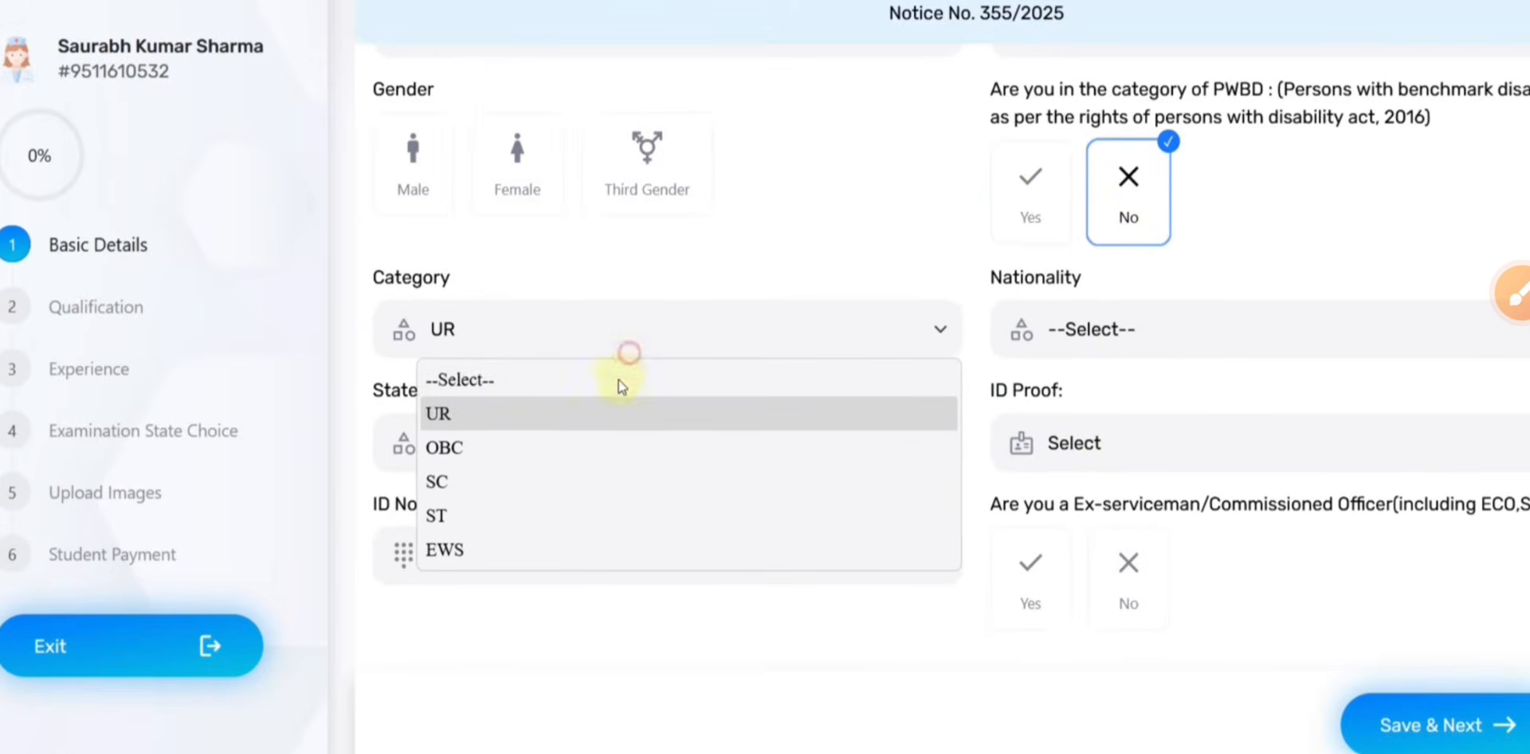
click(592, 448)
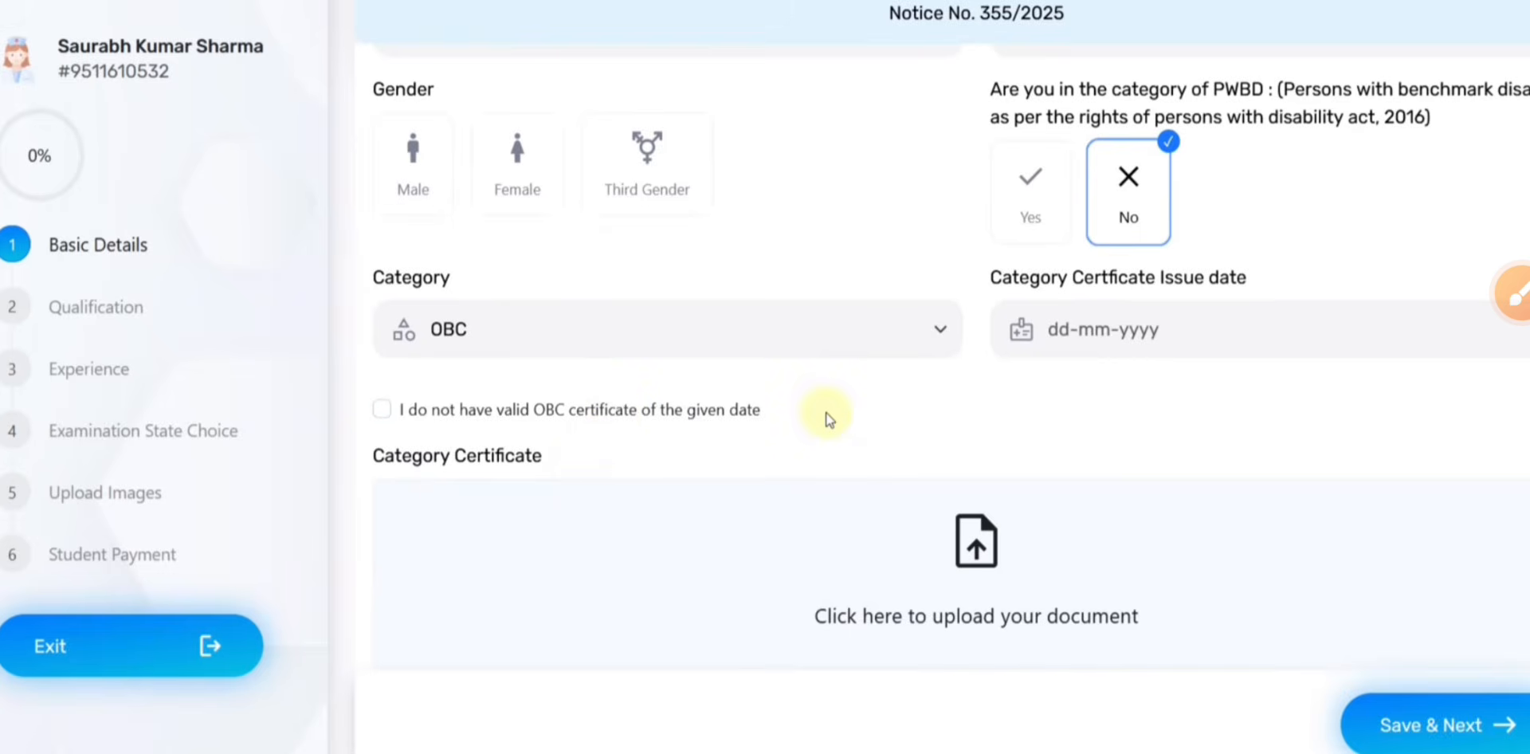
click(560, 344)
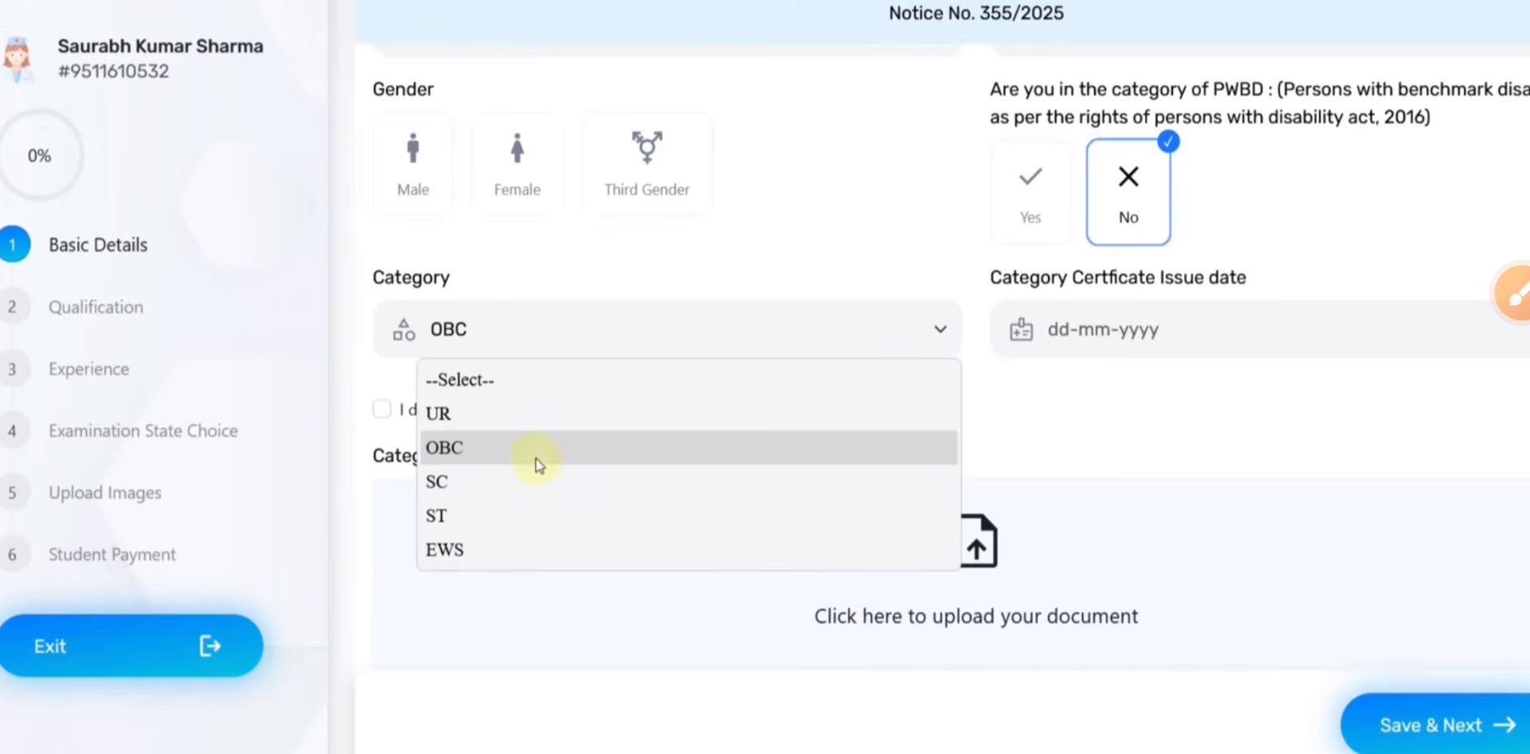
click(535, 482)
click(533, 346)
click(509, 549)
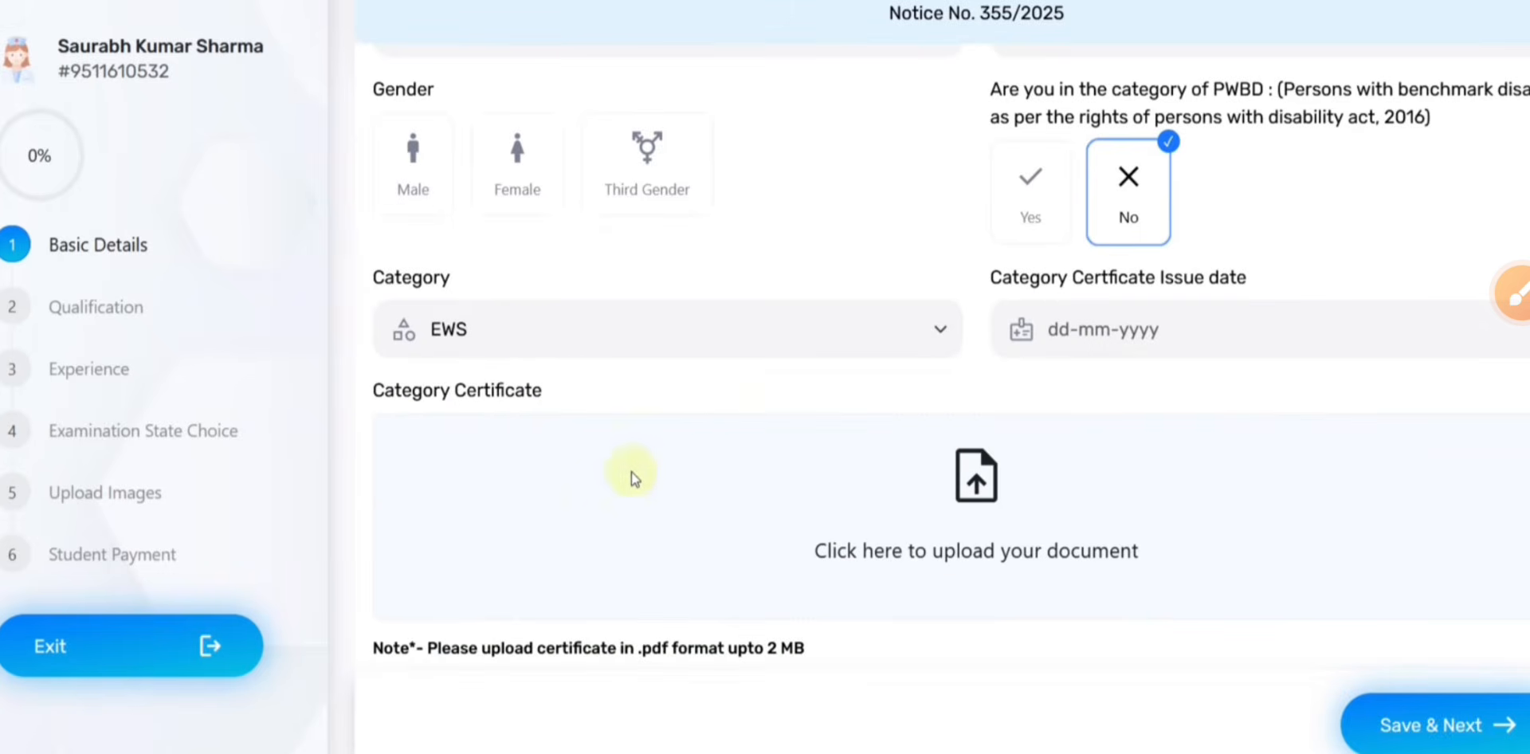
click(574, 327)
click(523, 447)
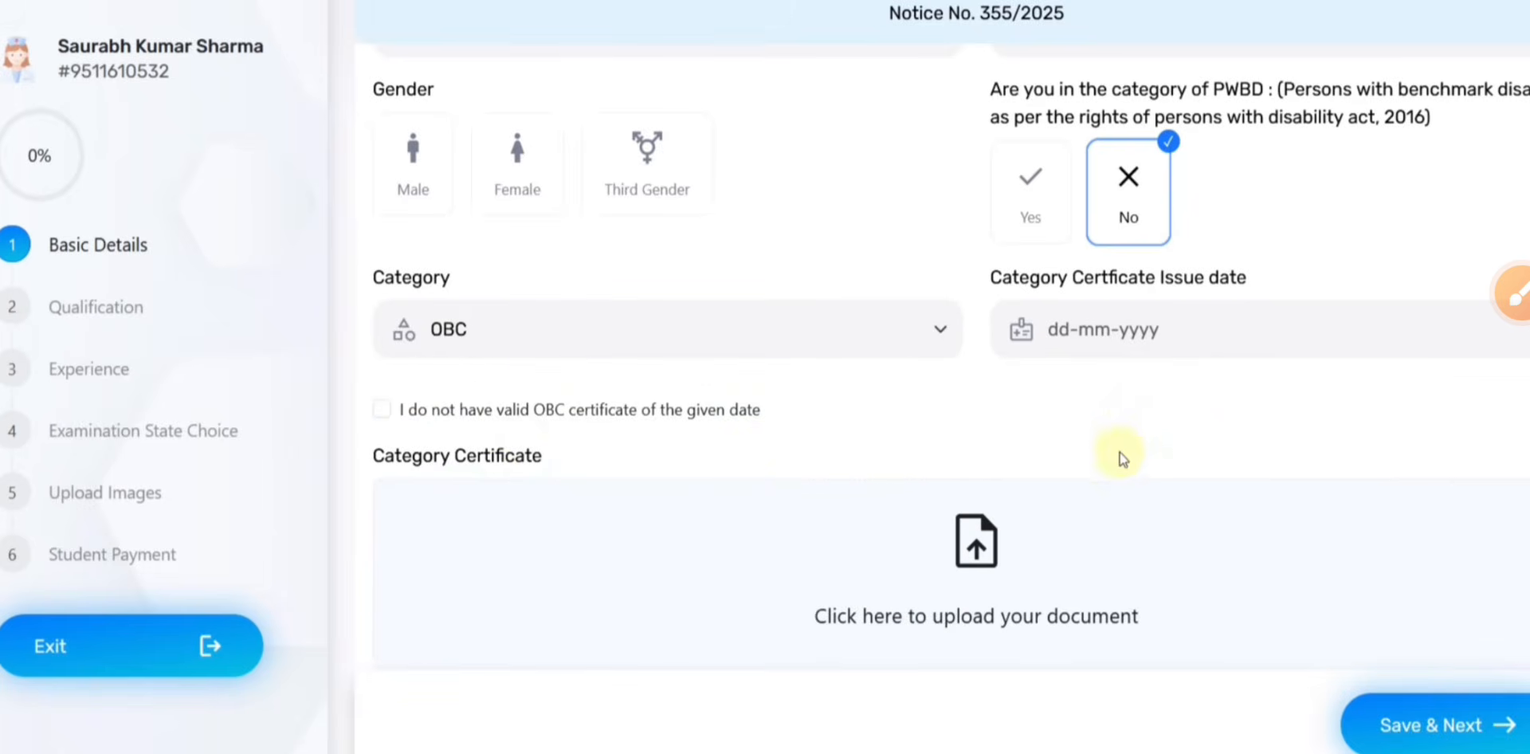
click(1094, 333)
click(806, 415)
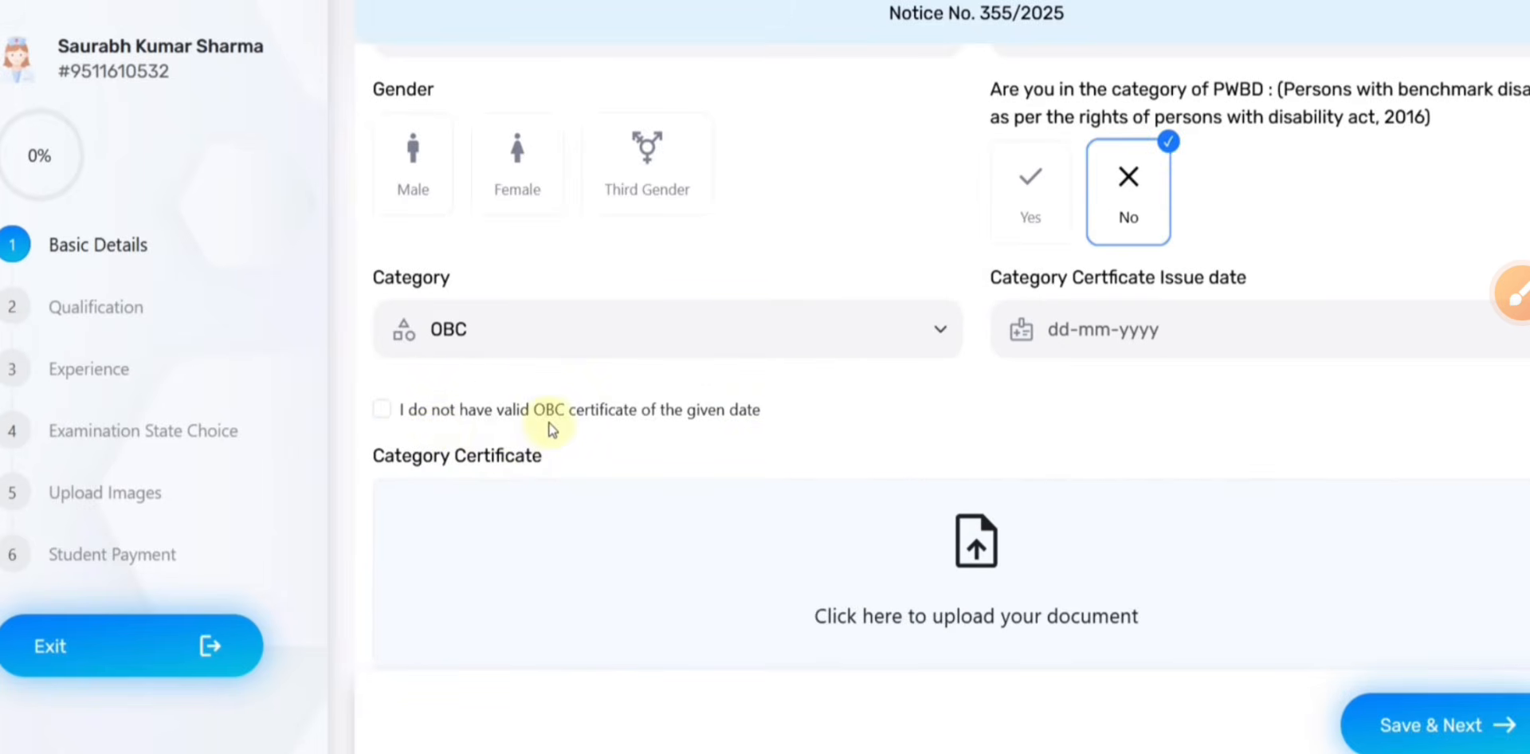
click(382, 413)
click(458, 508)
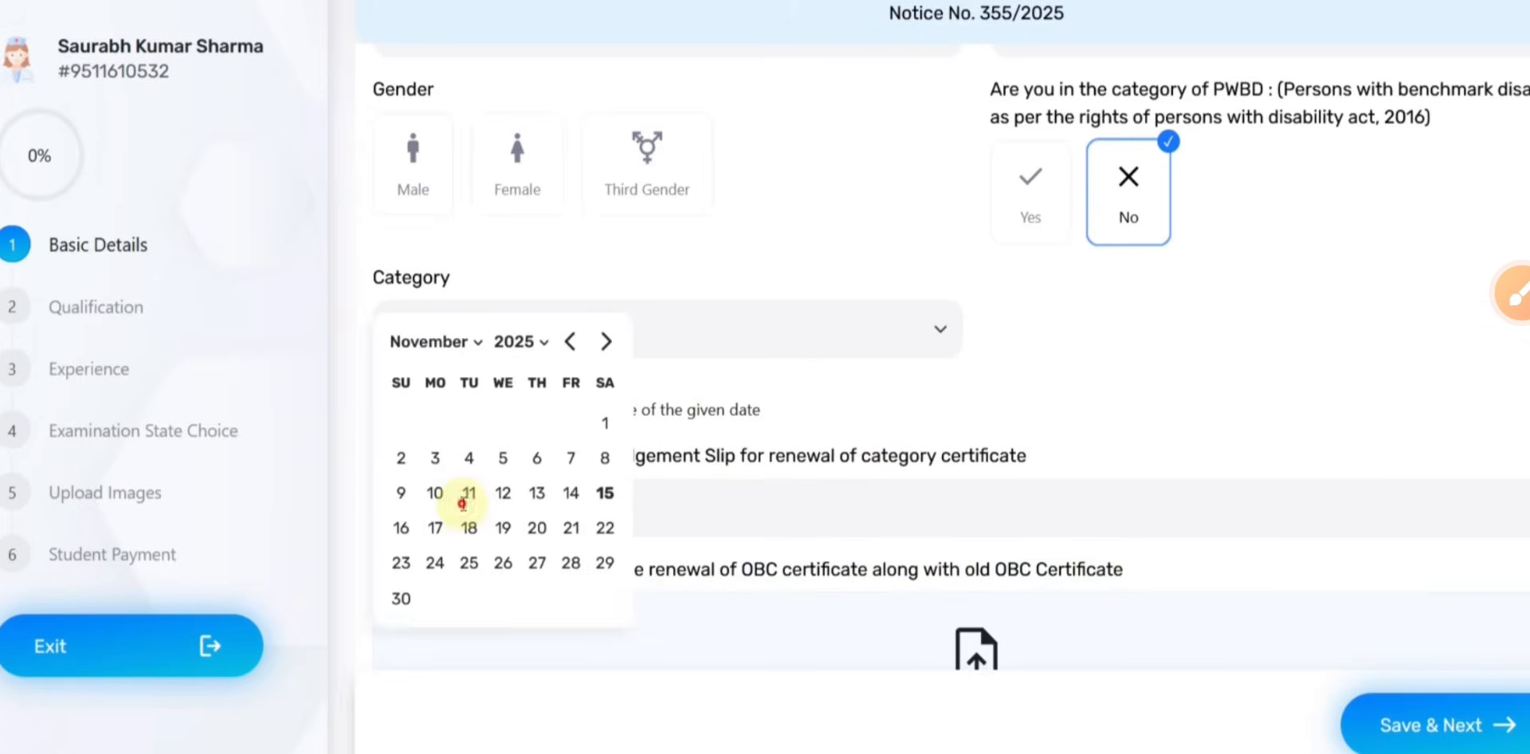
click(830, 438)
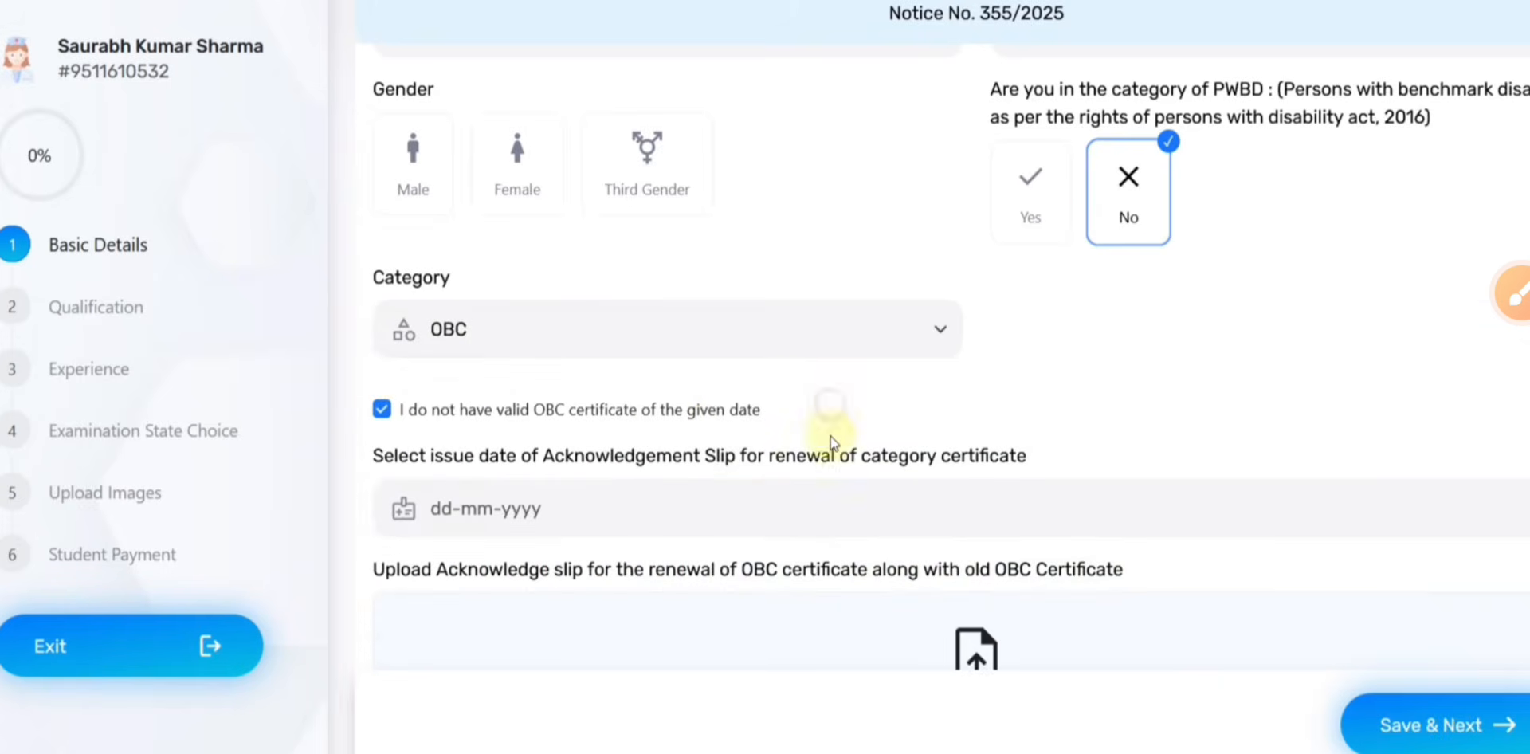
click(382, 409)
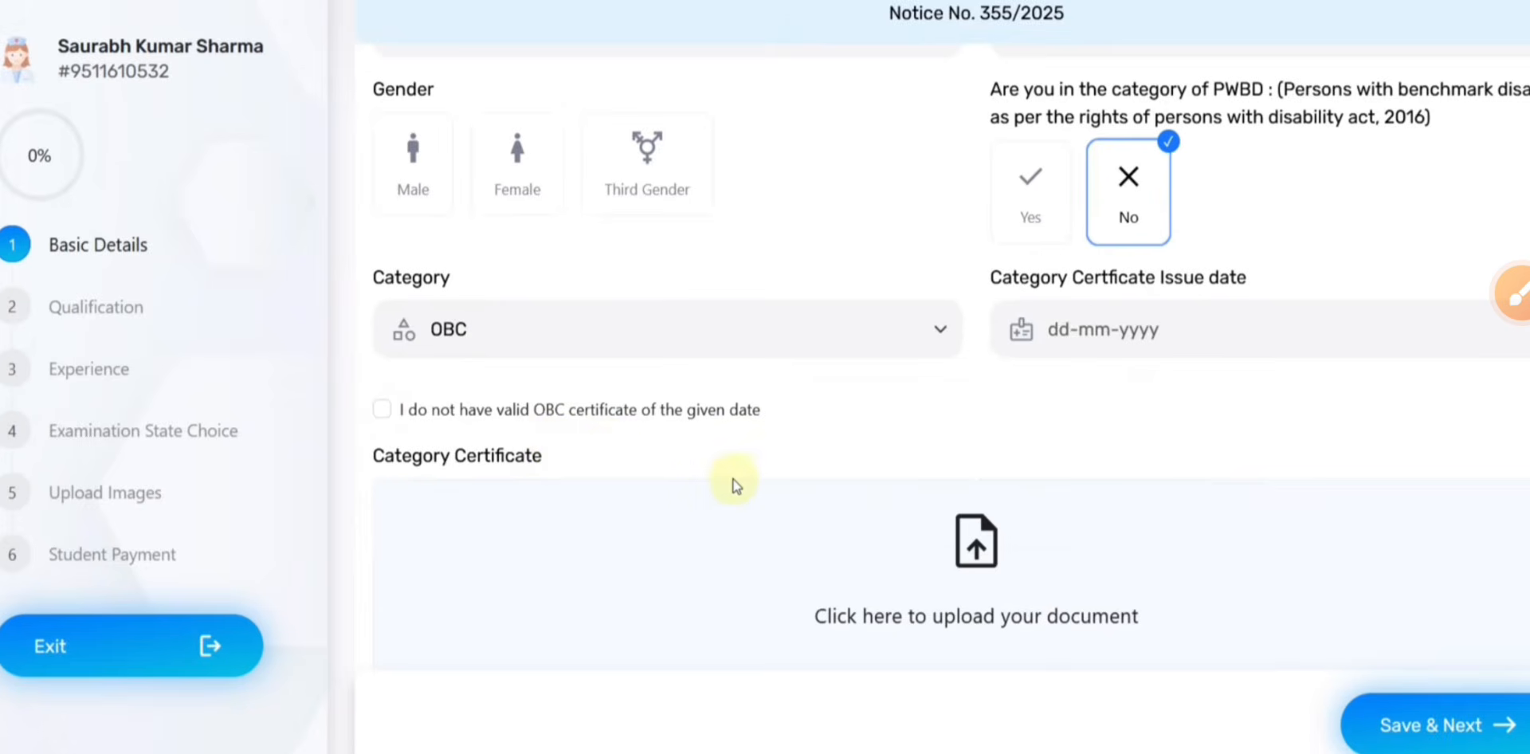
Step: Set the nationality to Indian and the state of domicile to Rajasthan
scroll(741, 481, down, 2)
scroll(720, 475, down, 4)
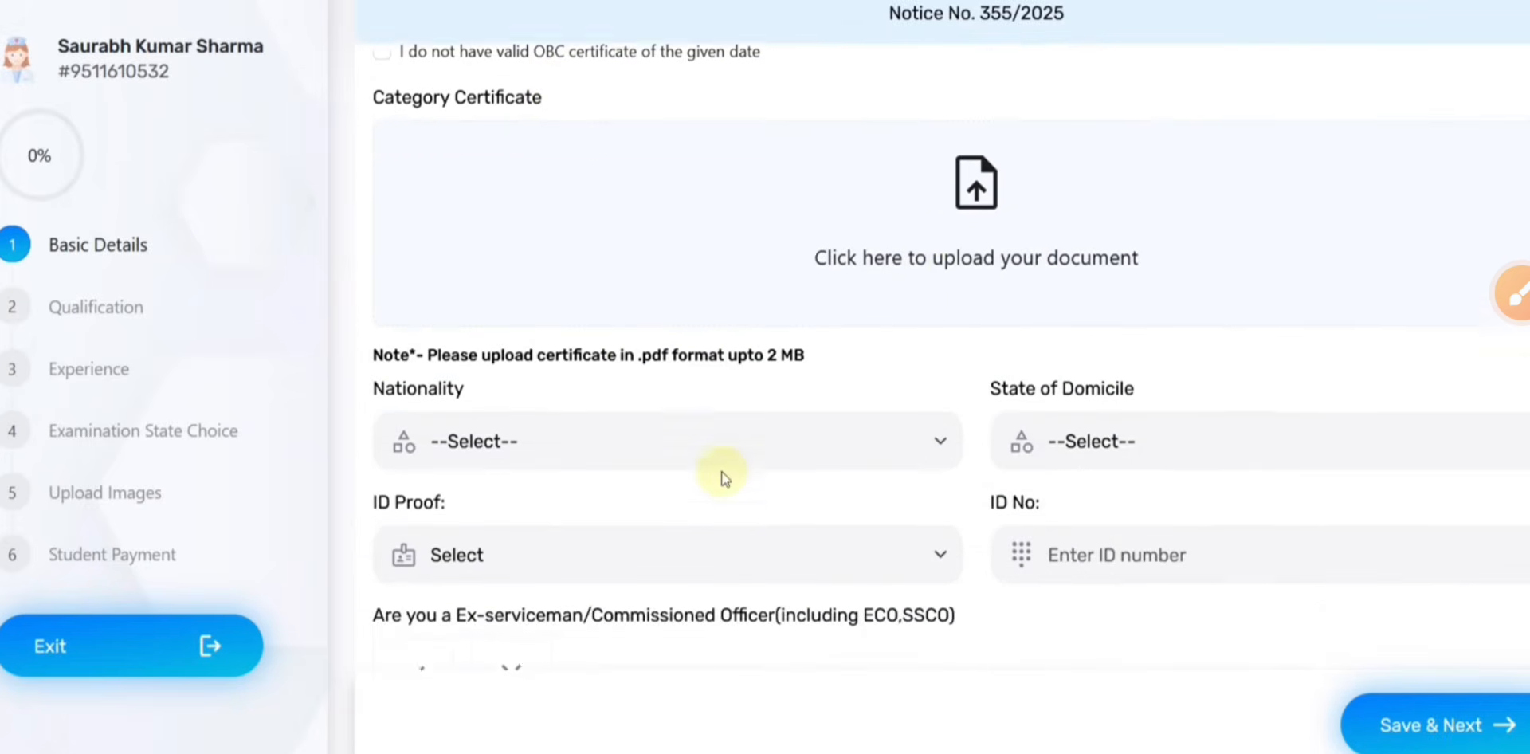
click(536, 411)
click(522, 476)
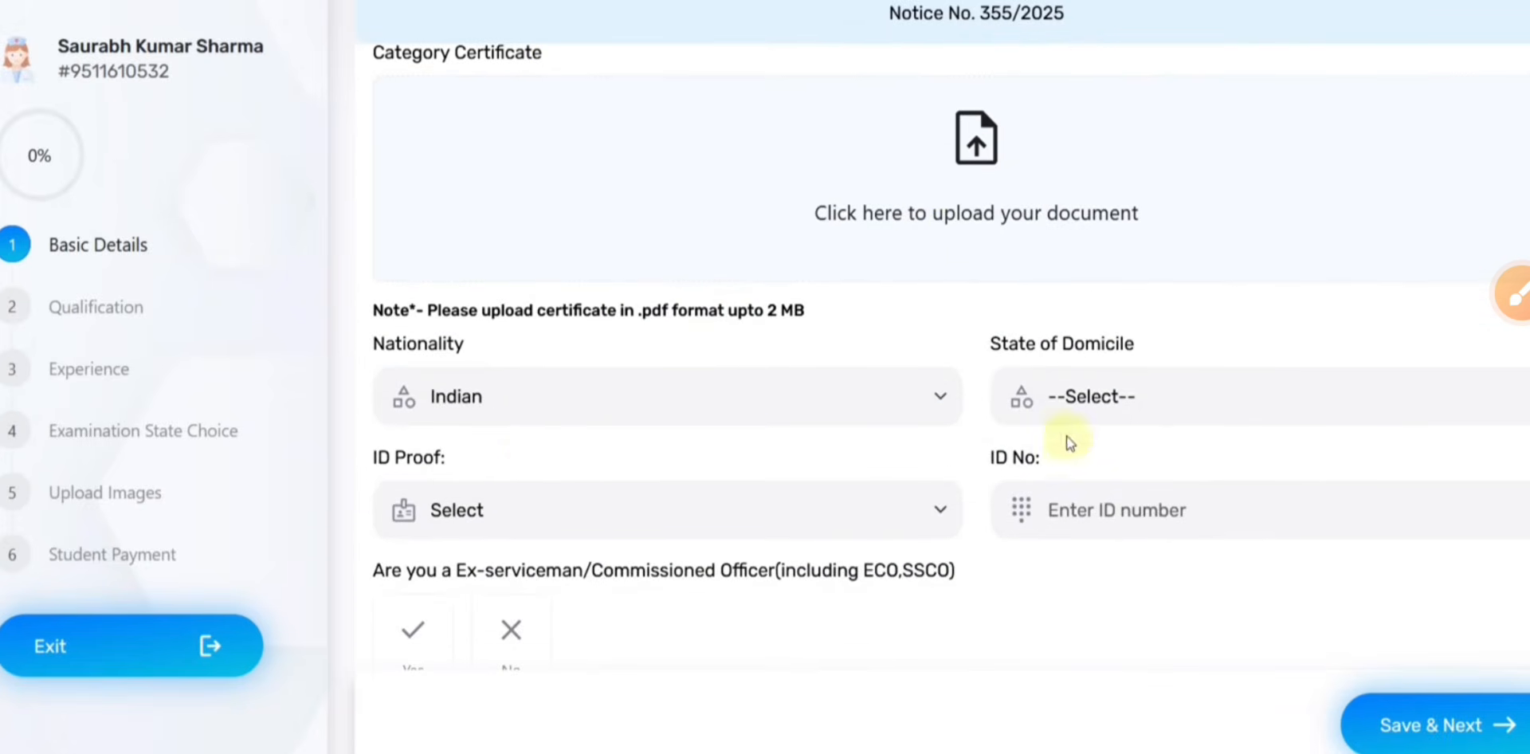
click(1065, 396)
scroll(1116, 236, down, 8)
click(1090, 107)
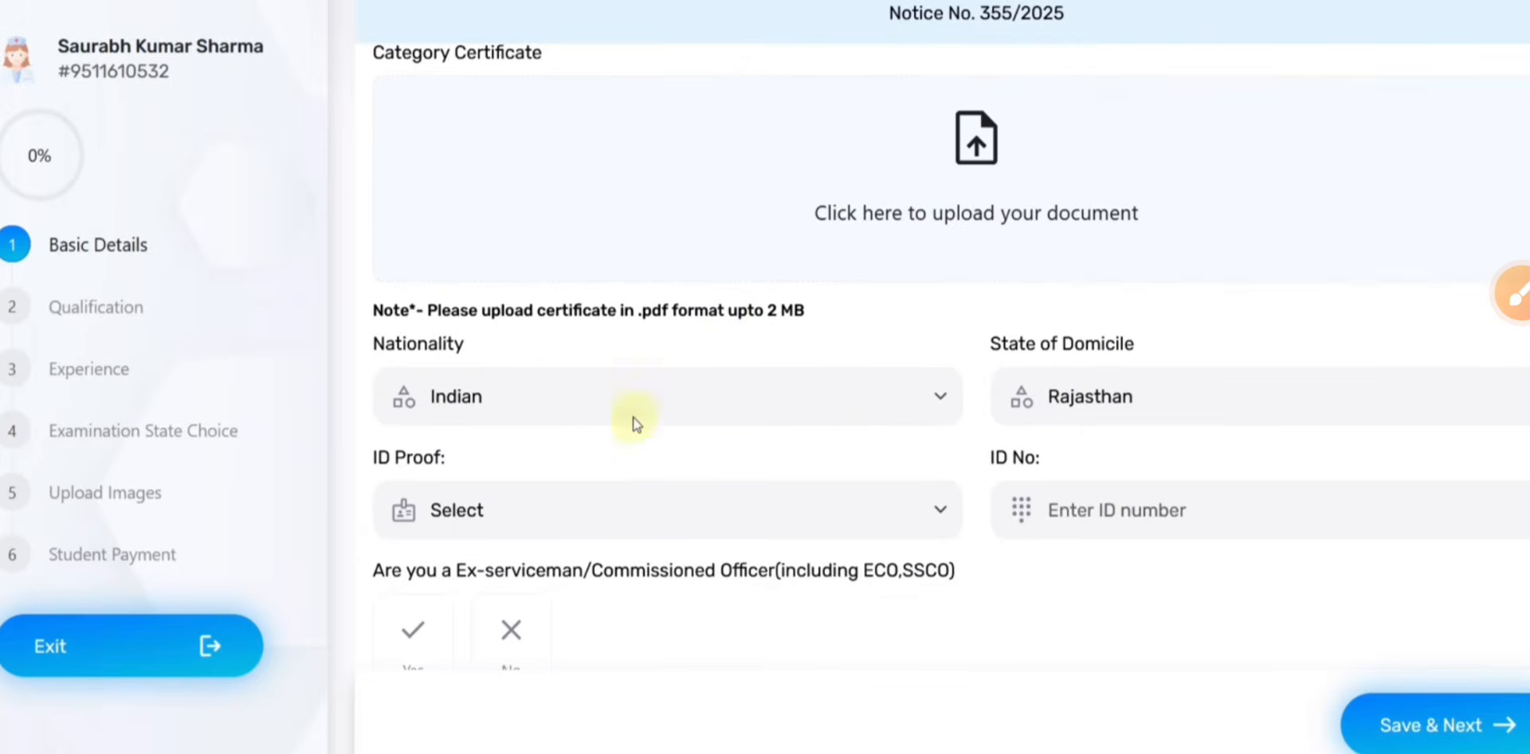
Step: Choose Aadhaar Card as the ID proof
scroll(605, 418, down, 4)
click(487, 246)
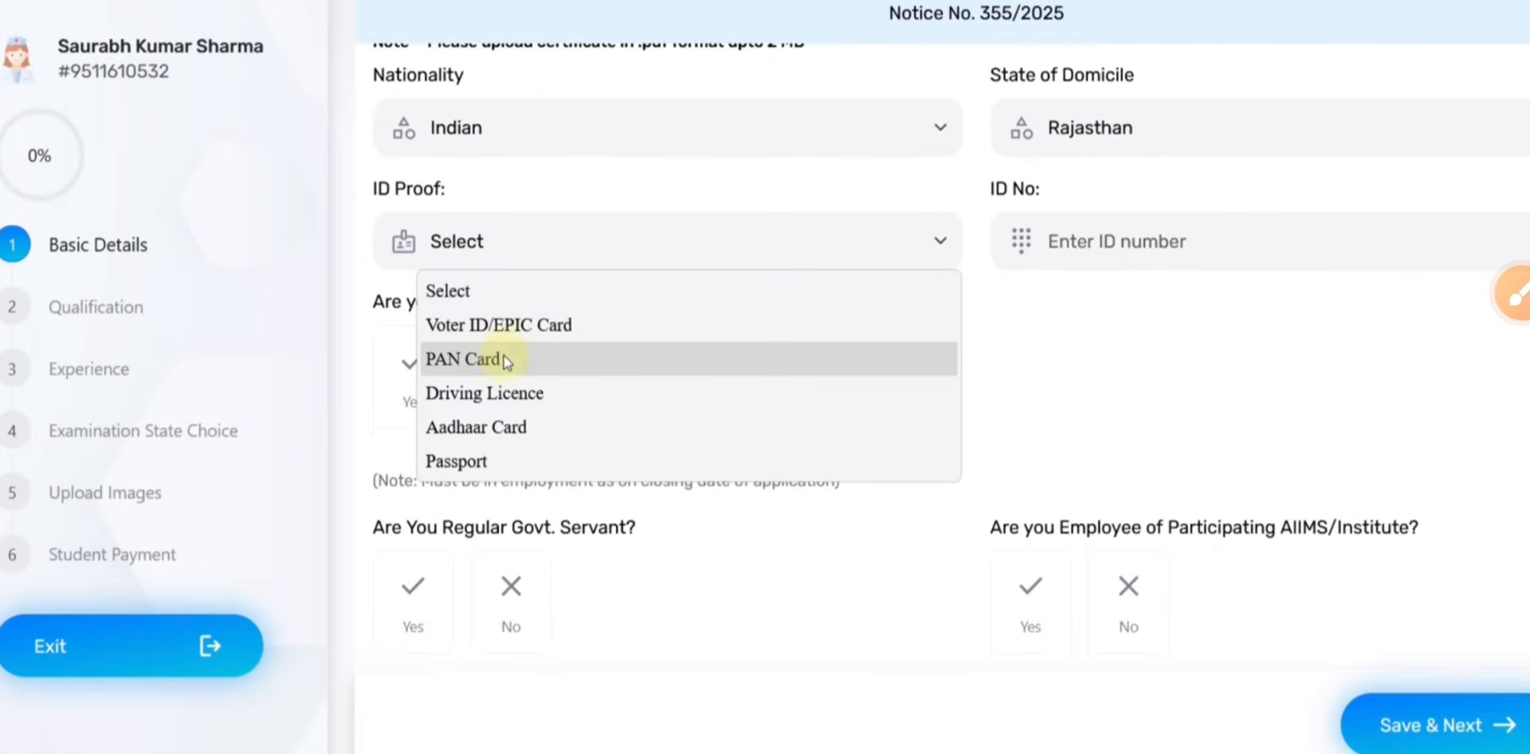
click(504, 433)
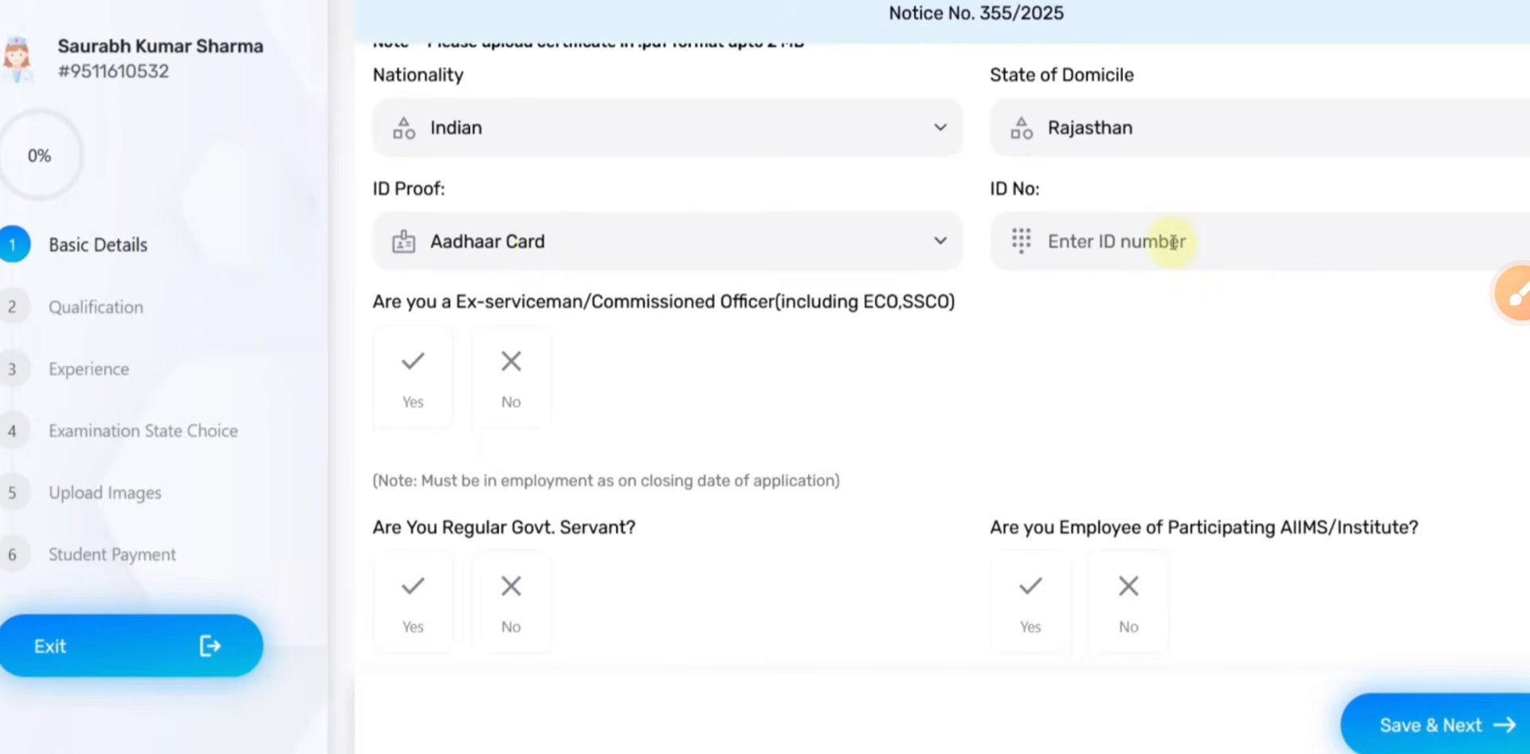
Step: Answer No to the ex-serviceman, regular government servant and participating AIIMS employee questions
click(529, 338)
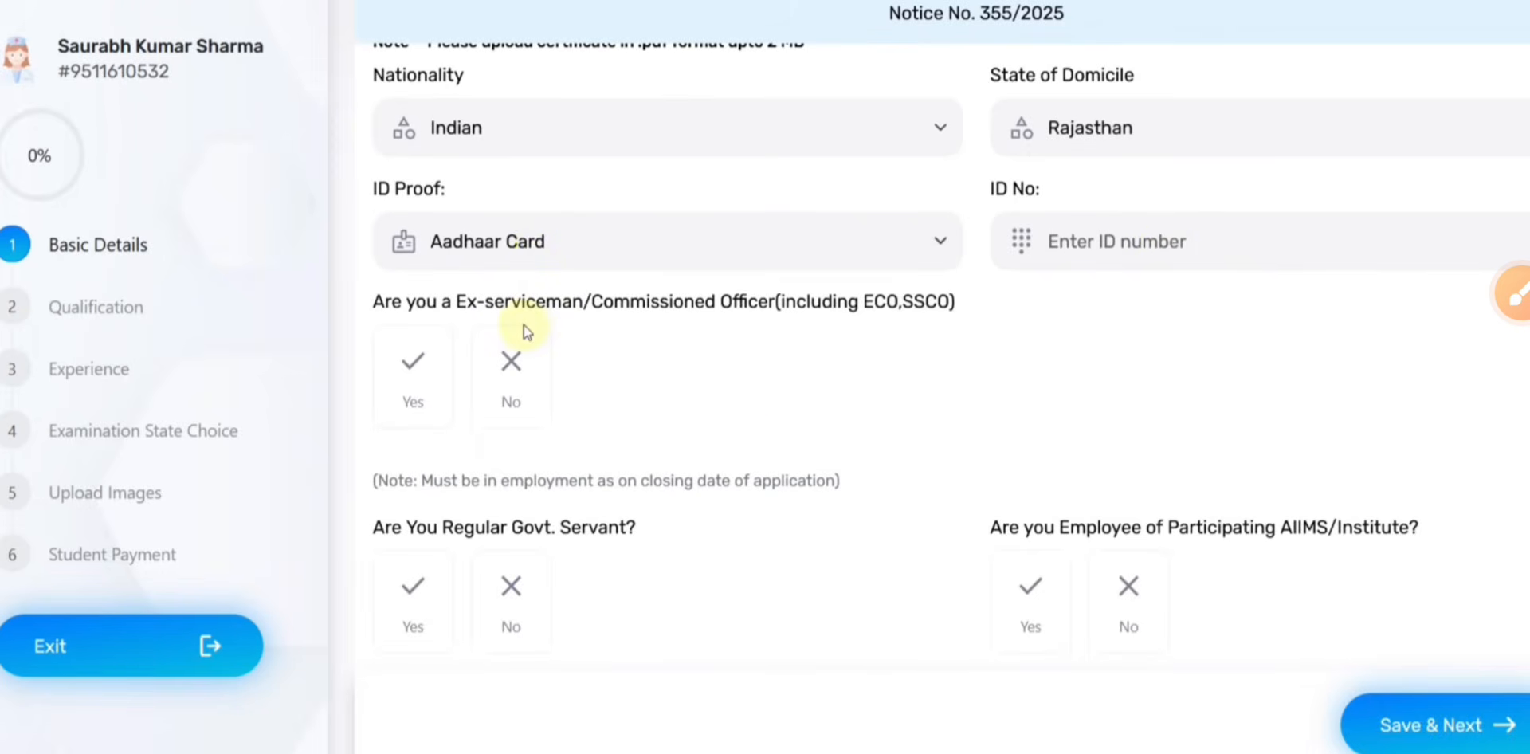
click(509, 394)
scroll(587, 417, down, 3)
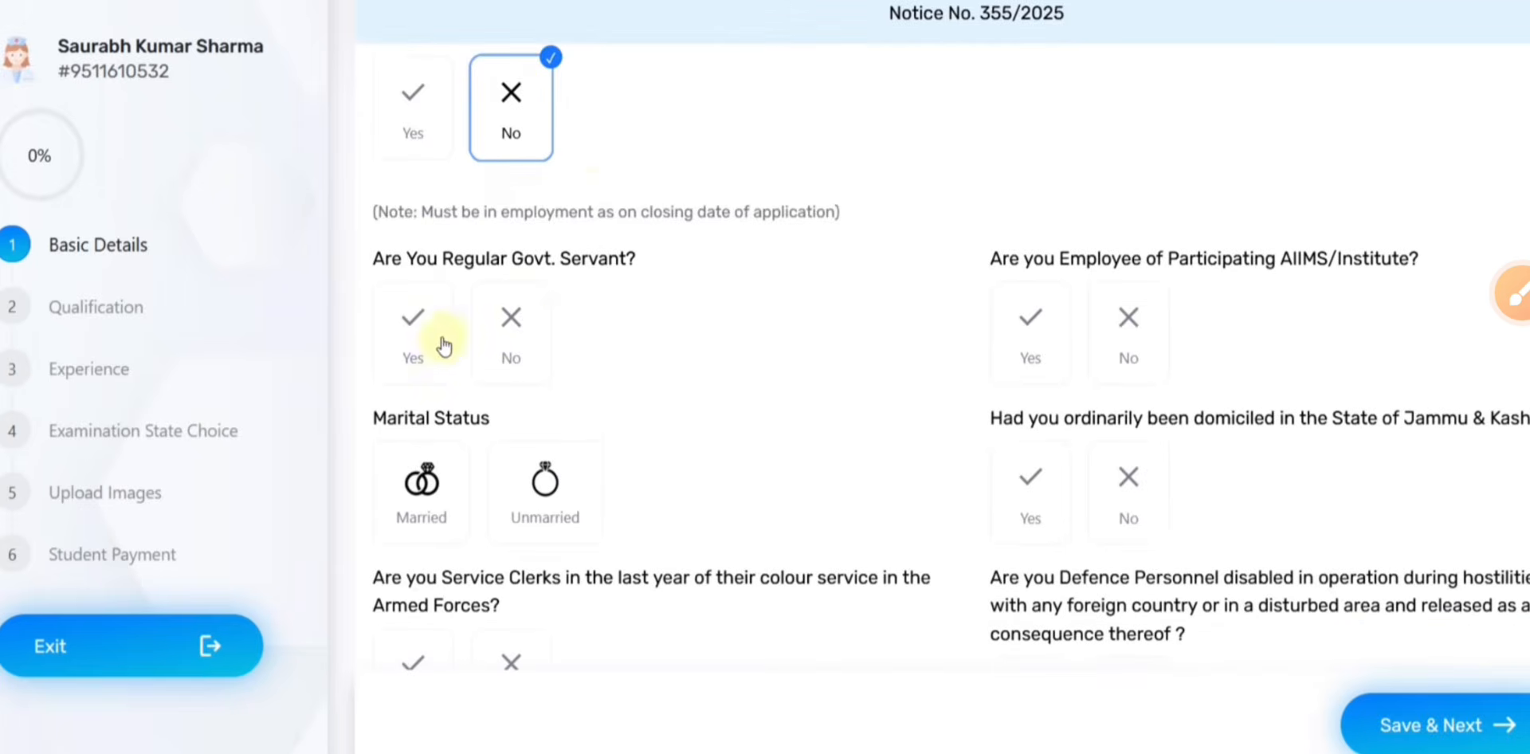
click(509, 353)
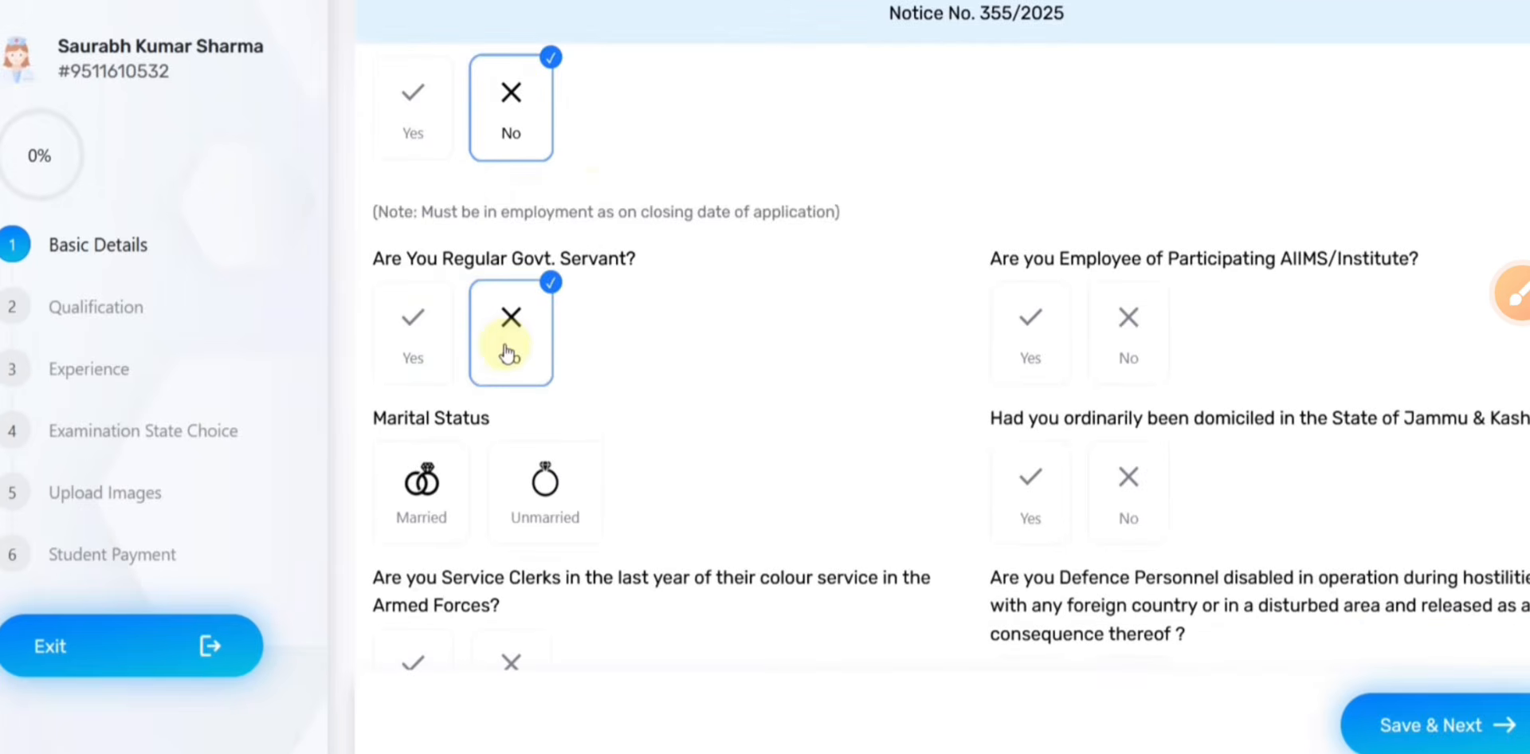
click(1138, 337)
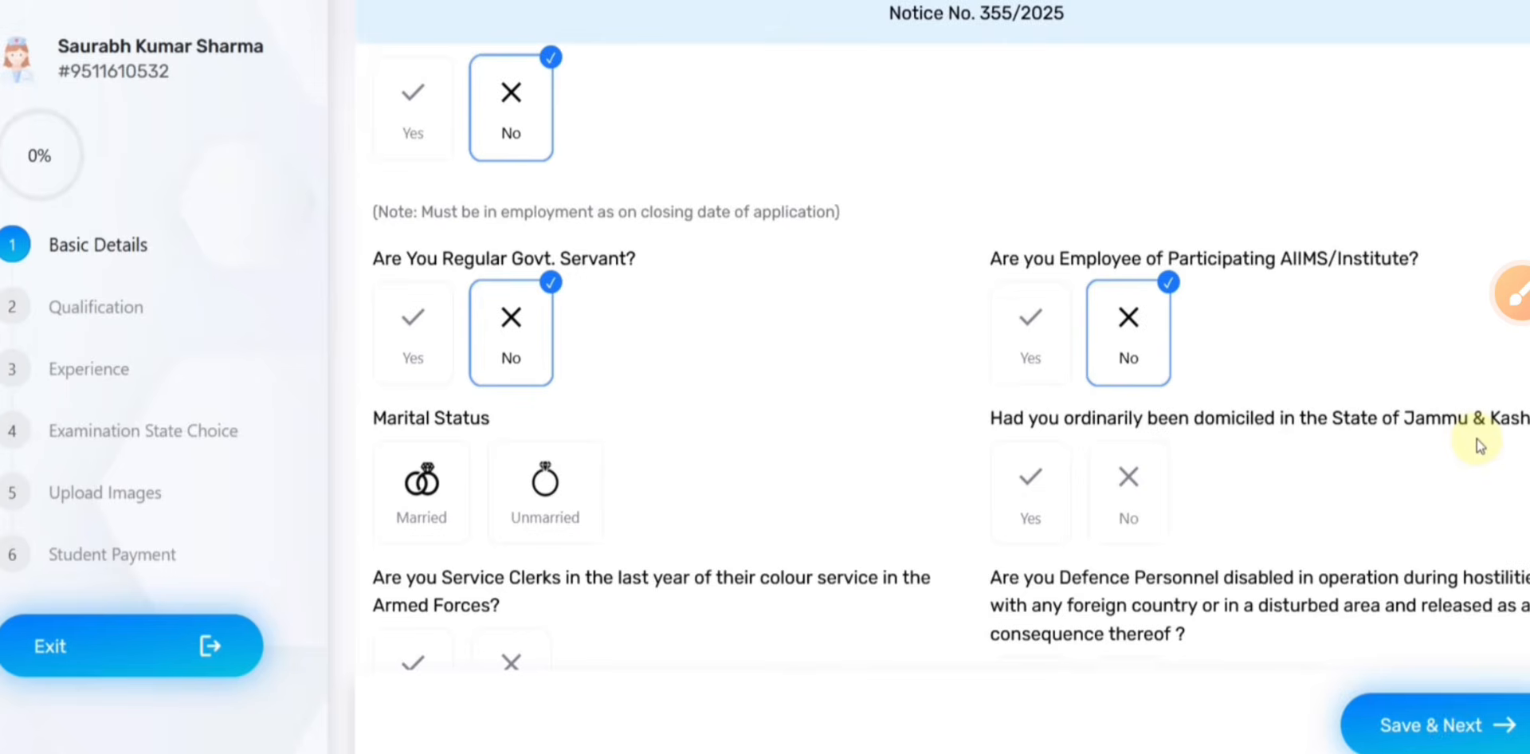
click(1513, 293)
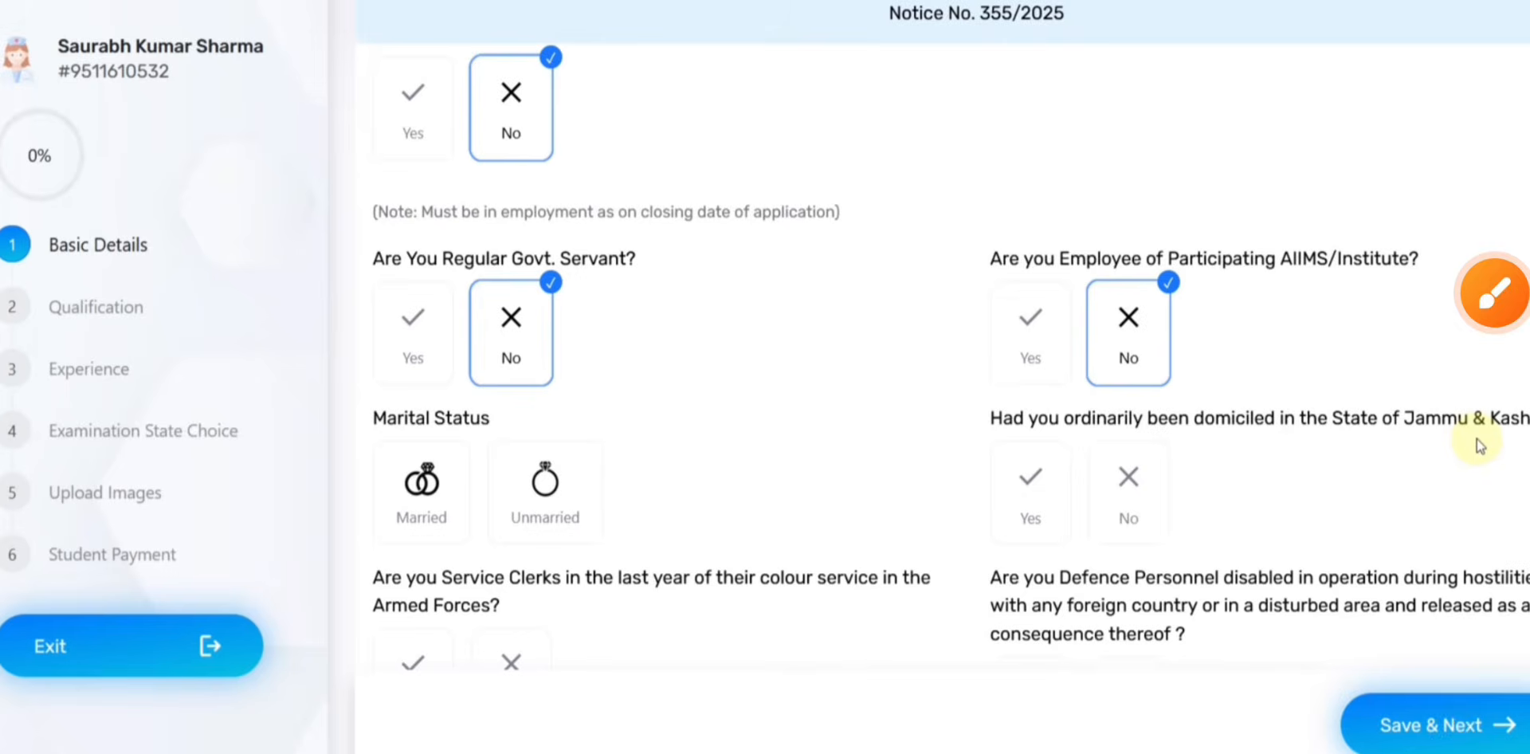
click(1362, 652)
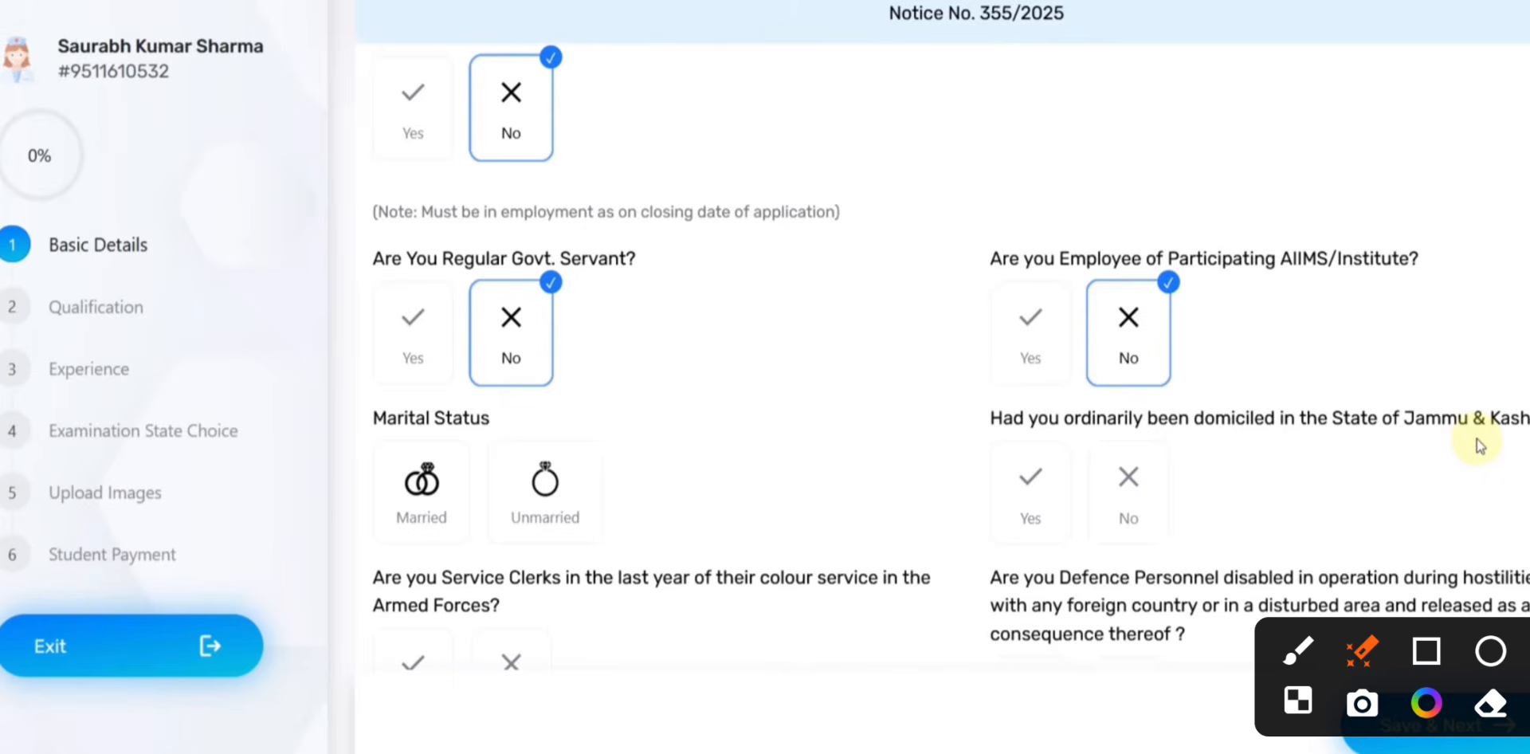
drag(1394, 194, 1201, 356)
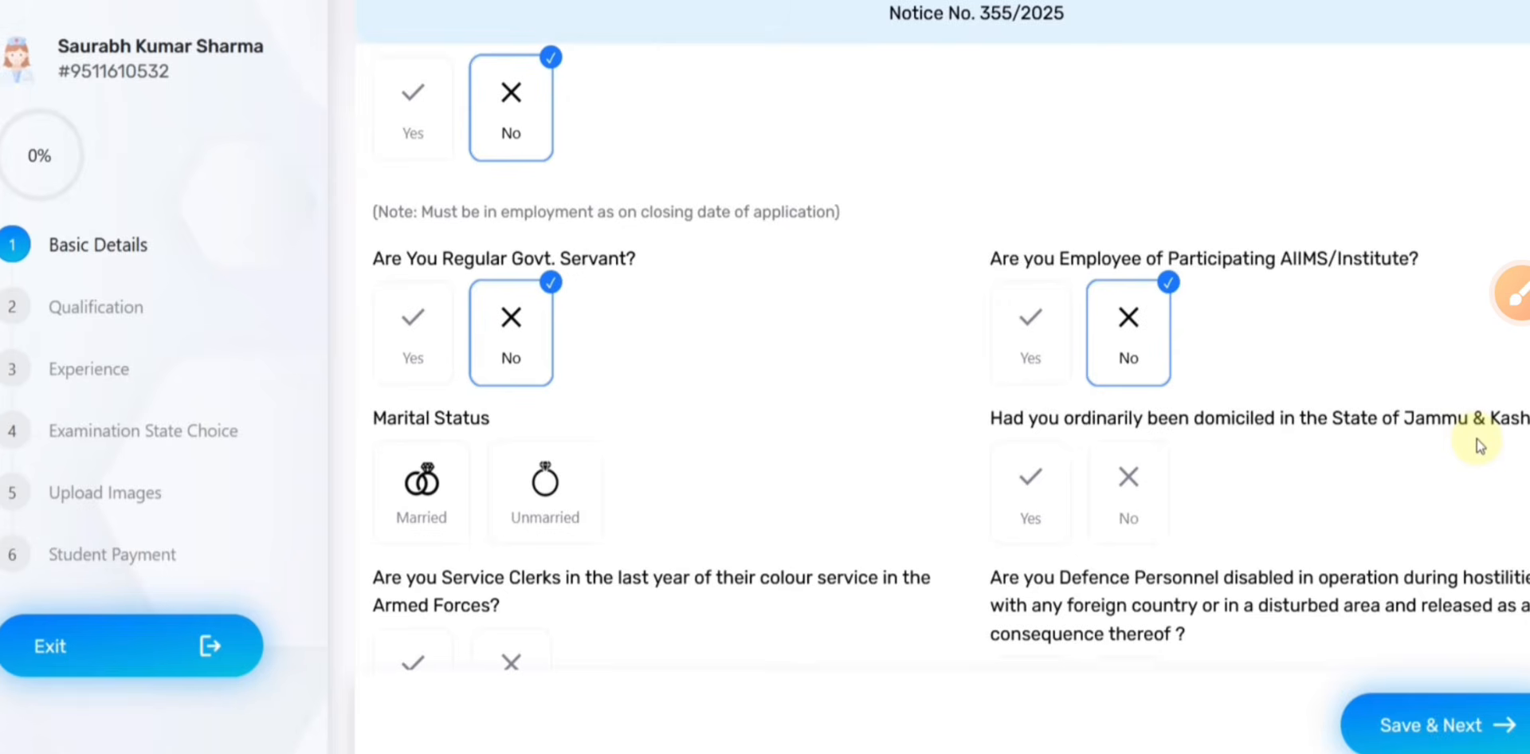
click(1518, 293)
click(1426, 651)
mouse_move(946, 381)
mouse_down()
mouse_move(1322, 535)
mouse_move(1529, 550)
mouse_up()
mouse_move(323, 557)
mouse_down()
mouse_move(861, 712)
mouse_move(993, 722)
mouse_up()
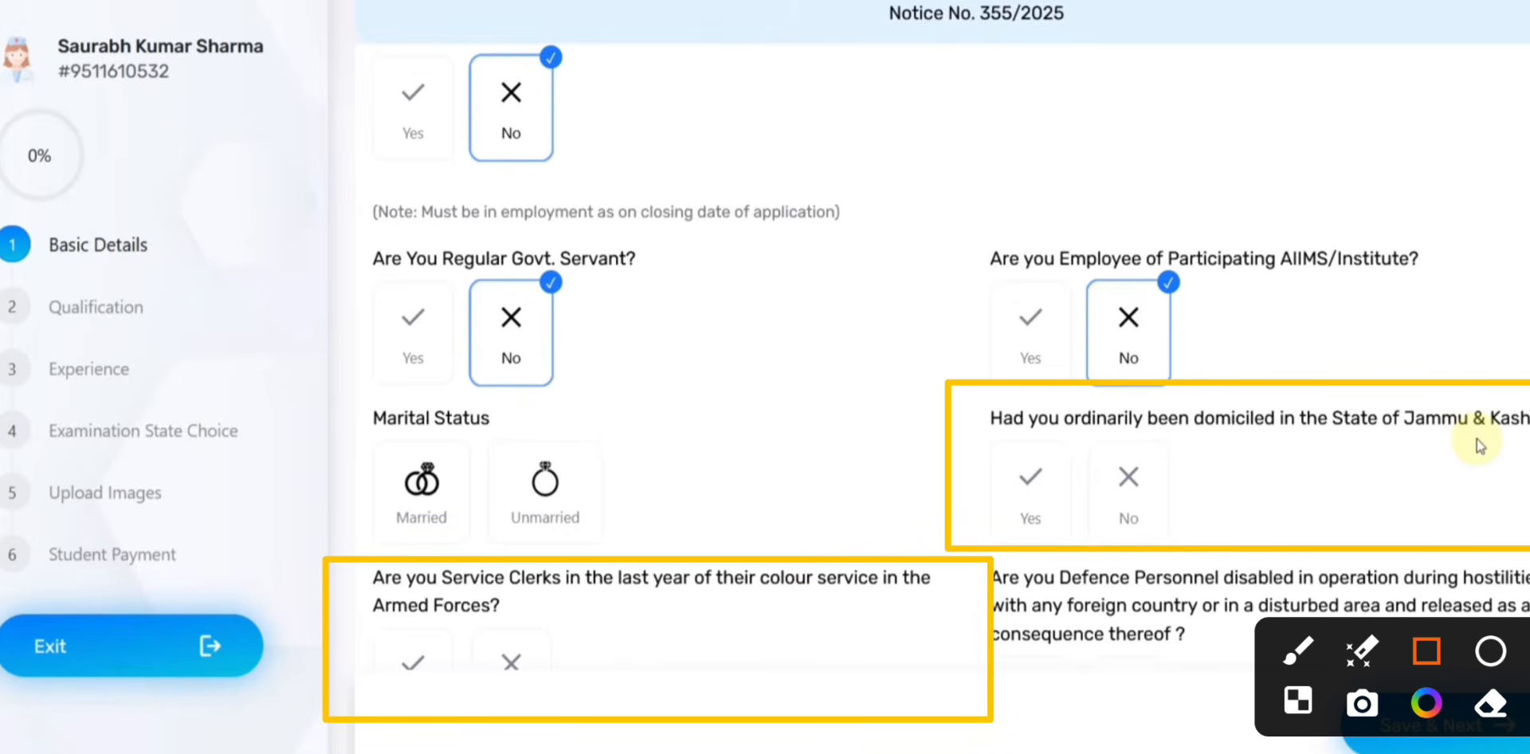
drag(1427, 677, 1206, 695)
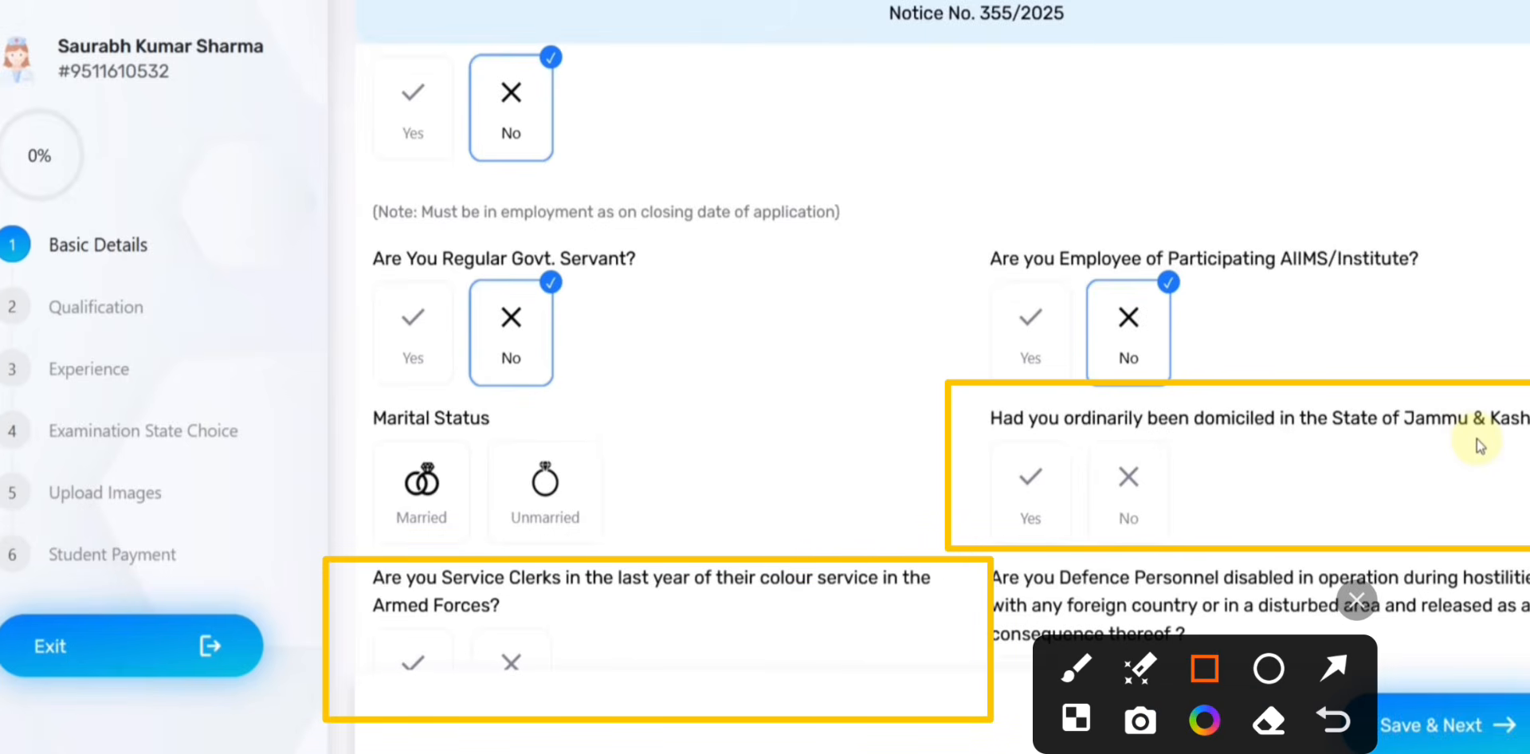
click(1357, 599)
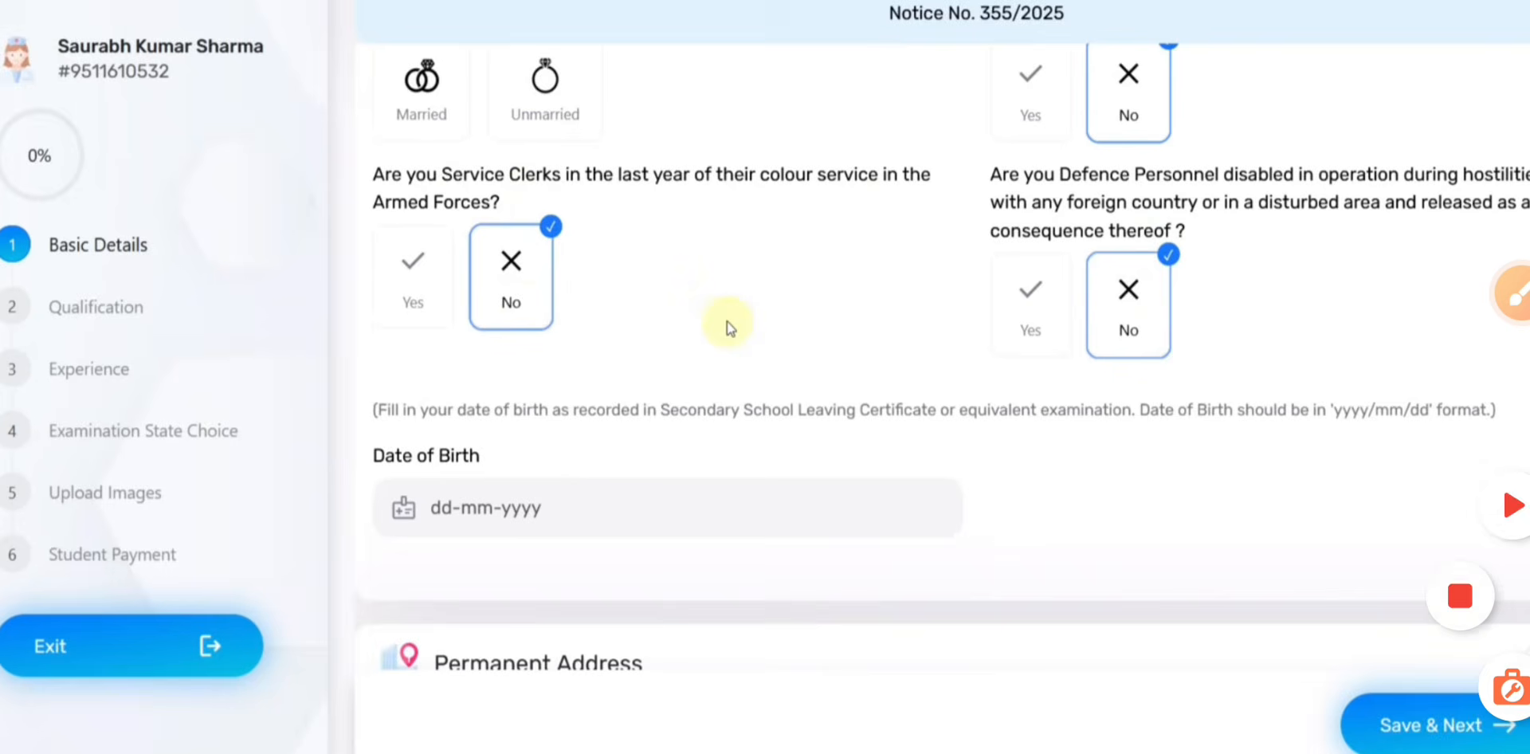
Step: Set the permanent address country to India and the state to Rajasthan
scroll(726, 322, down, 2)
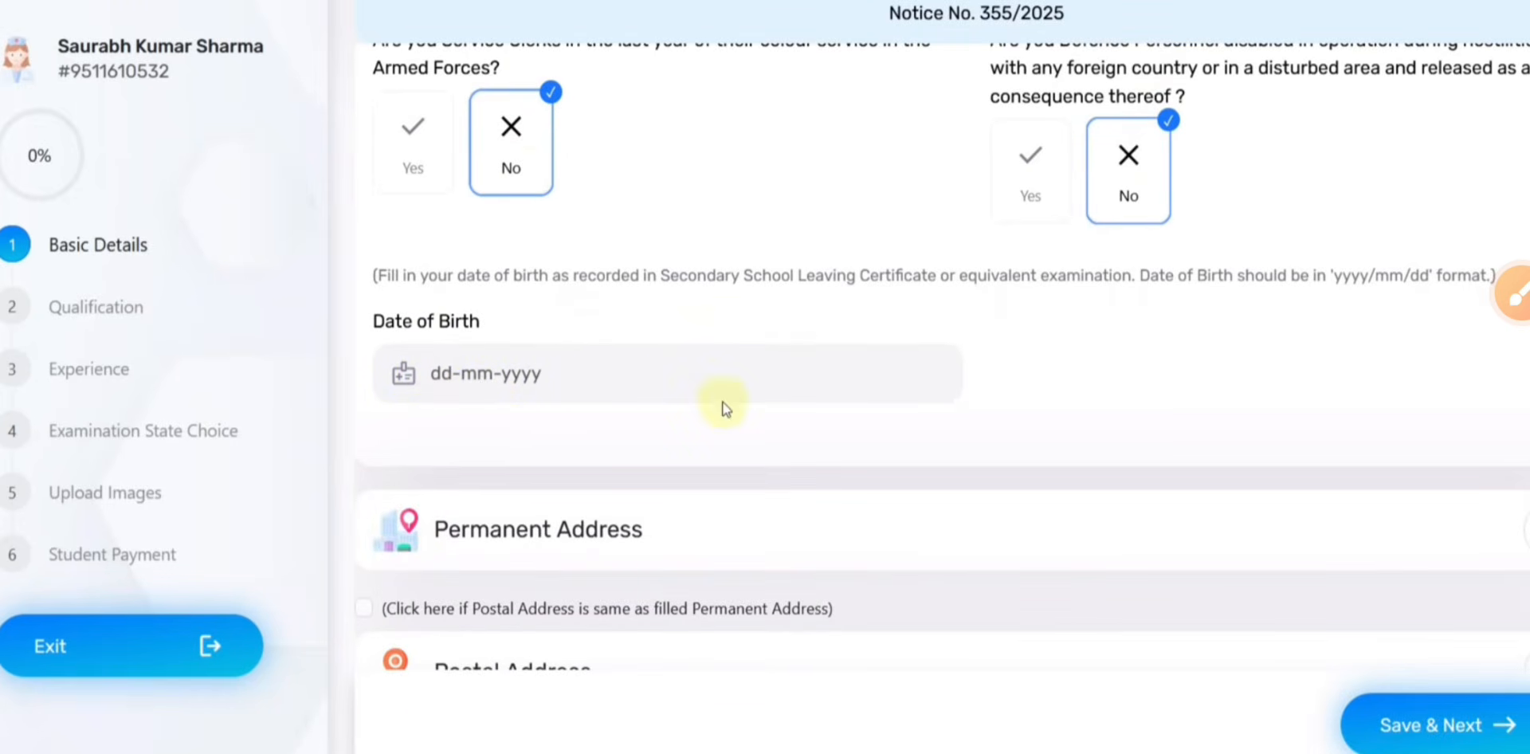
scroll(758, 412, down, 5)
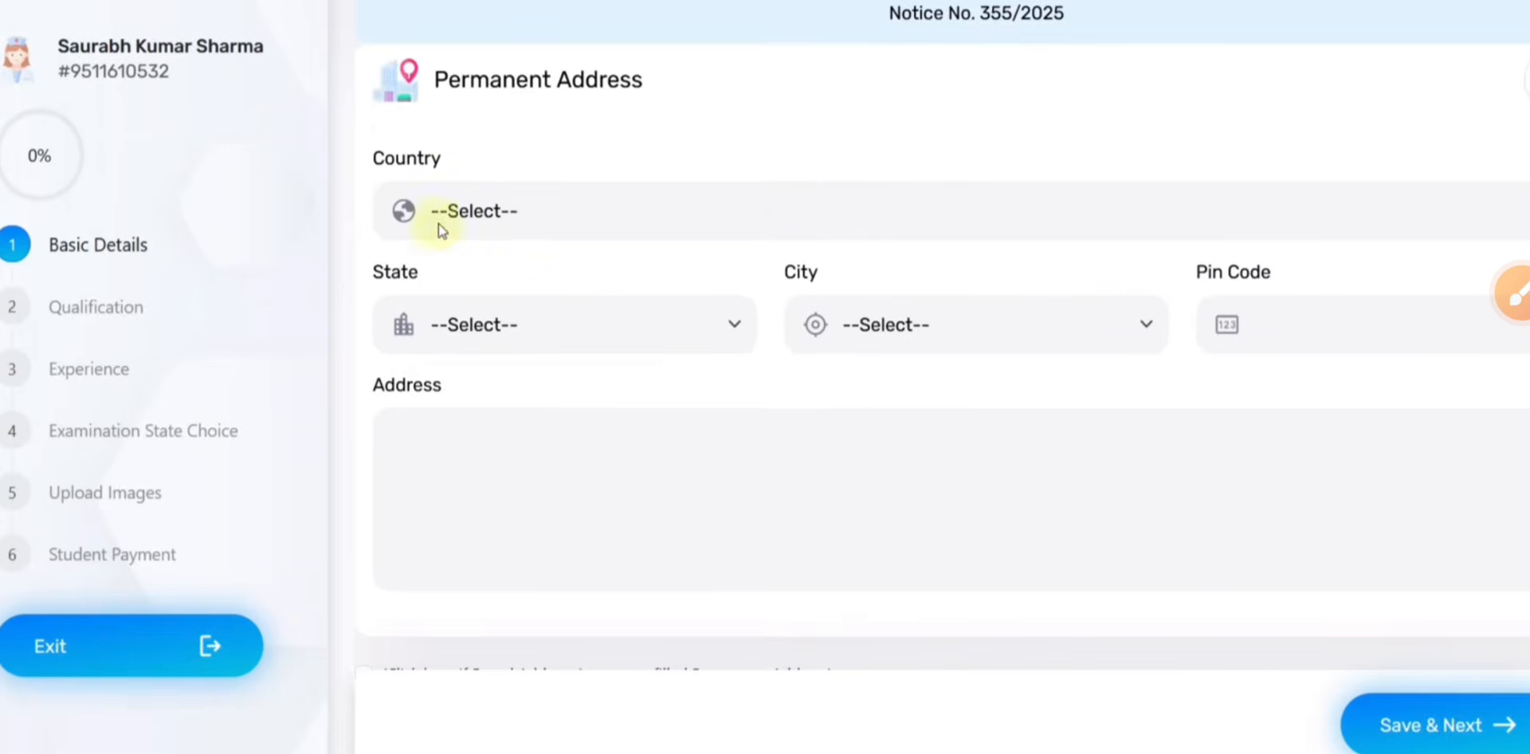
click(497, 224)
click(450, 293)
click(536, 323)
scroll(542, 479, down, 5)
click(491, 520)
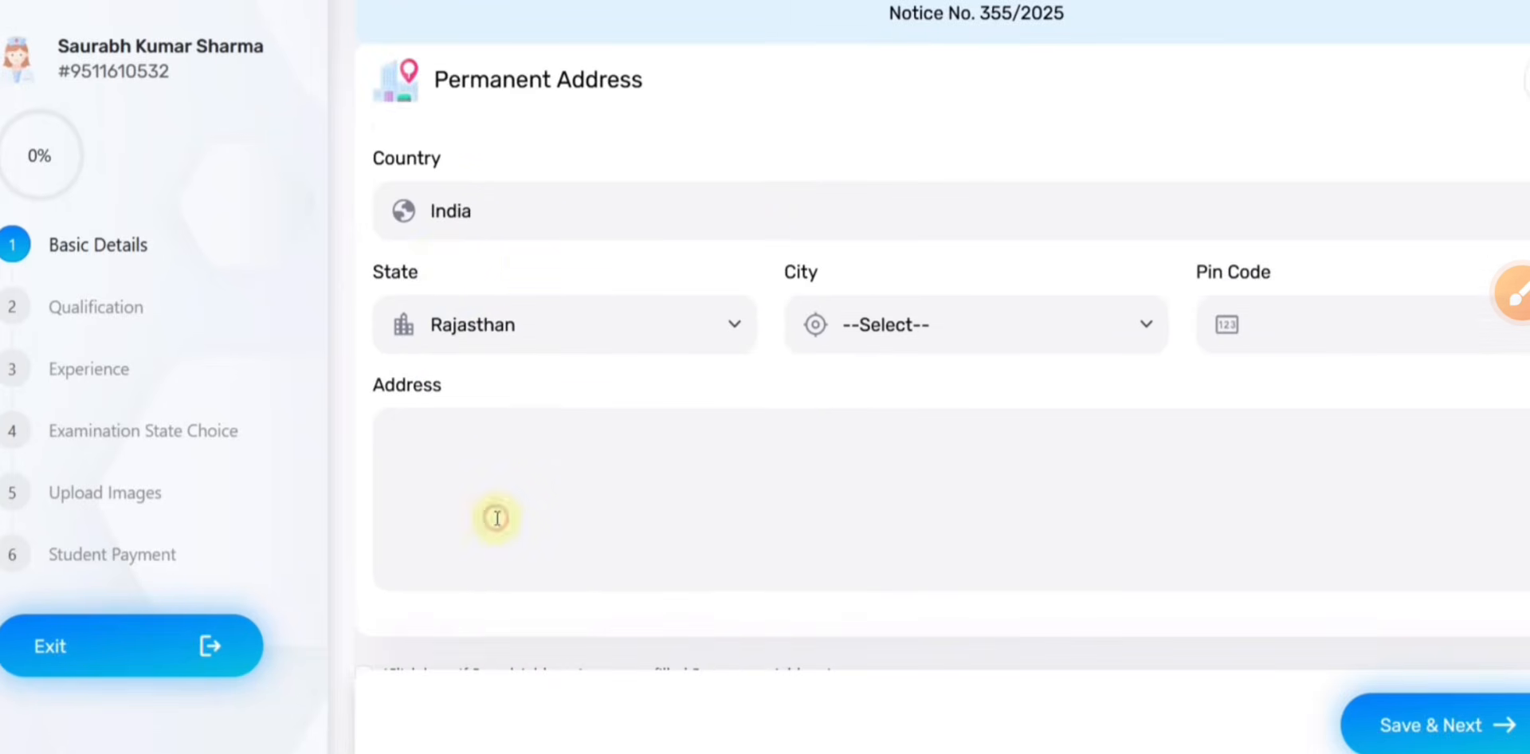
Step: Save the basic details and continue to the qualification section
click(900, 351)
click(1285, 338)
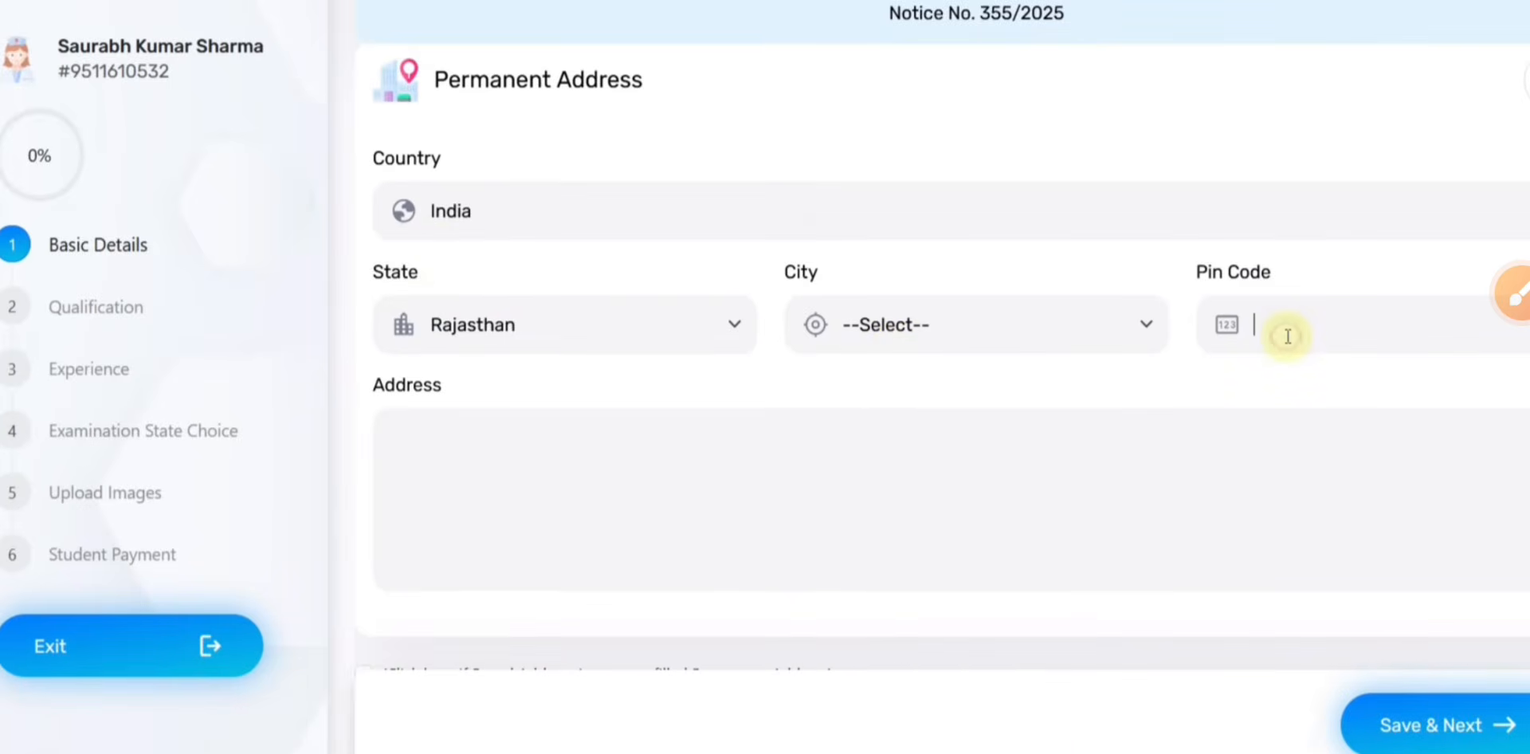
scroll(850, 420, down, 2)
click(464, 325)
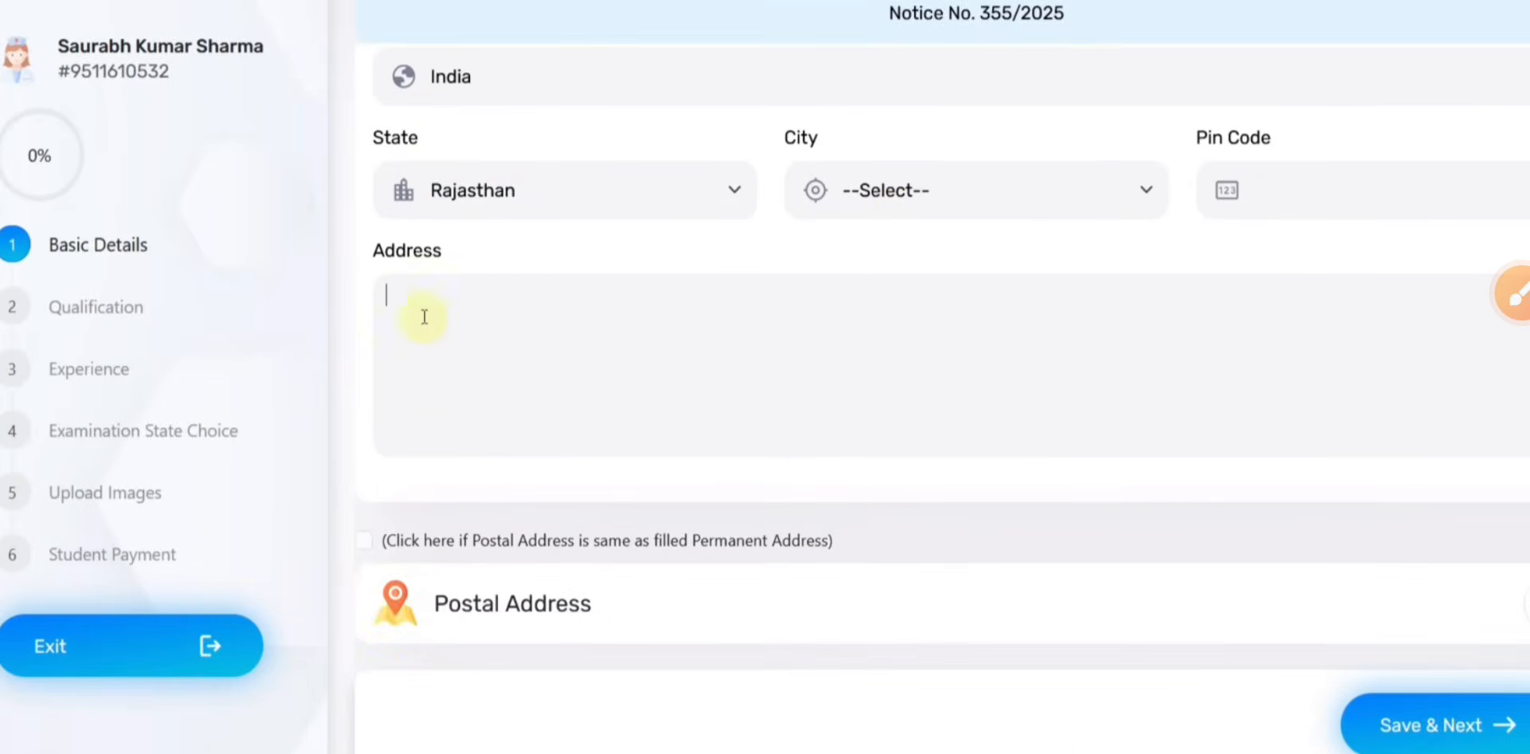
scroll(505, 328, up, 3)
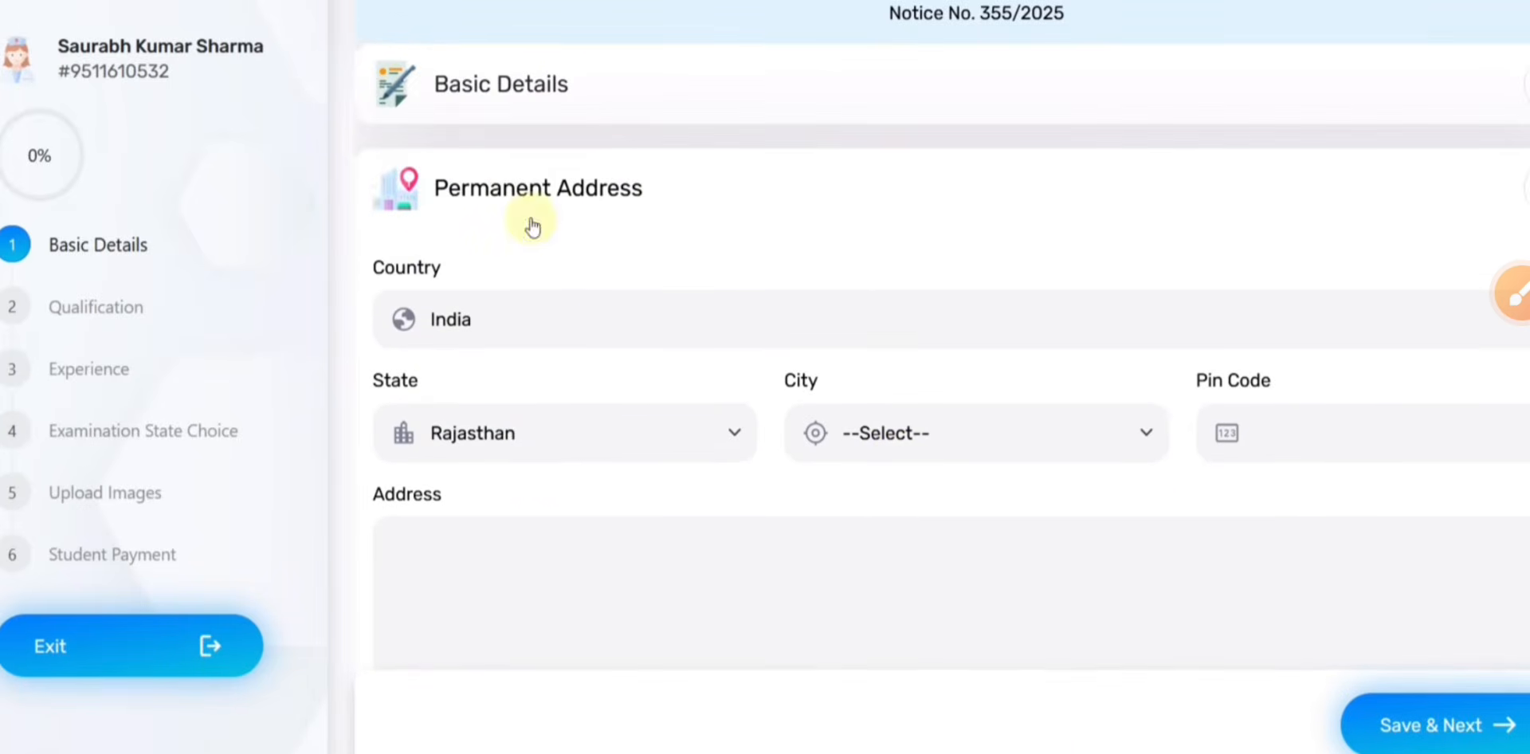
scroll(556, 348, down, 3)
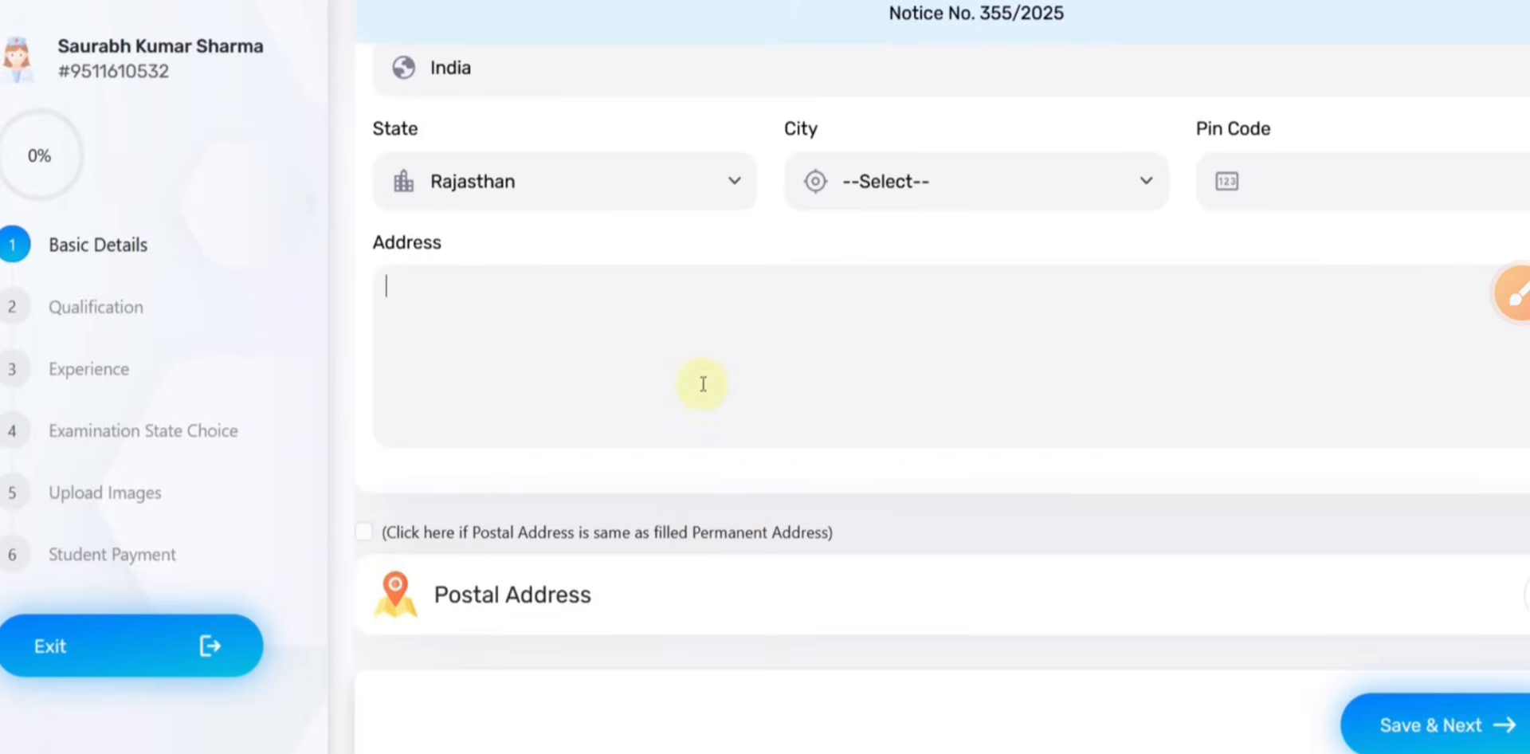
click(1409, 726)
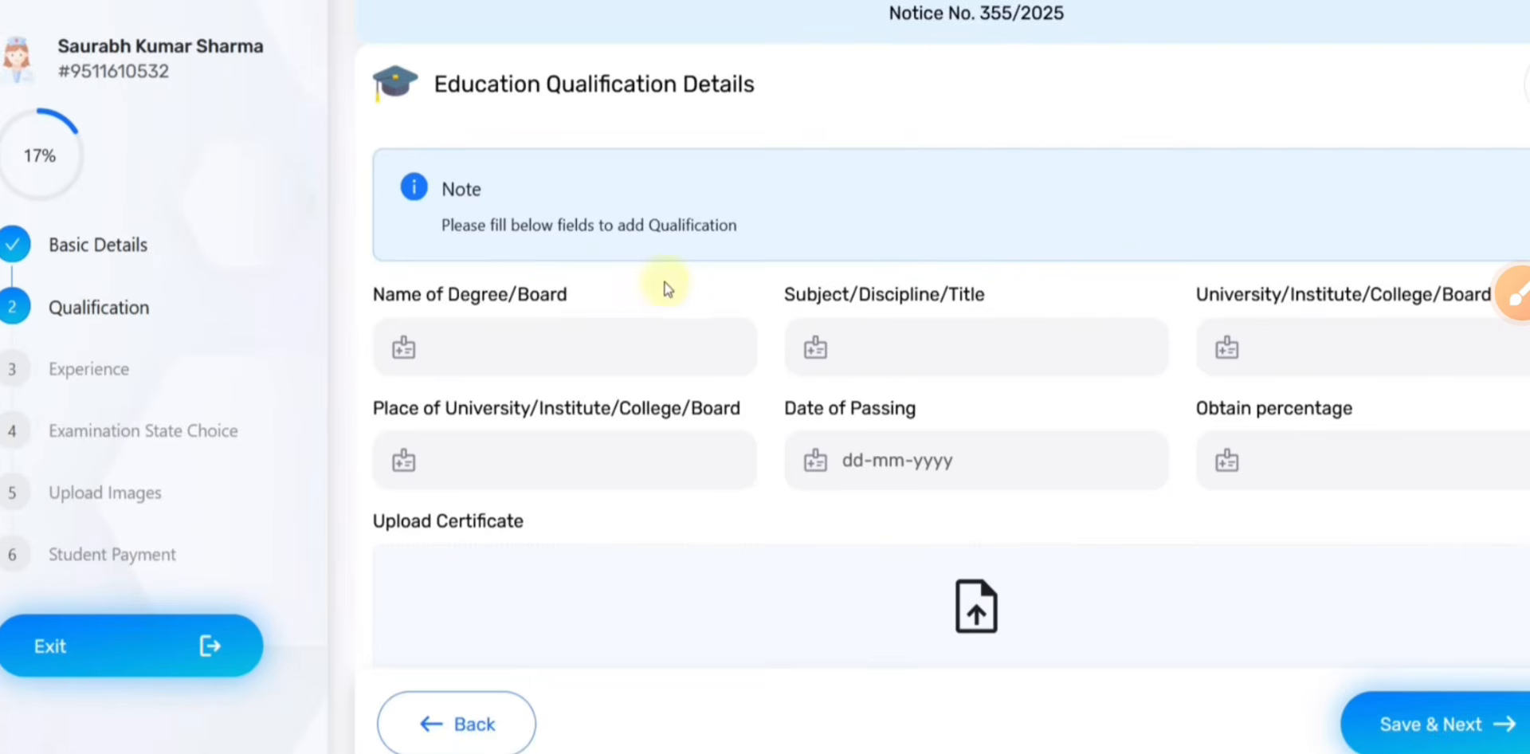
Step: Enter 10TH as the degree name and MATH, ENGLISH as the subjects
click(558, 348)
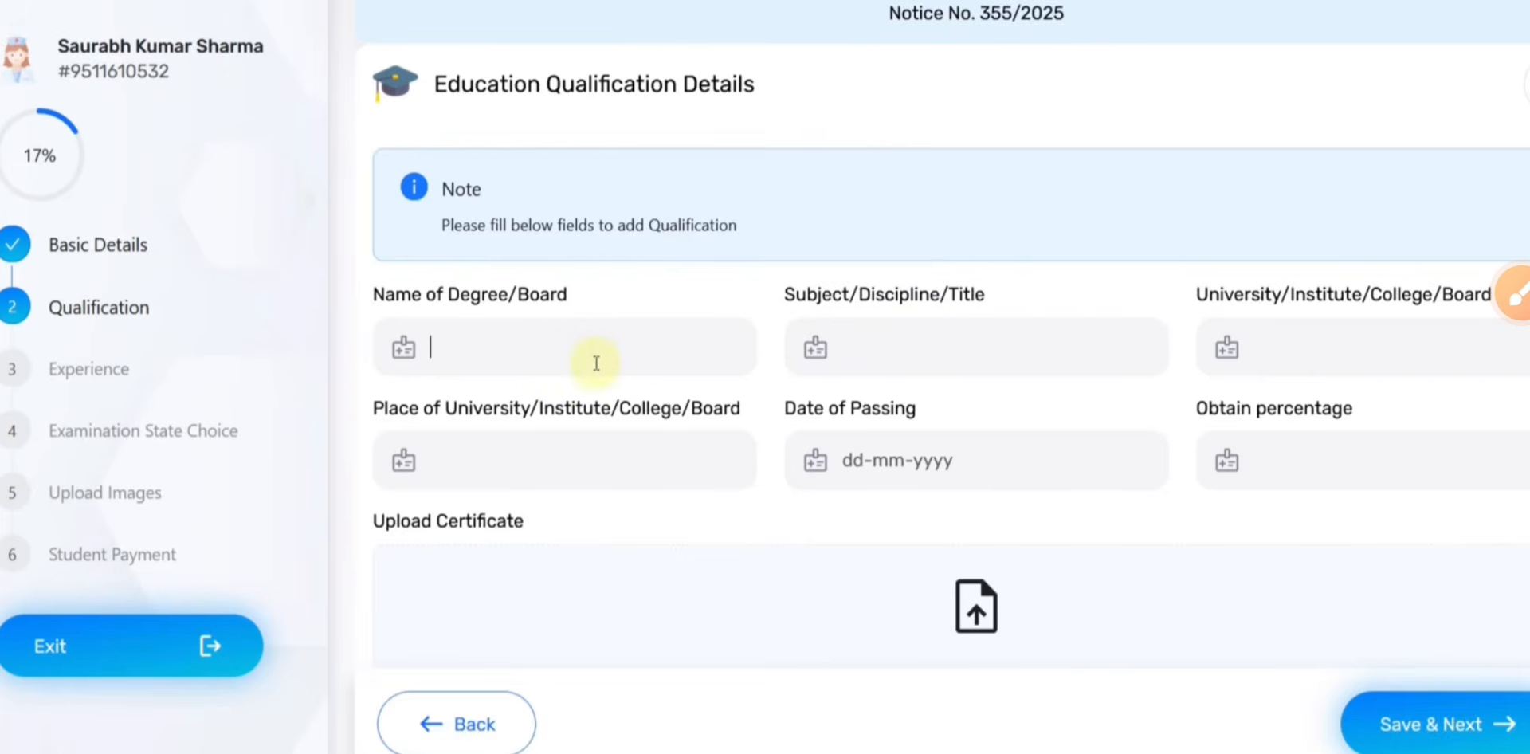
scroll(638, 374, down, 5)
scroll(1064, 505, up, 5)
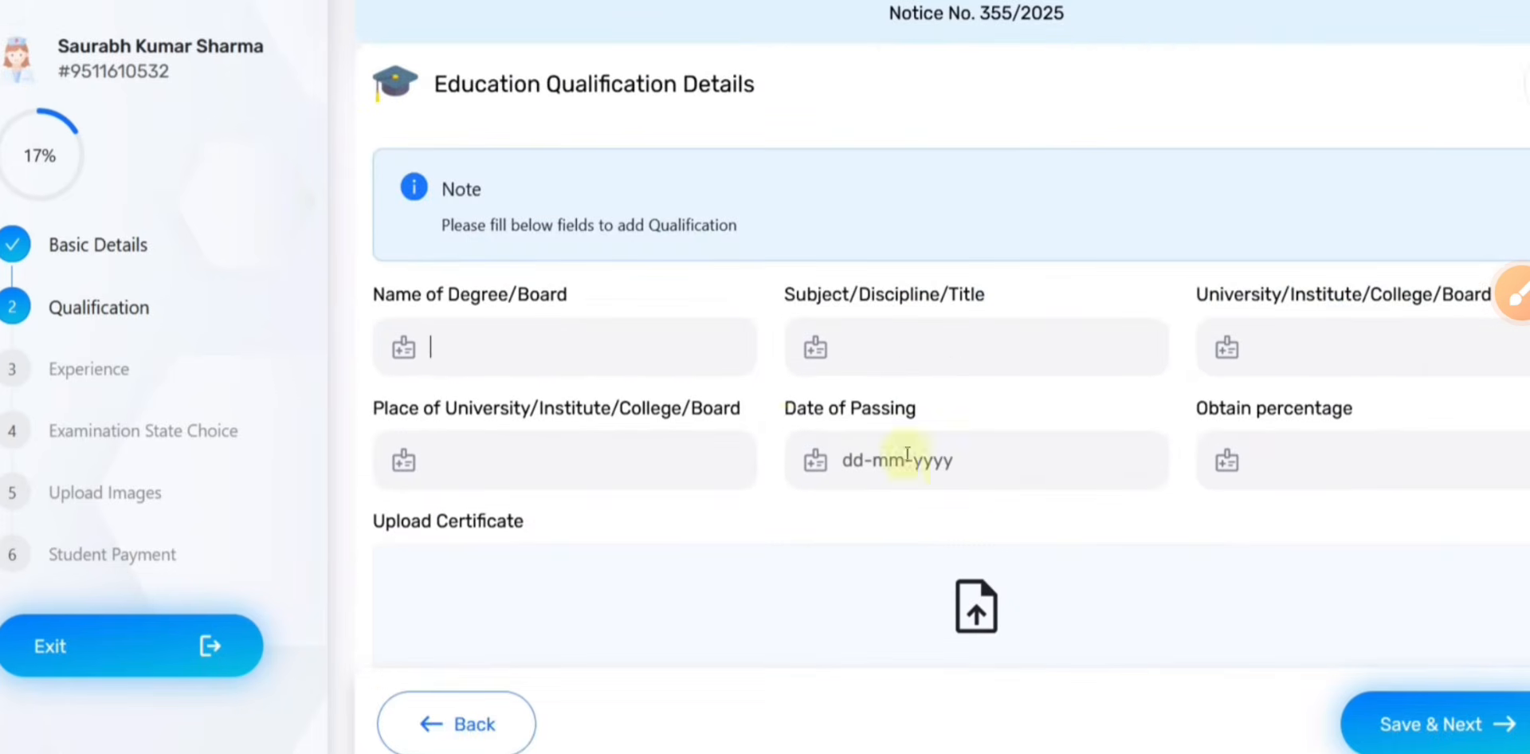
click(516, 351)
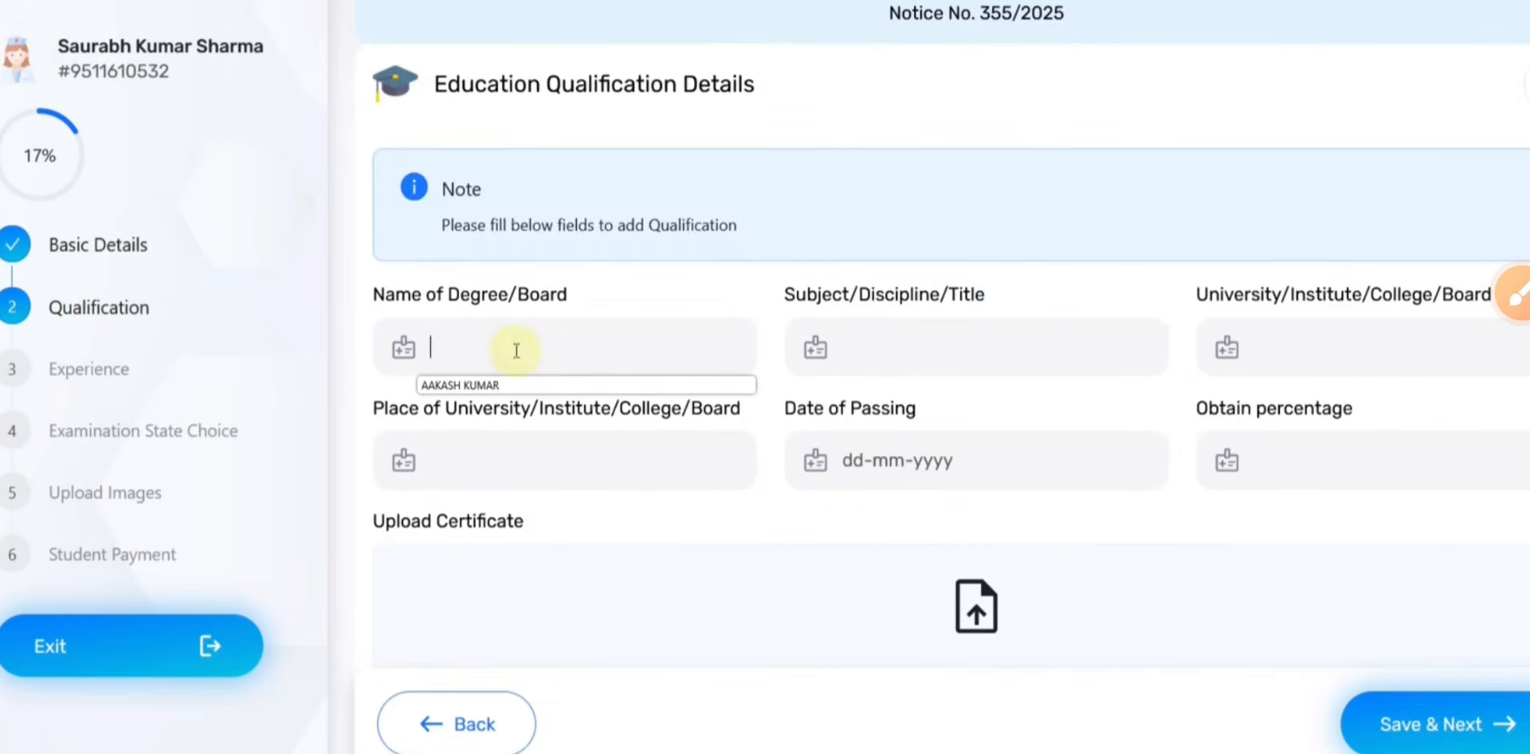
text(10)
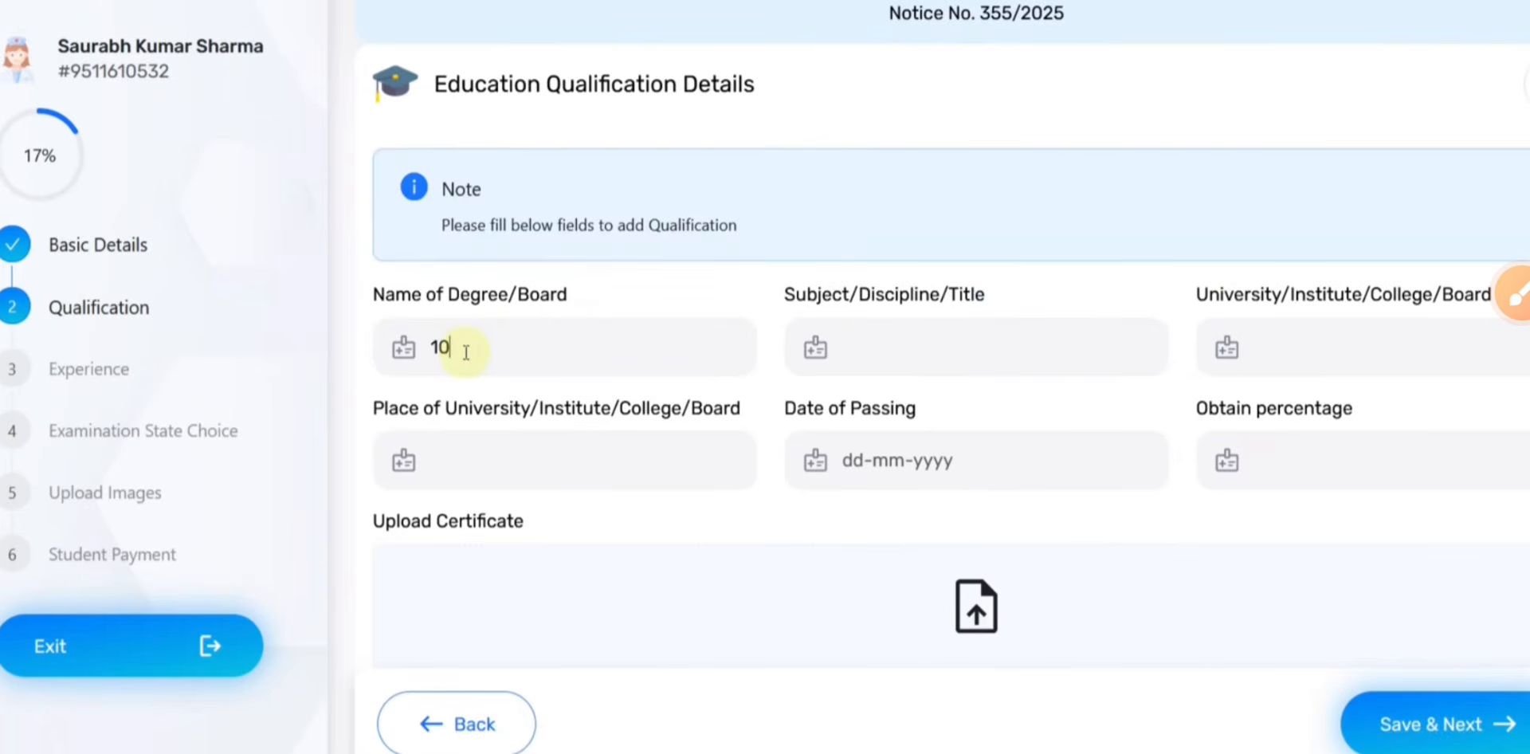
text(TH)
click(966, 353)
text(MAT)
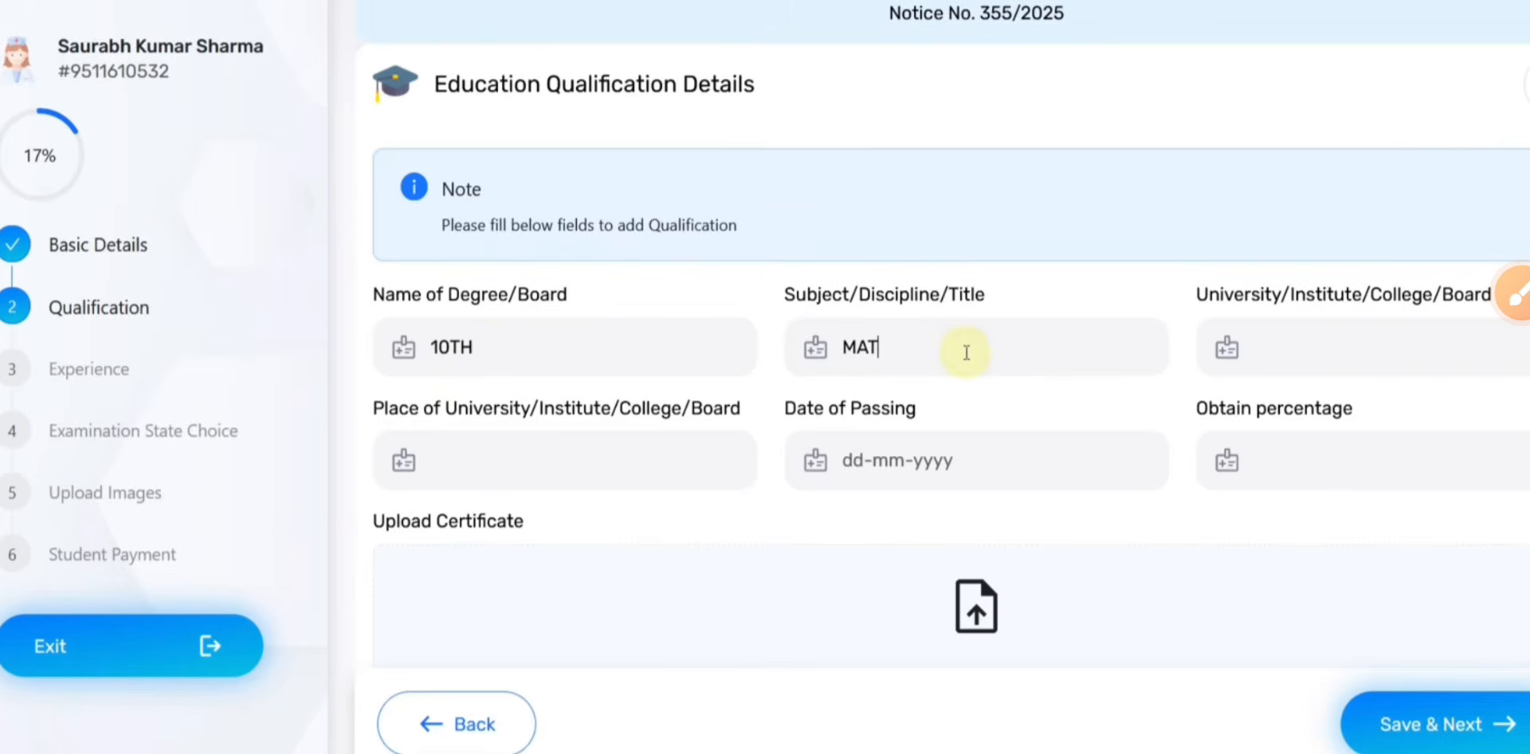
text(H, ENGLISH)
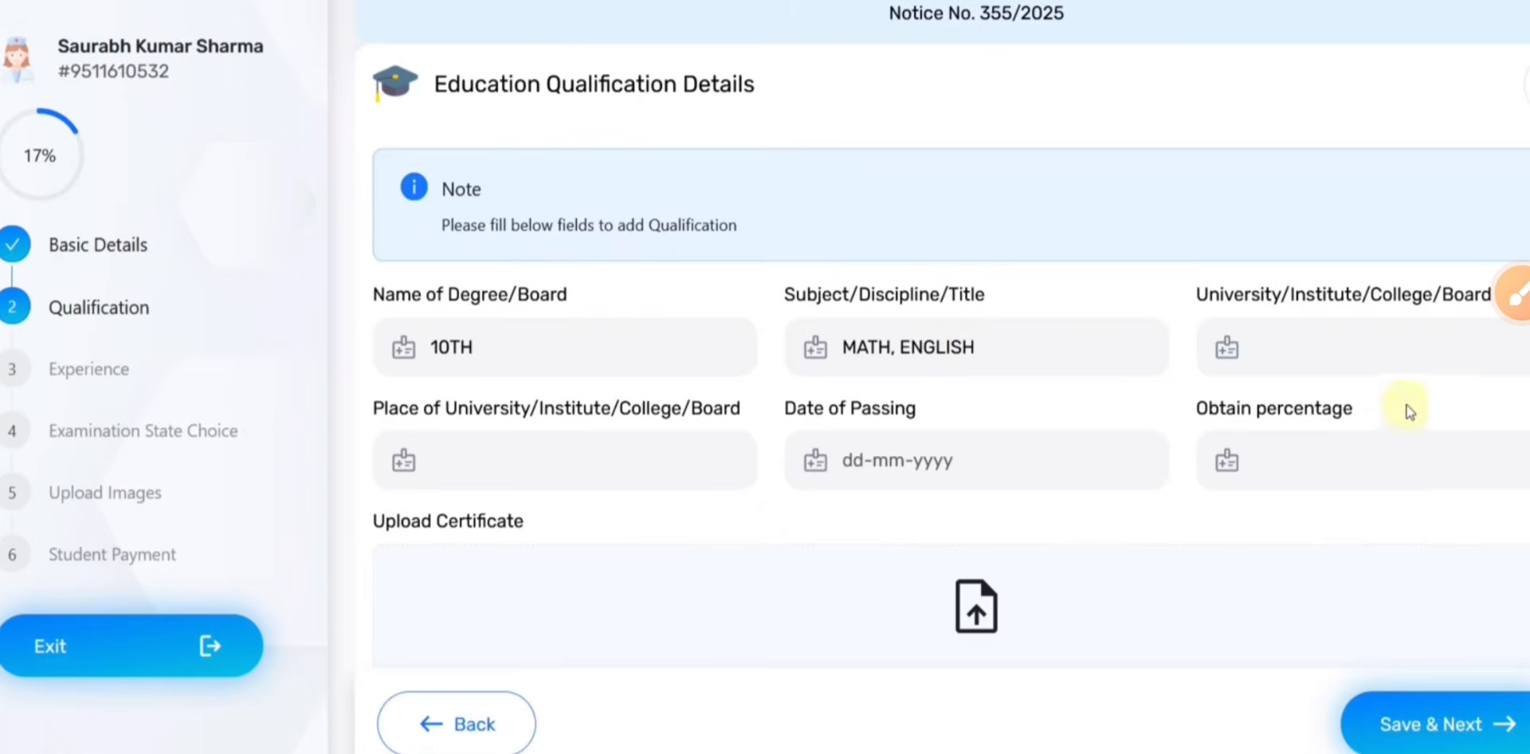
Step: Enter BSER as the board and AJMER as the board's place for the 10th qualification
click(1327, 341)
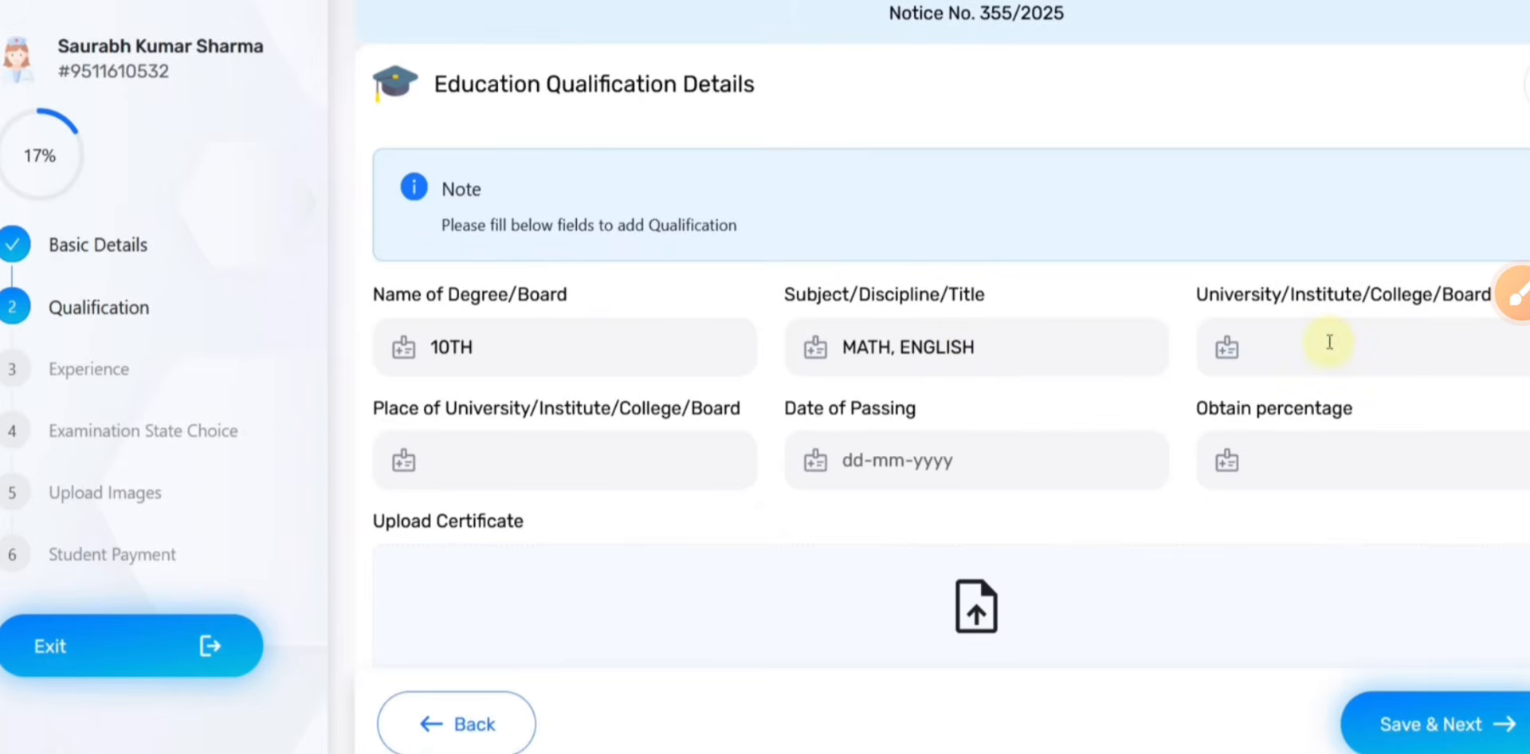
text(BSER)
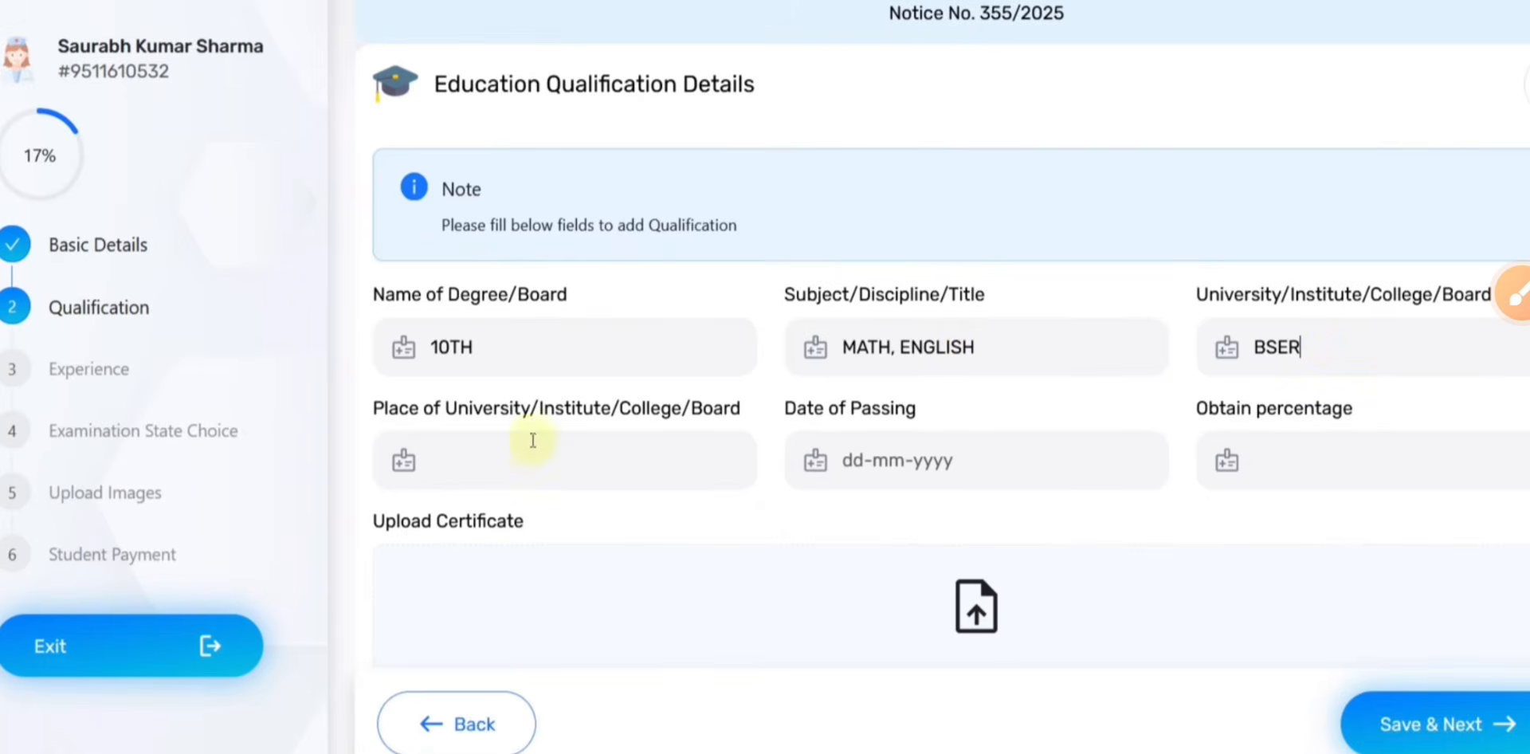
click(516, 460)
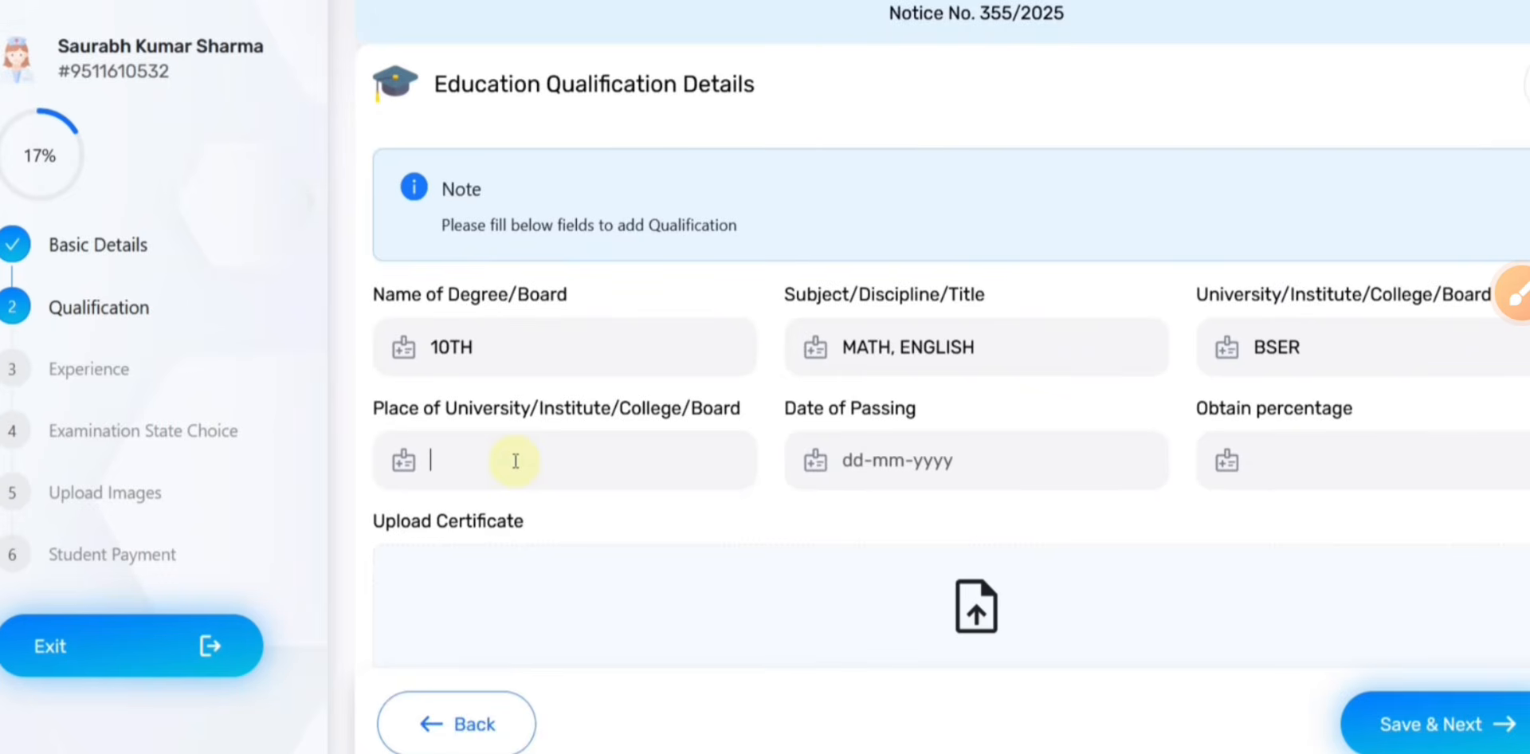
text(AJMER)
Step: Set the 10th date of passing to 13-06-2018 using the date picker
click(898, 475)
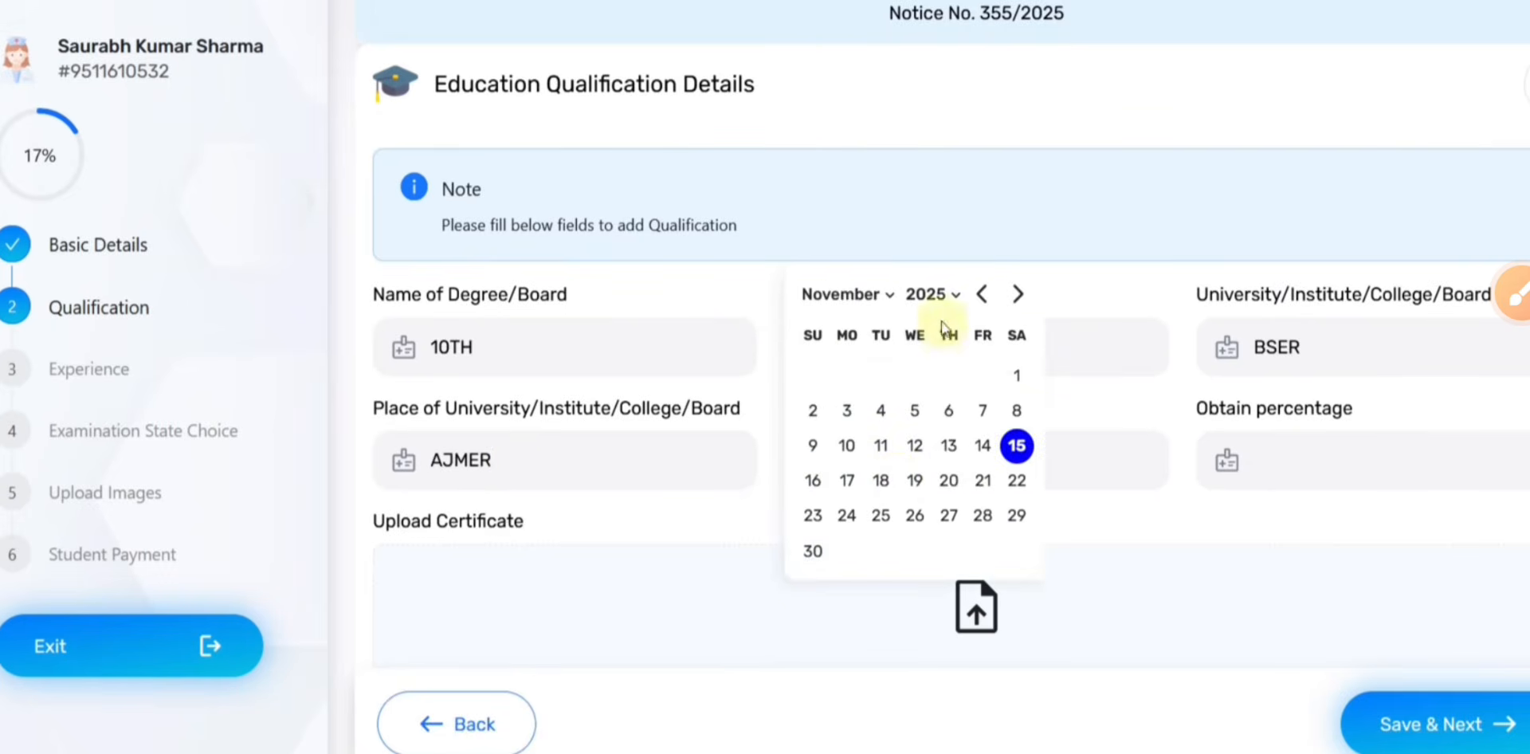
click(938, 297)
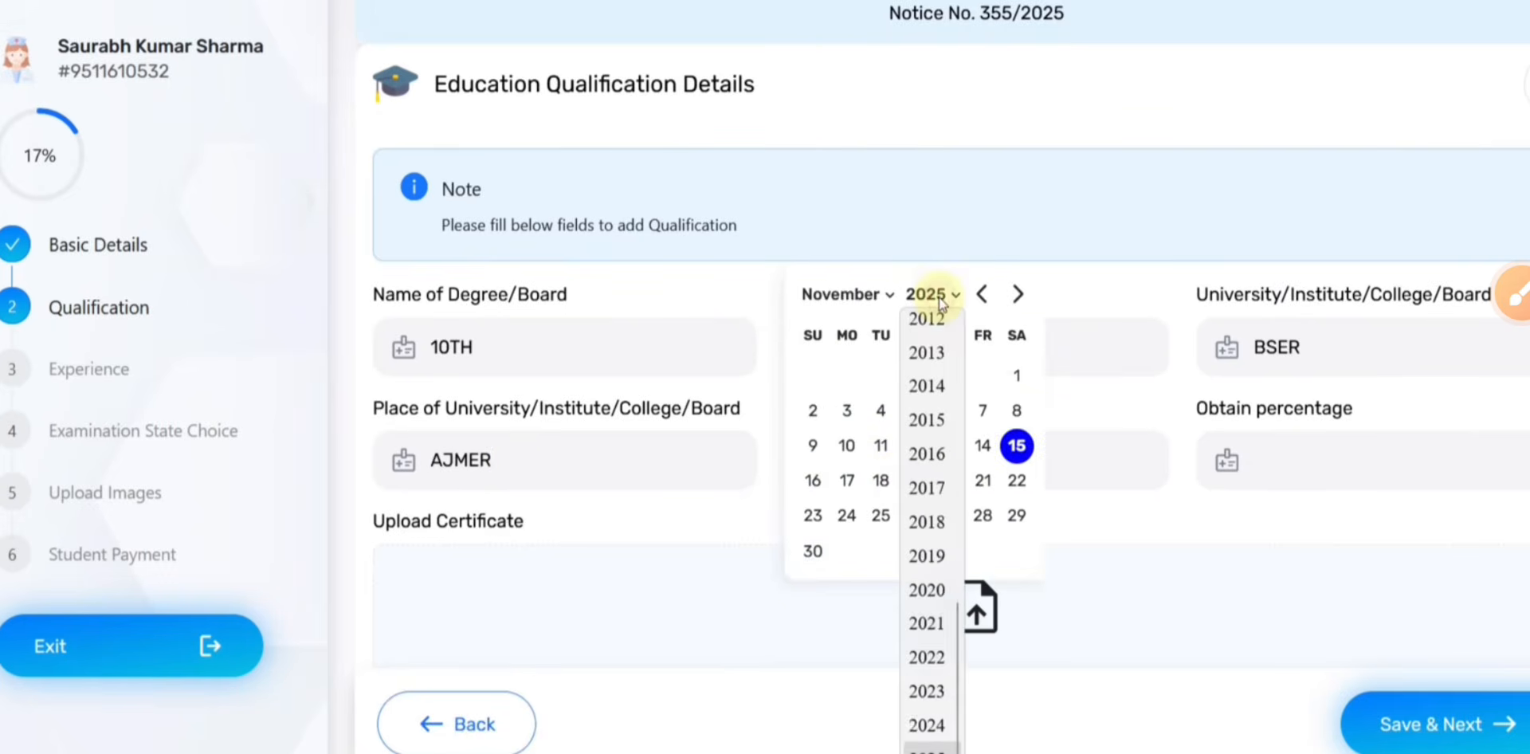
click(937, 544)
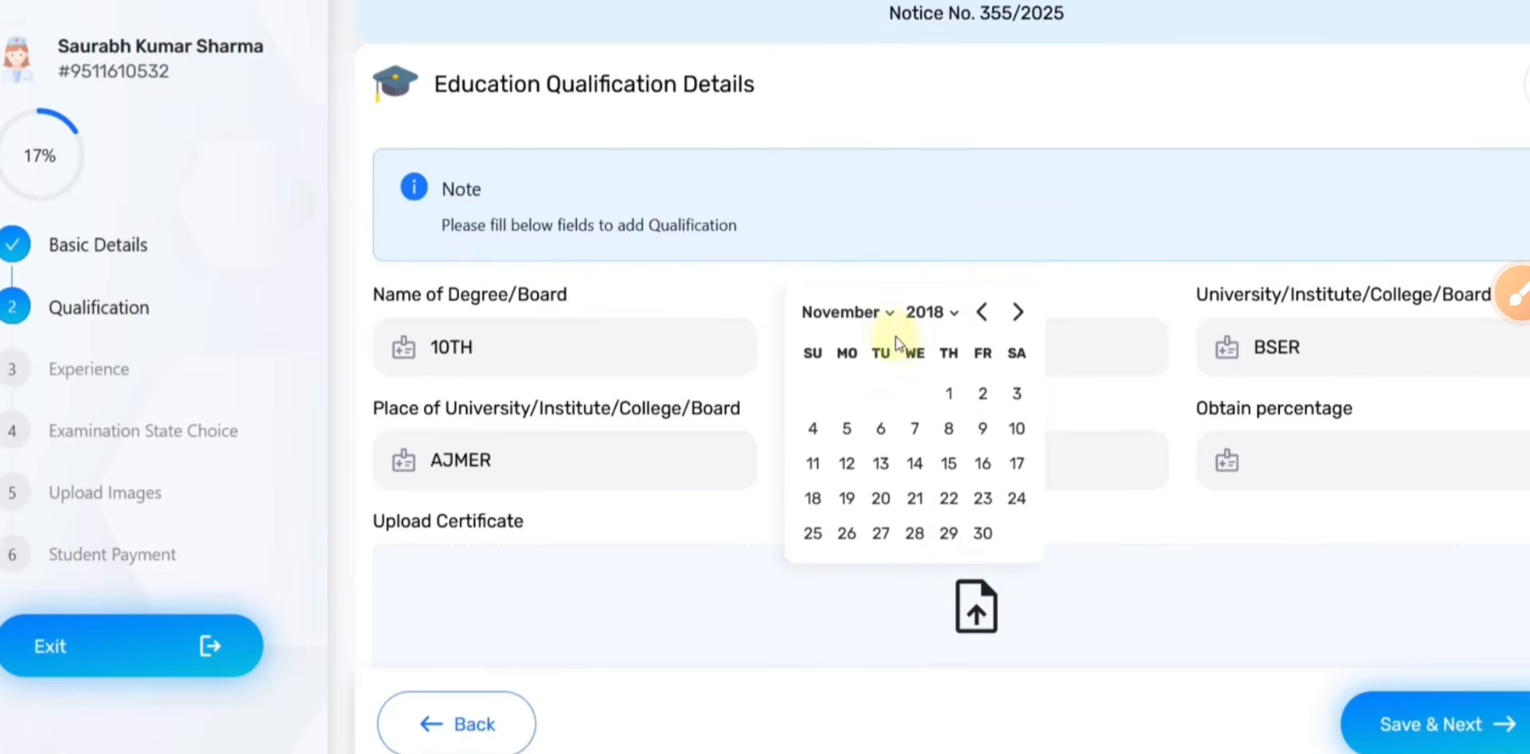
click(883, 312)
click(855, 518)
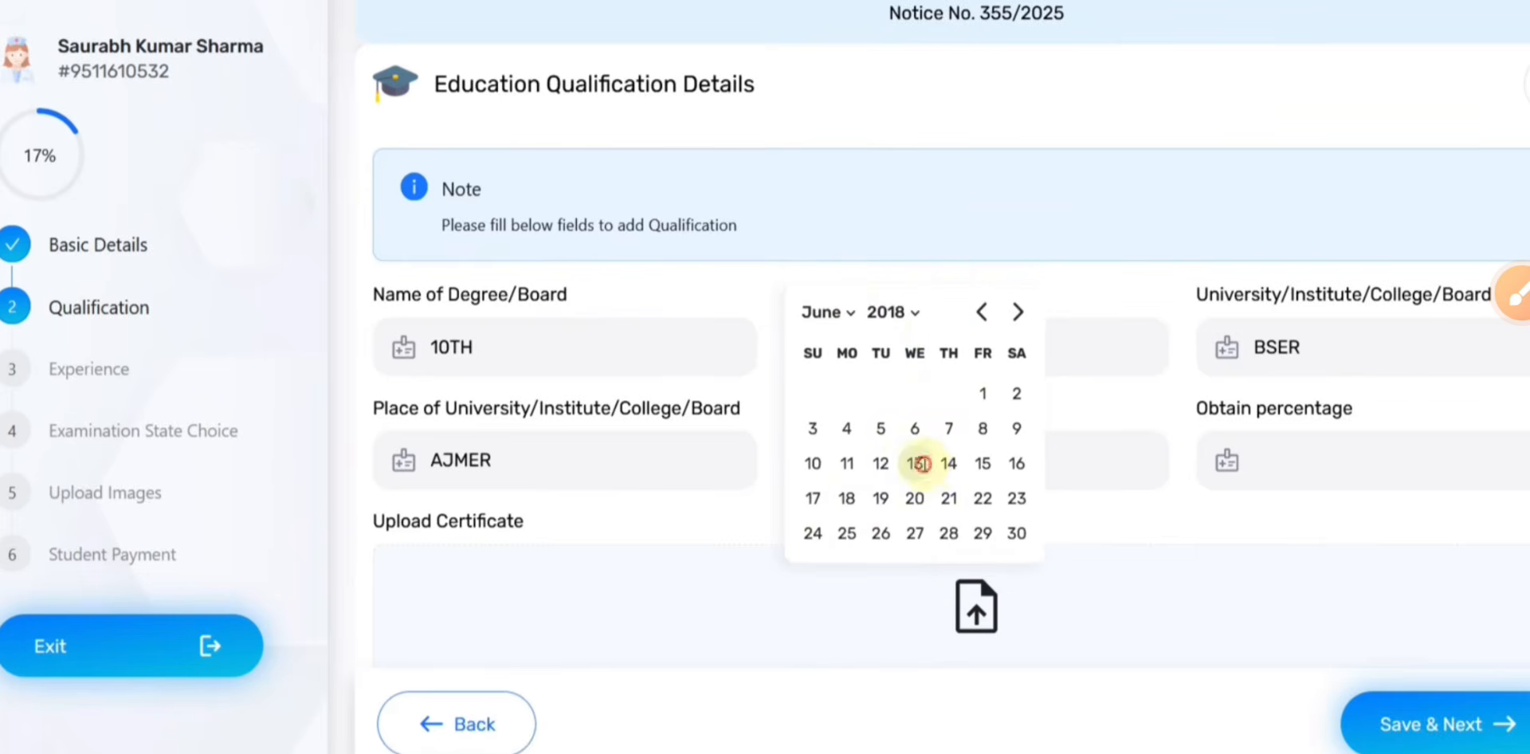
click(919, 465)
Step: Enter 76.00 as the obtained percentage for the 10th qualification
click(1278, 468)
text(7)
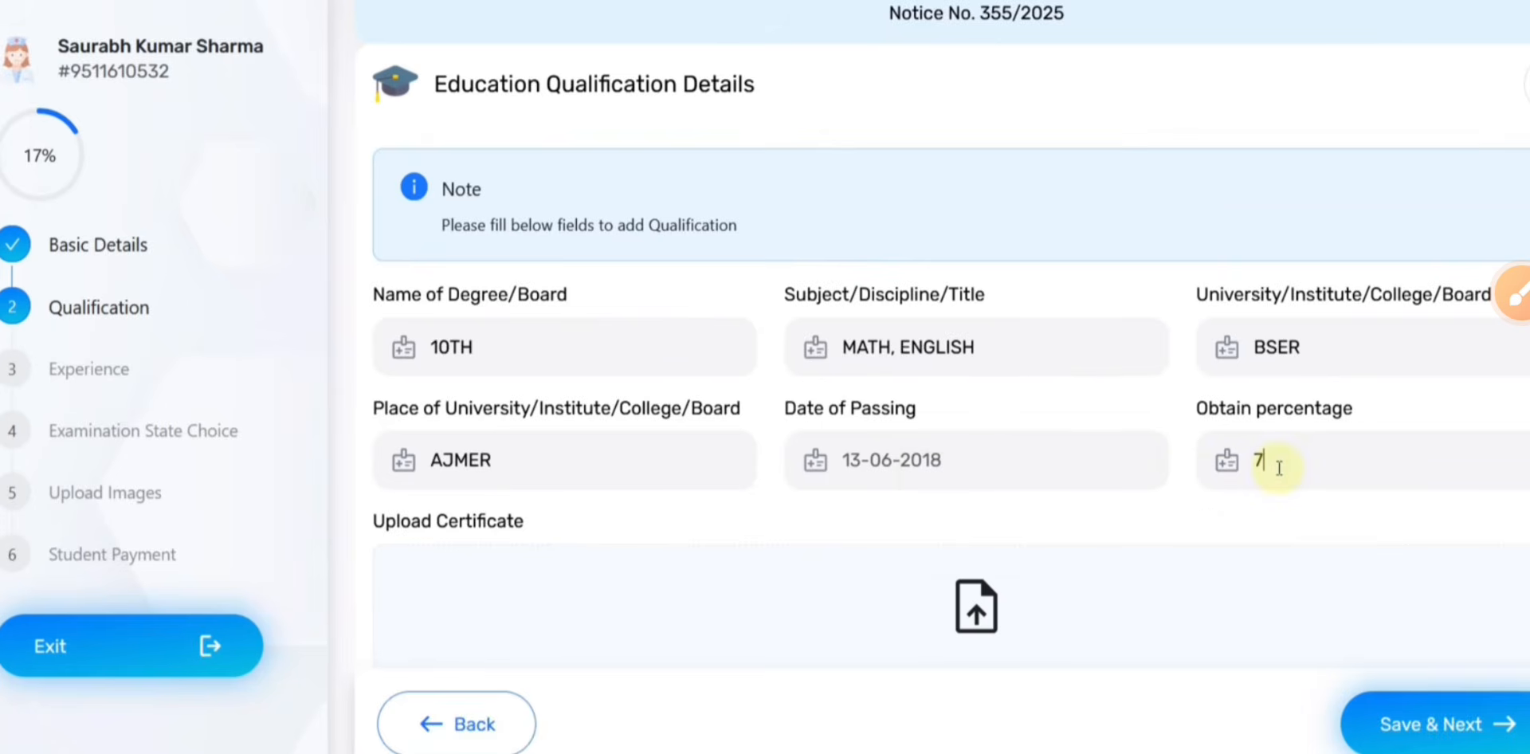
text(6.00)
Step: Upload the 10th certificate and save the qualification record
scroll(606, 488, down, 3)
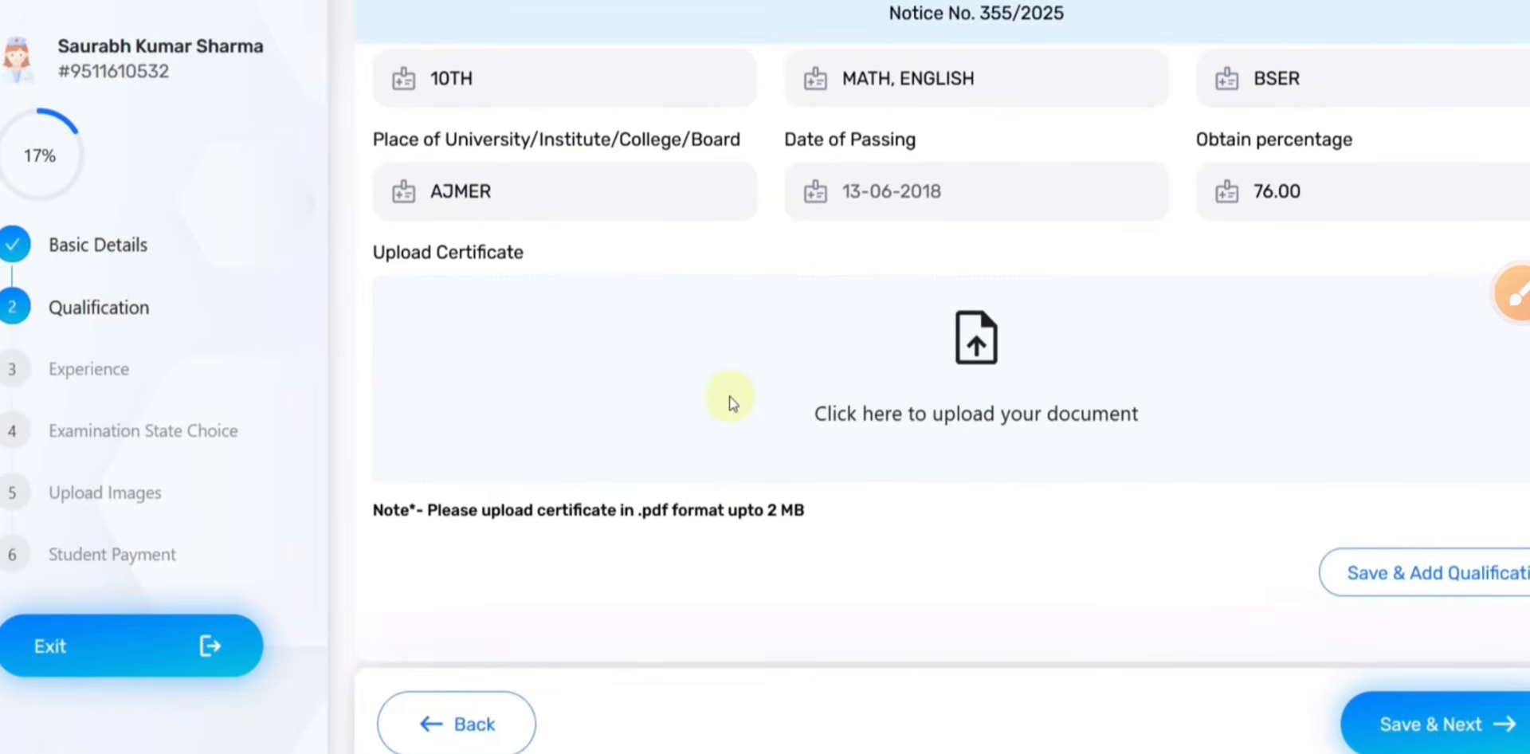
click(980, 366)
scroll(1180, 464, down, 2)
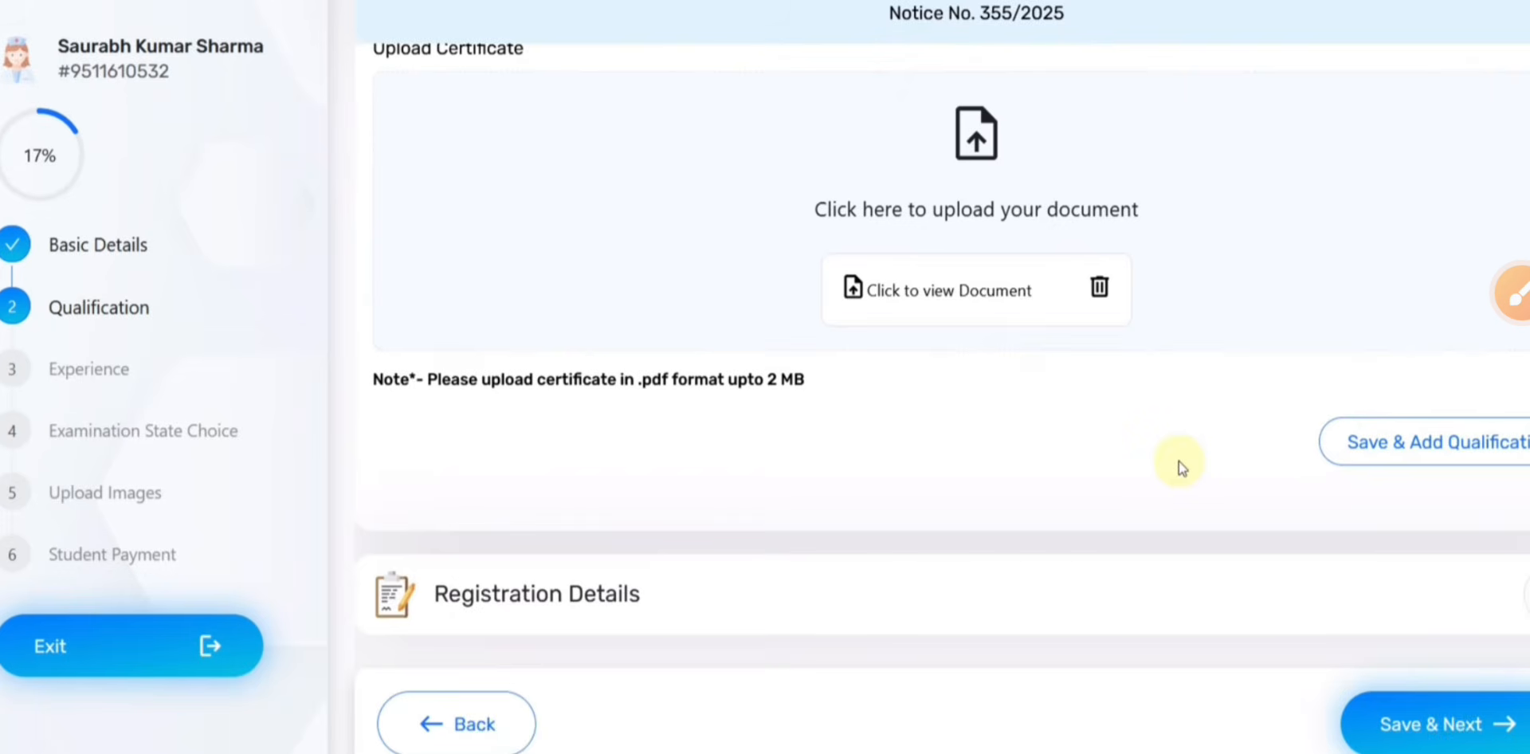
click(1391, 462)
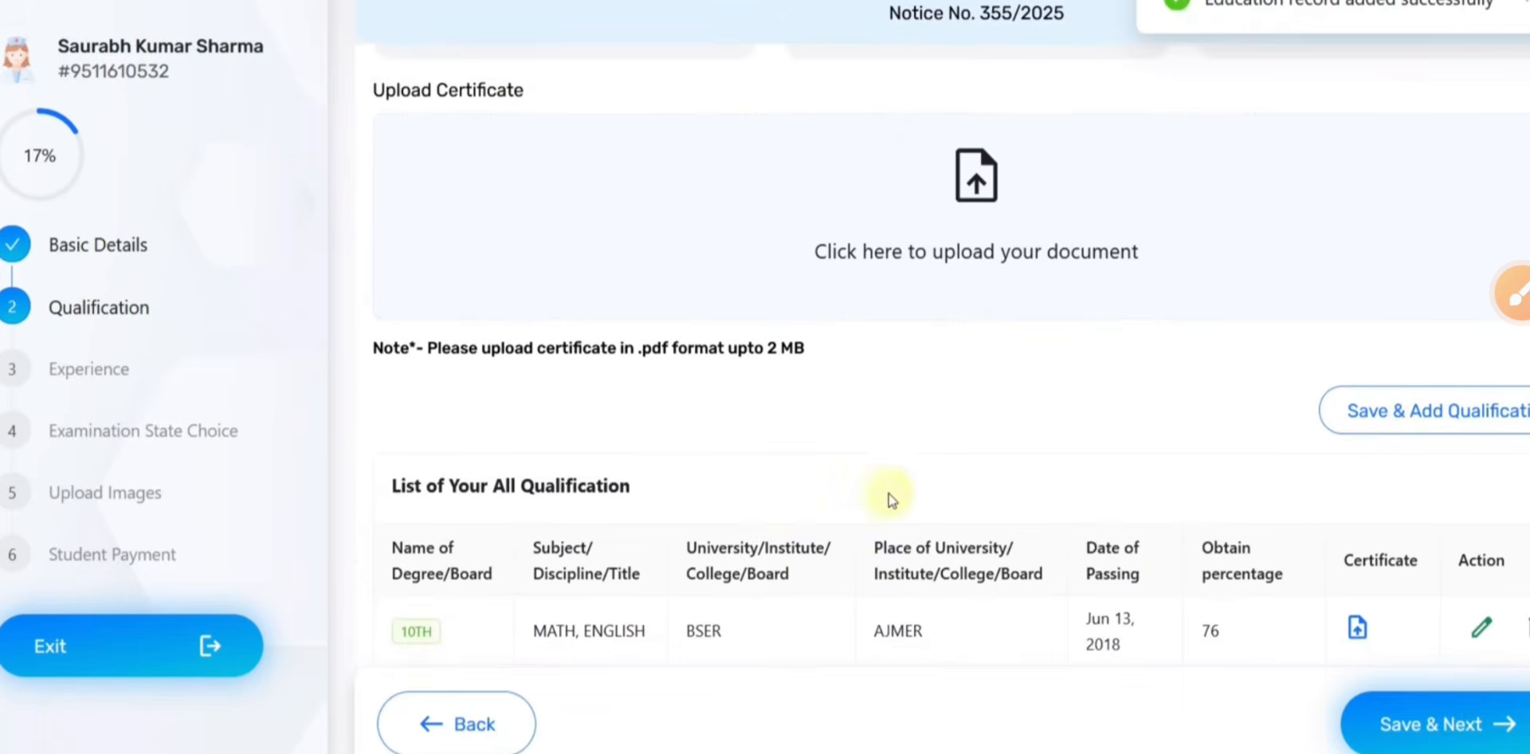
Step: Enter 12TH as the next degree name and MATH, PHYSICS as its subjects
scroll(652, 513, up, 3)
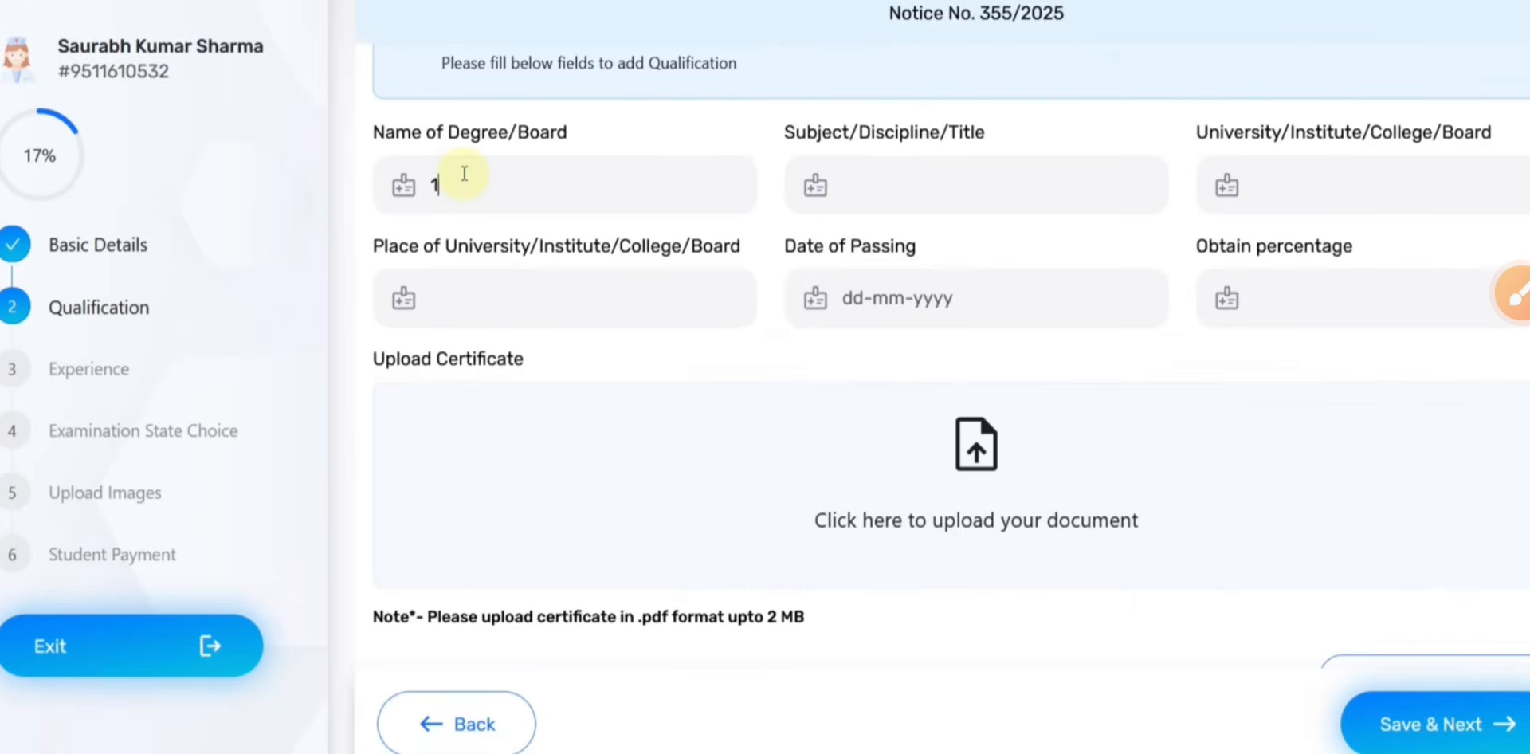
text(2TH)
click(887, 183)
text(MATH, PHYS)
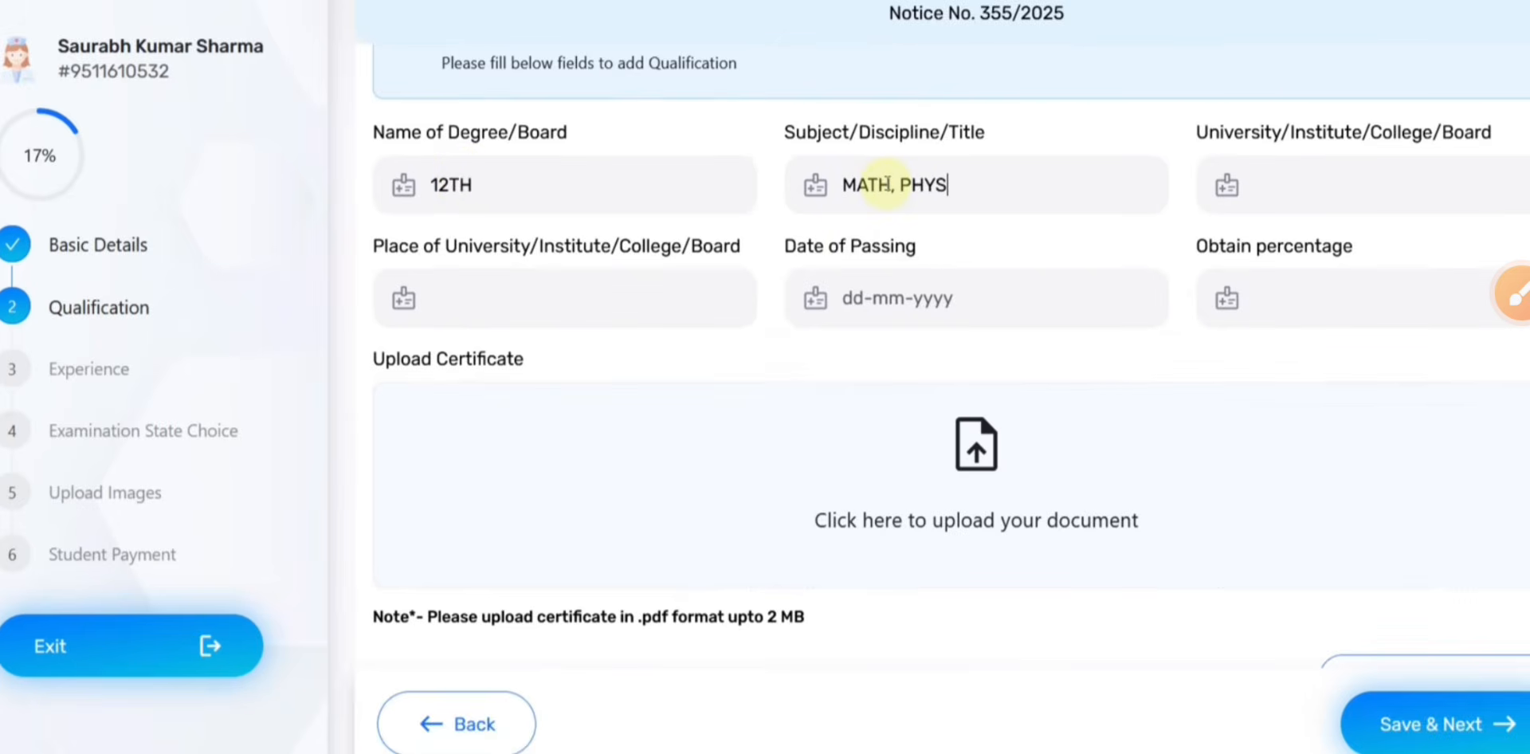
text(ICS)
Step: Enter BSER as the board and AJMER as the board's place for the 12th qualification
click(1390, 198)
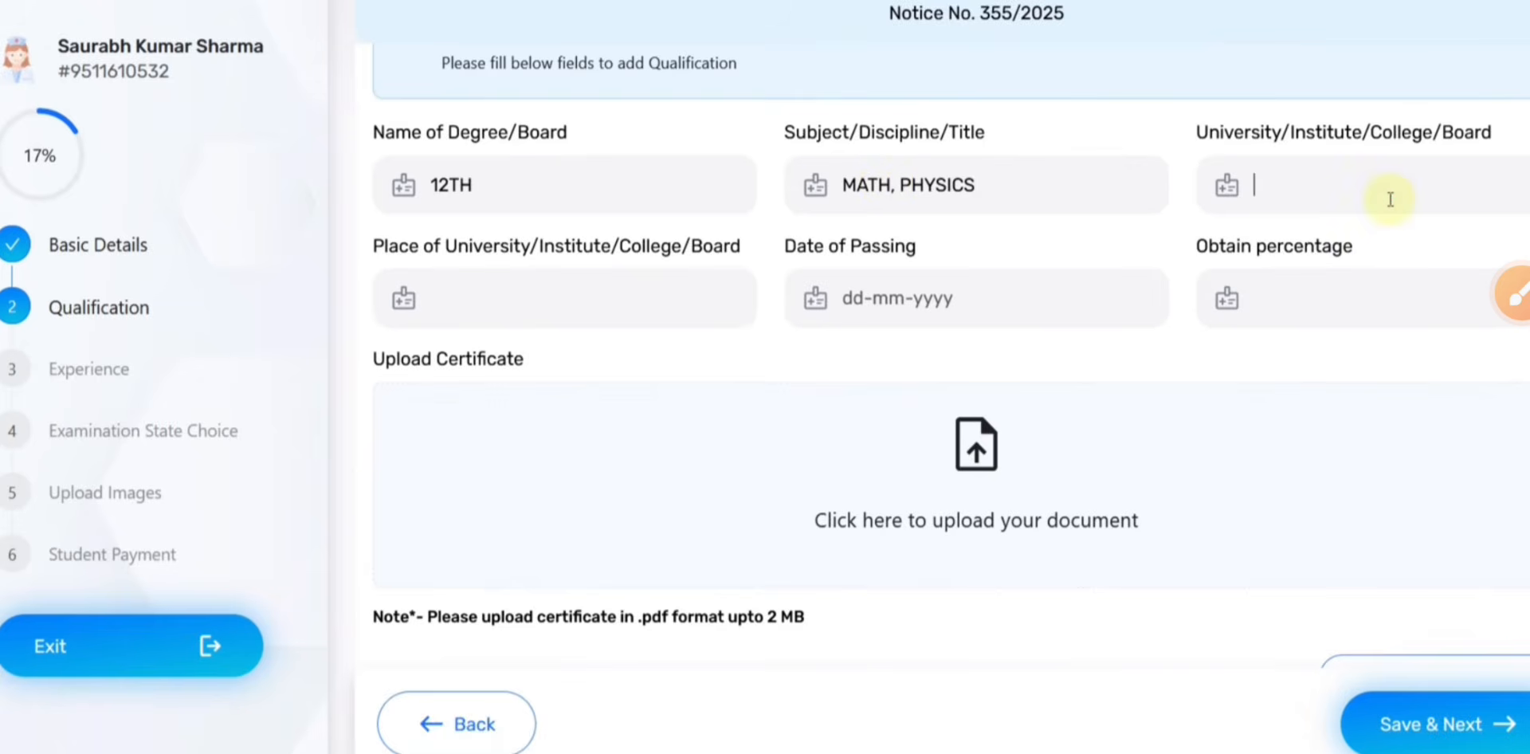
text(BSER)
key(Tab)
text(AJMER)
key(Tab)
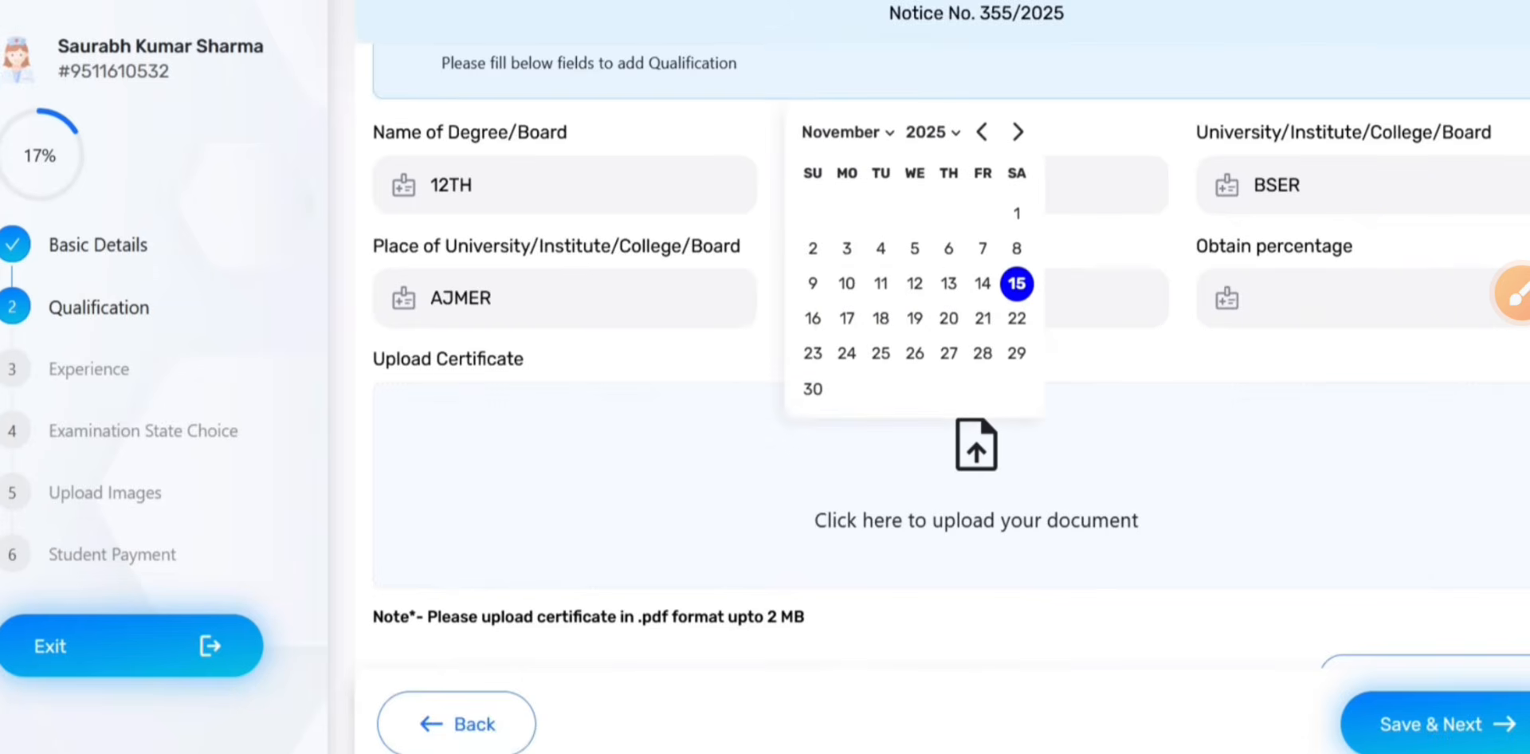
Step: Set the 12th date of passing to 15-07-2020 and the obtained percentage to 80.00
click(933, 131)
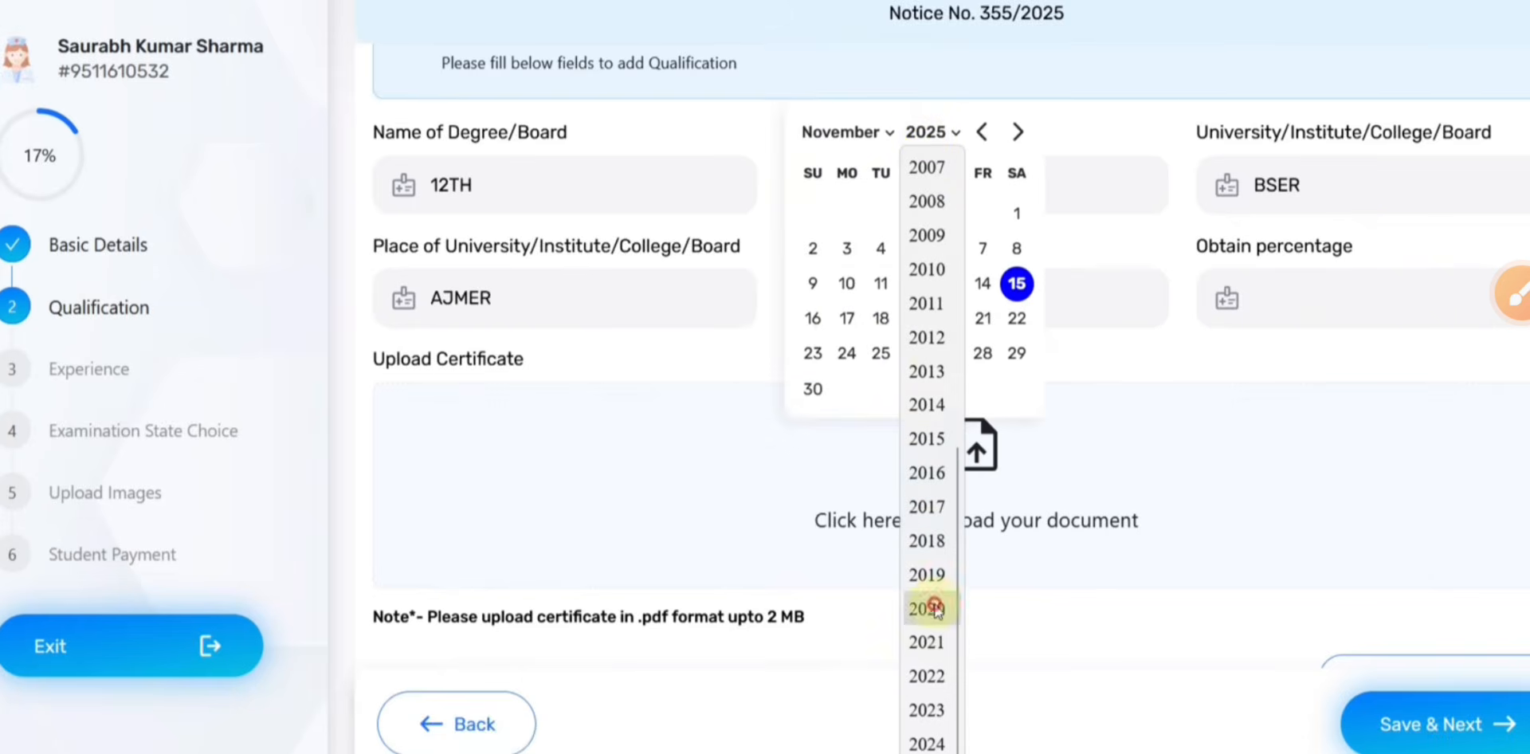
click(927, 608)
click(868, 151)
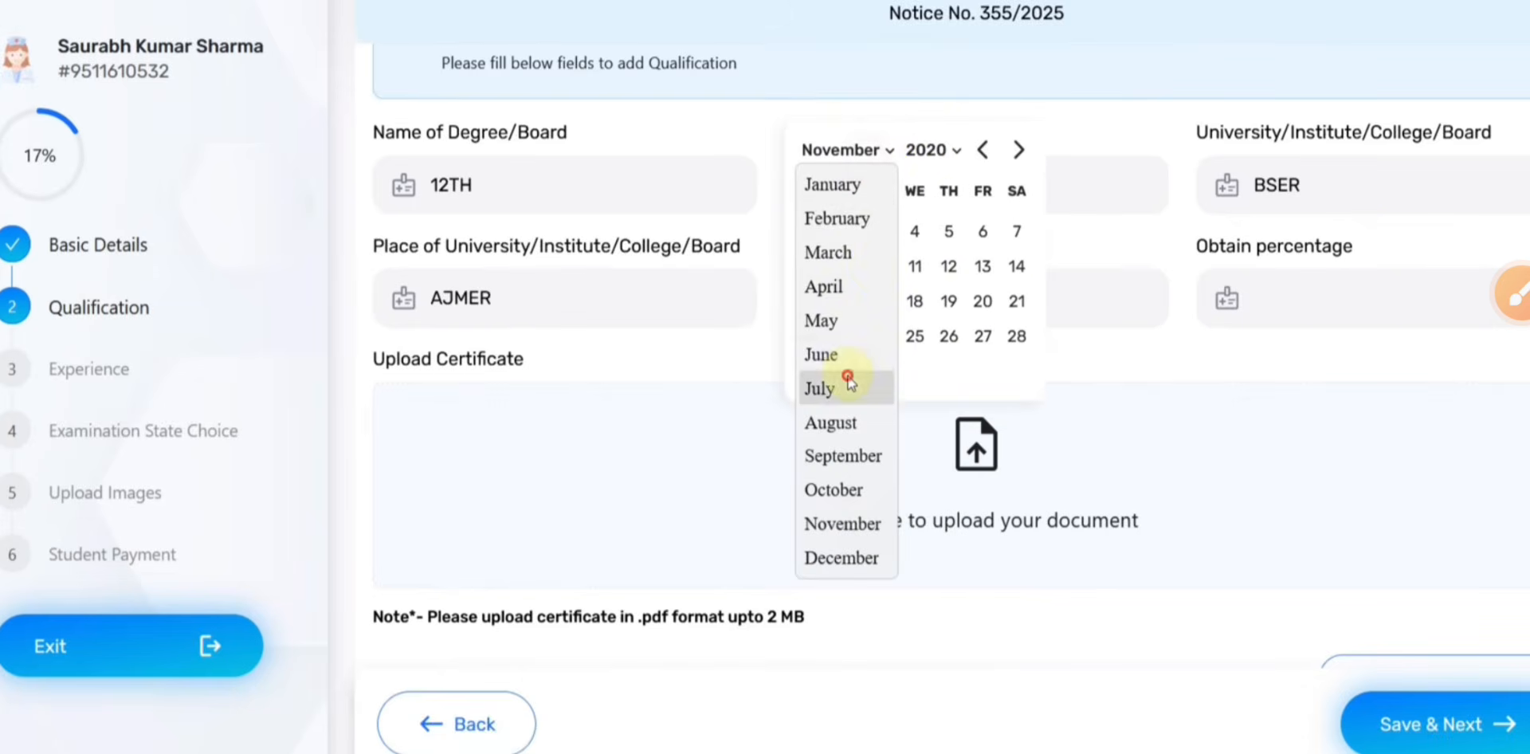
click(821, 388)
click(916, 299)
click(1306, 306)
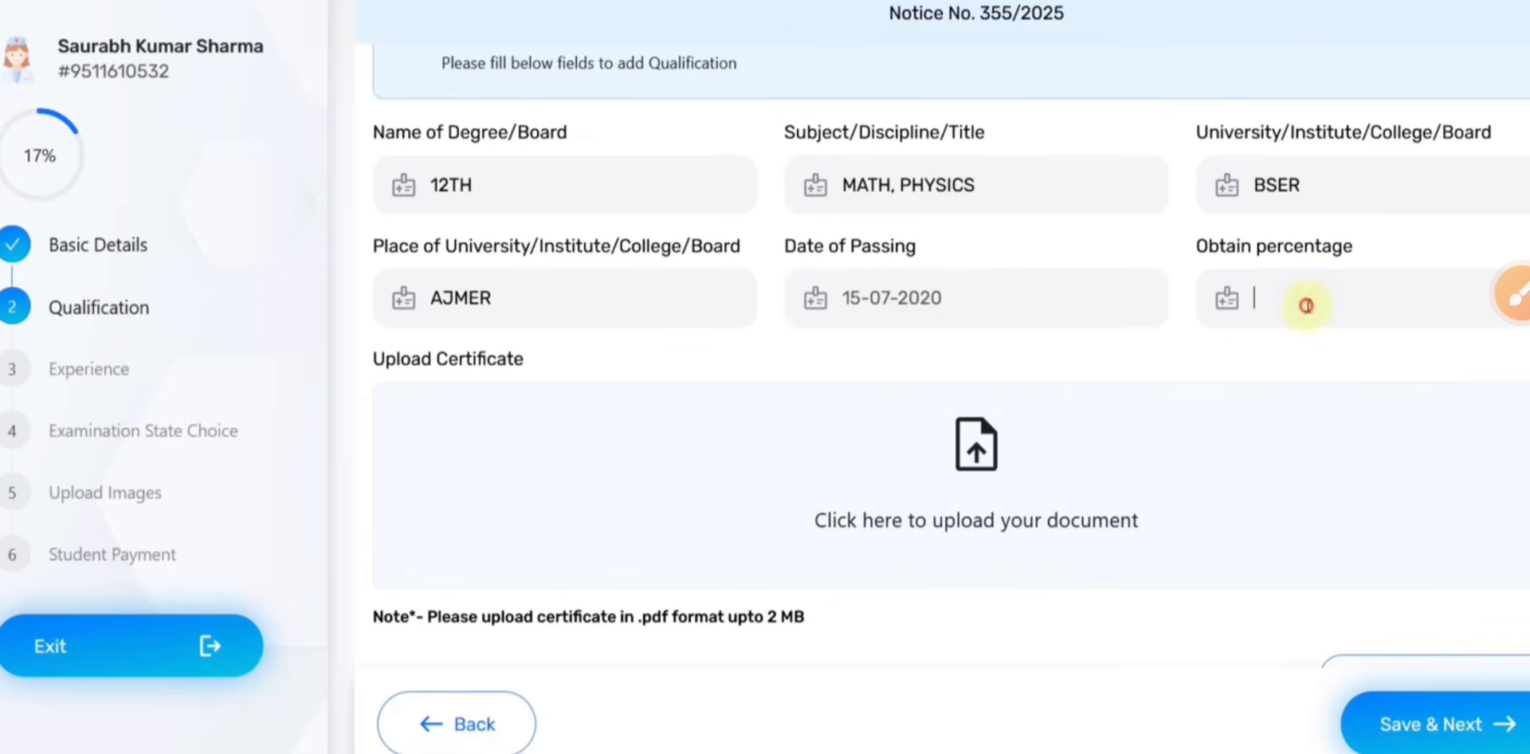
text(80.00)
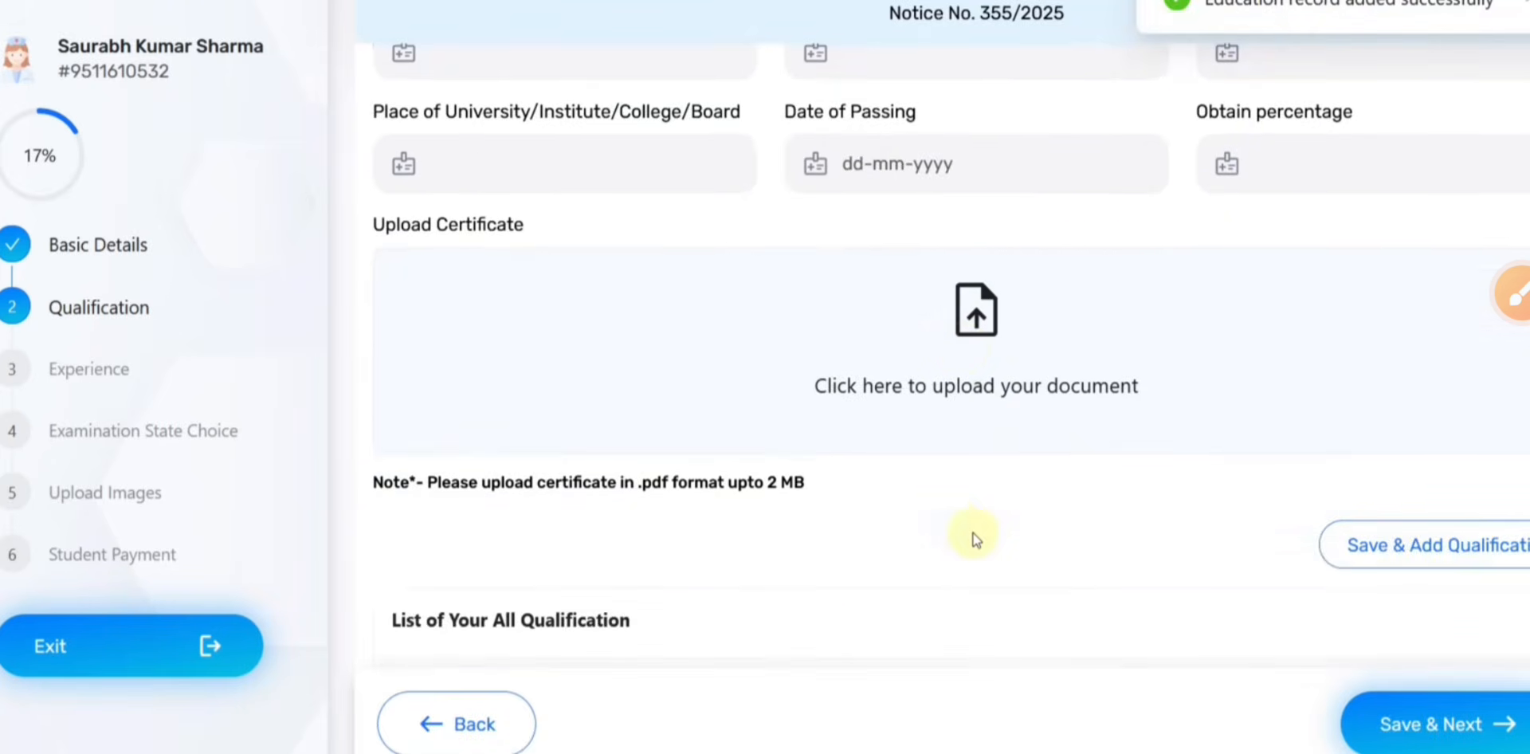
Step: Open the registration details and answer Yes to having relevant professional registration
scroll(957, 526, up, 3)
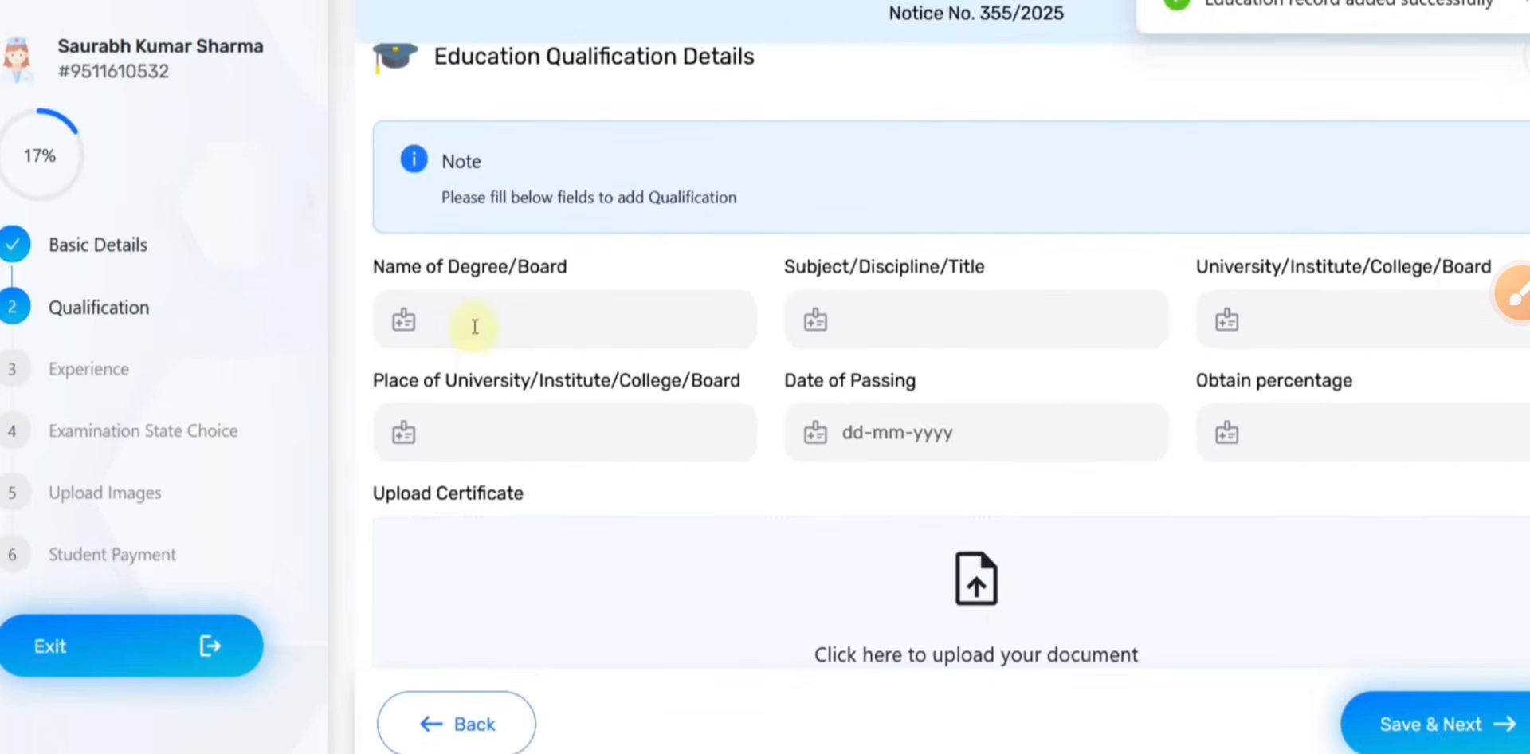
click(459, 341)
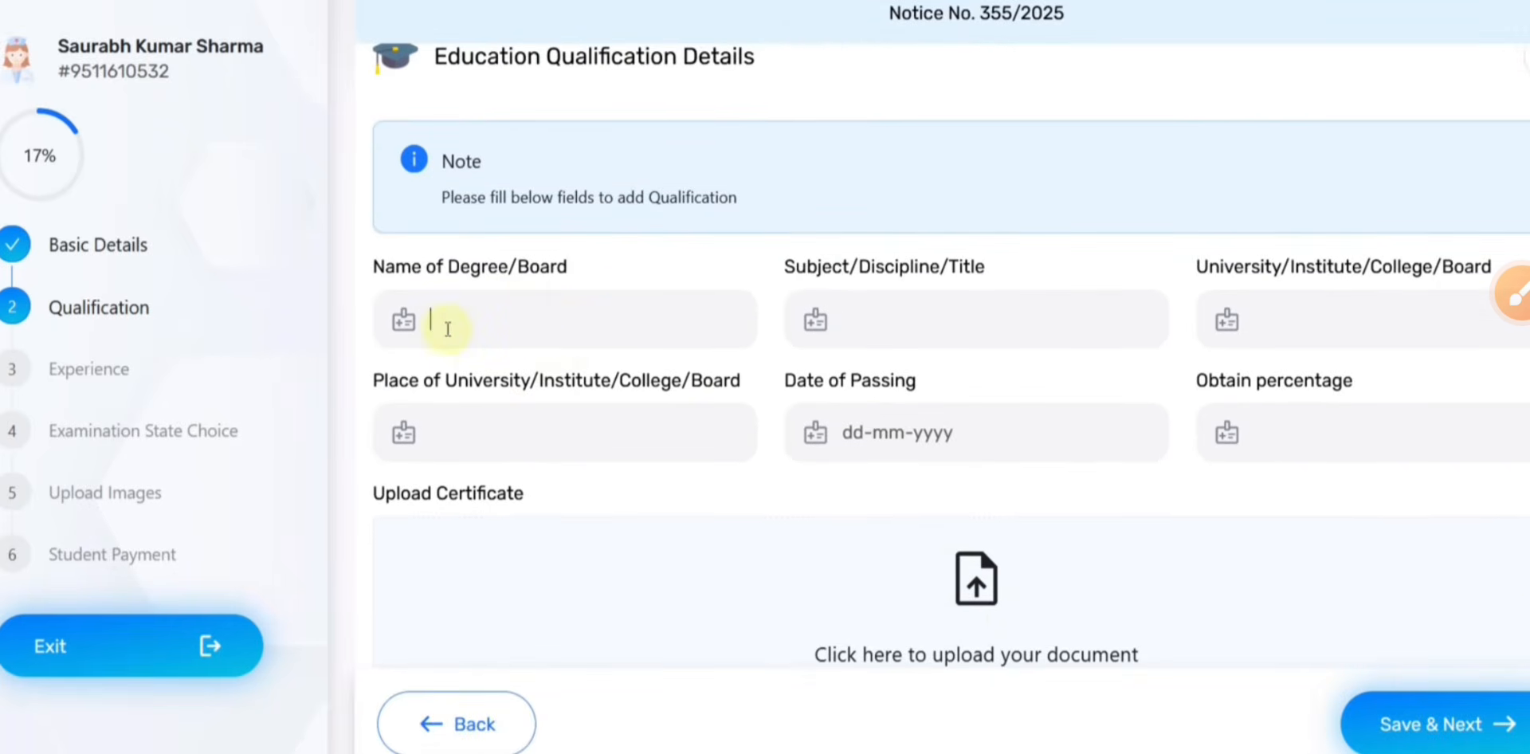
click(935, 311)
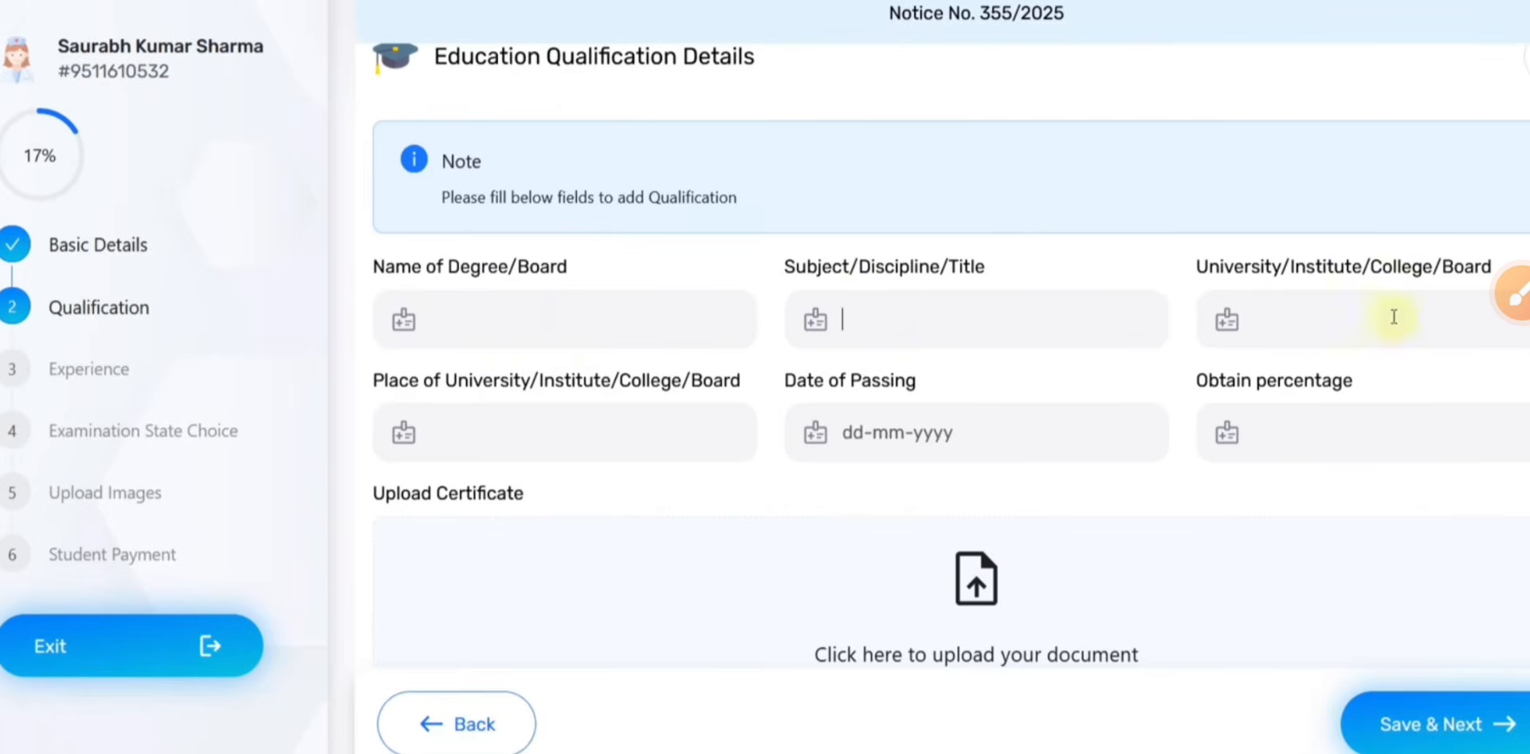
click(1335, 319)
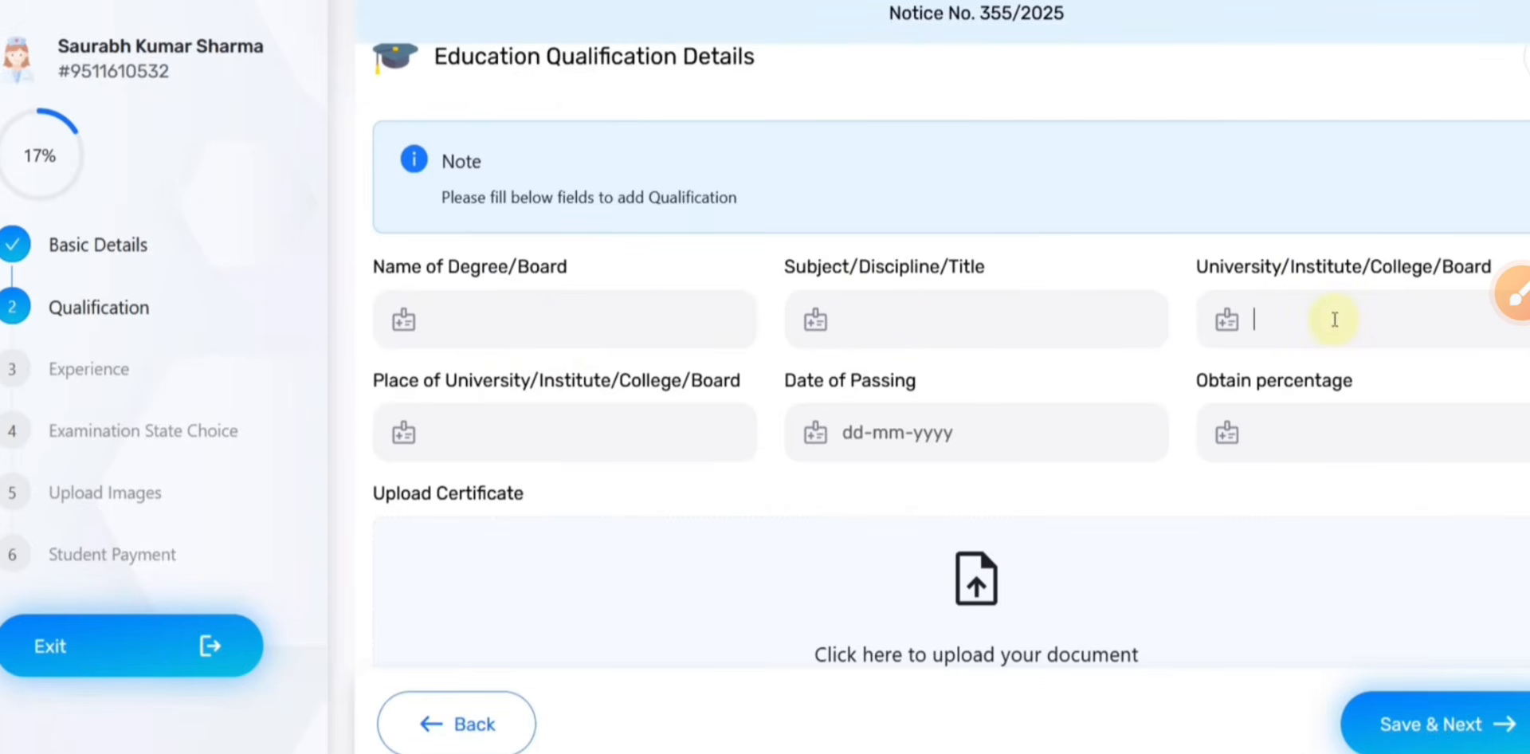
click(511, 444)
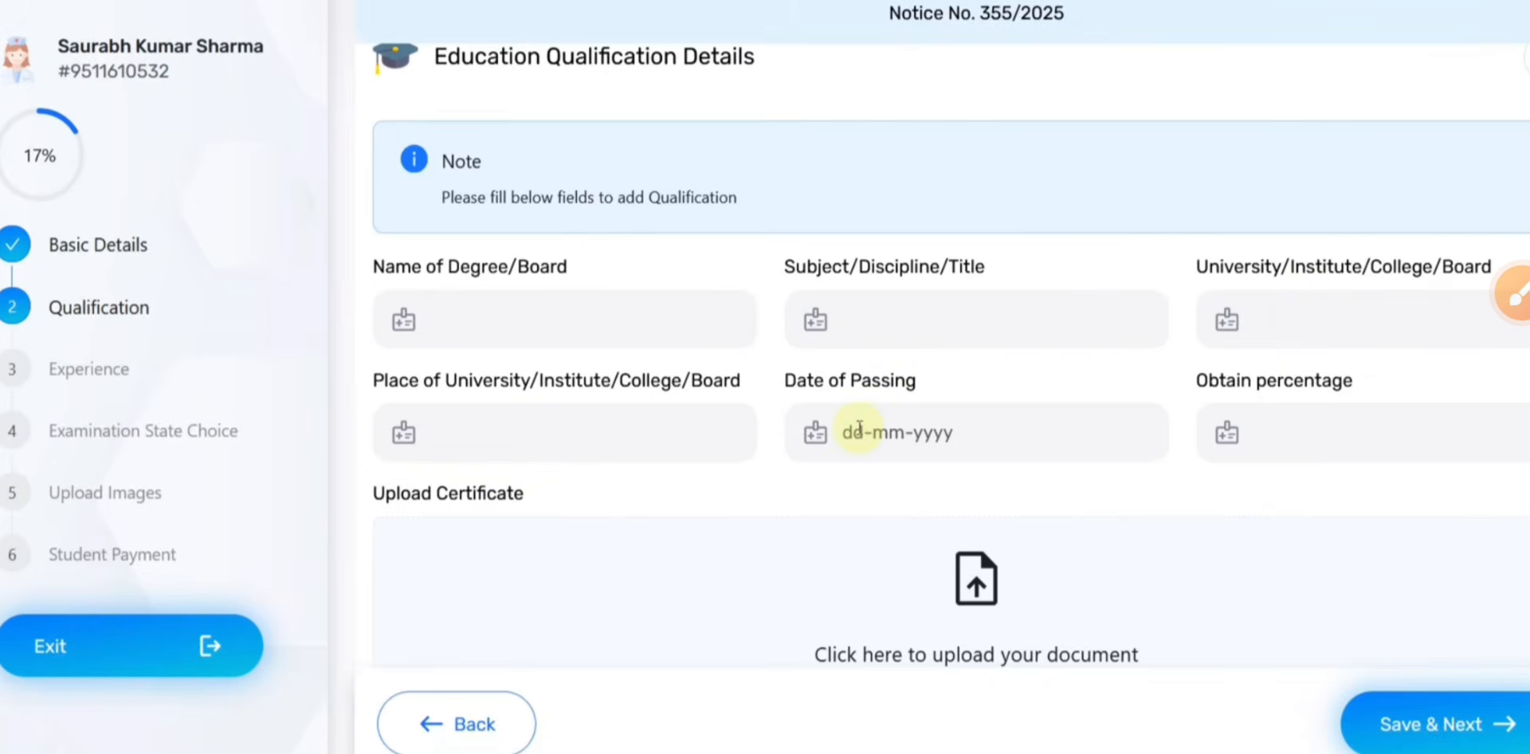
scroll(1169, 464, down, 2)
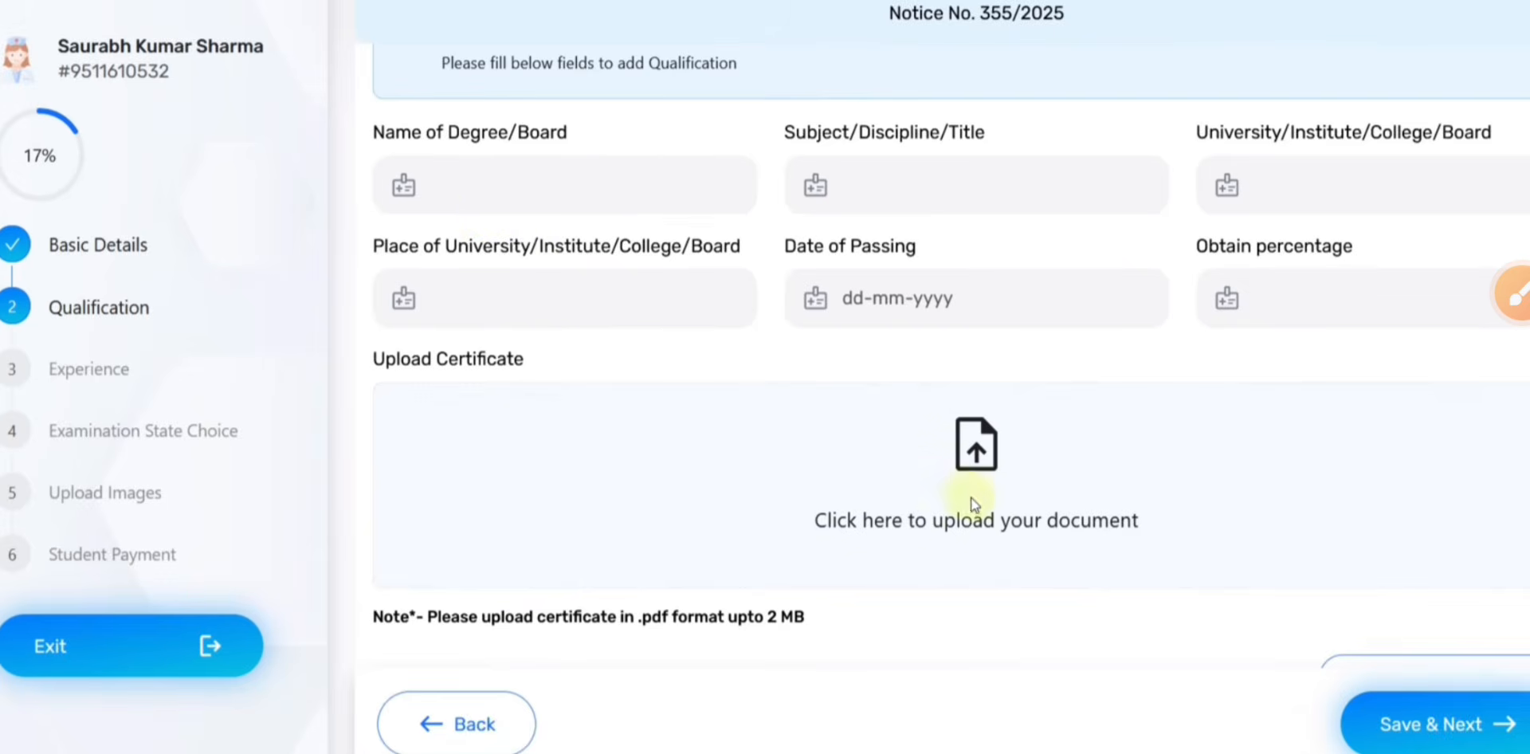
scroll(1116, 582, down, 5)
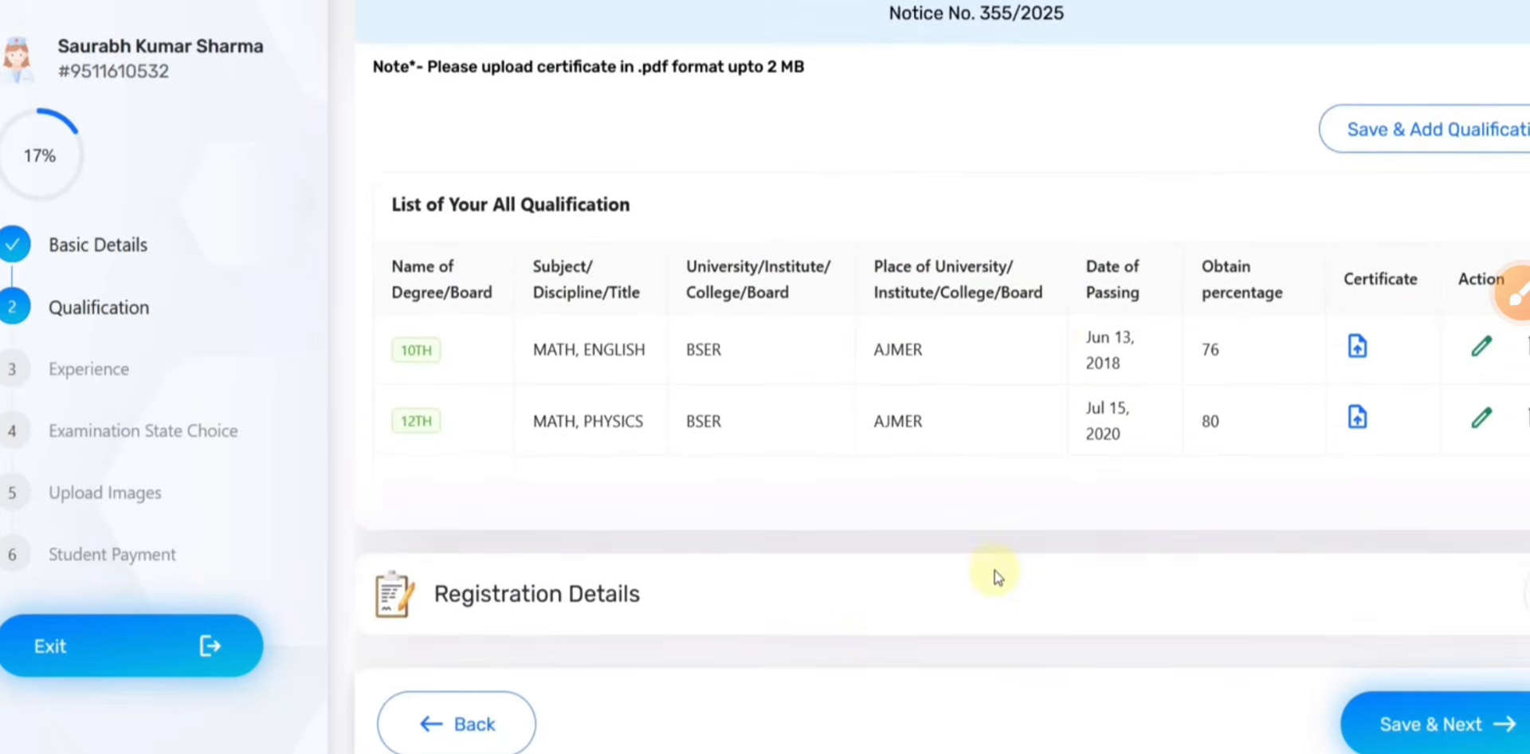
click(877, 610)
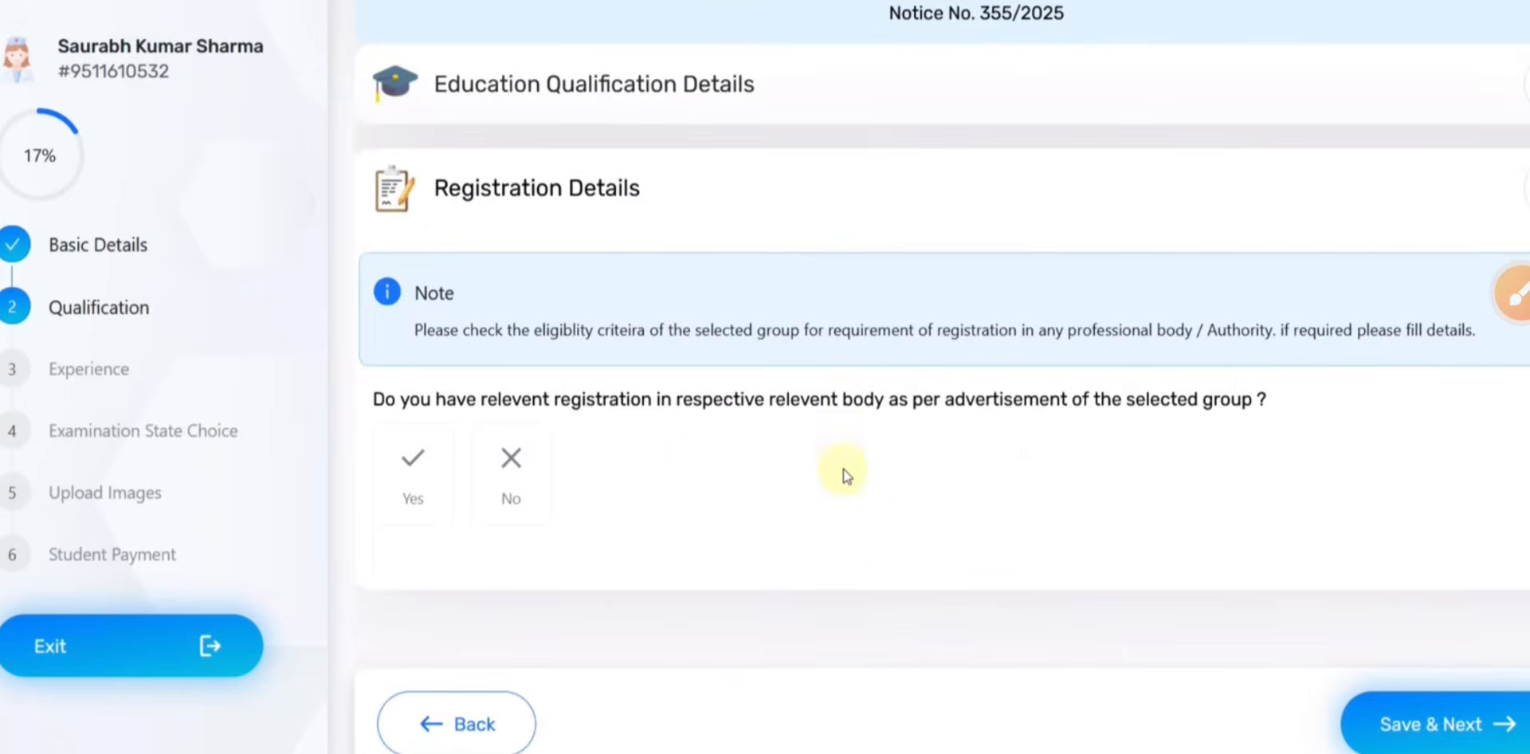
click(420, 468)
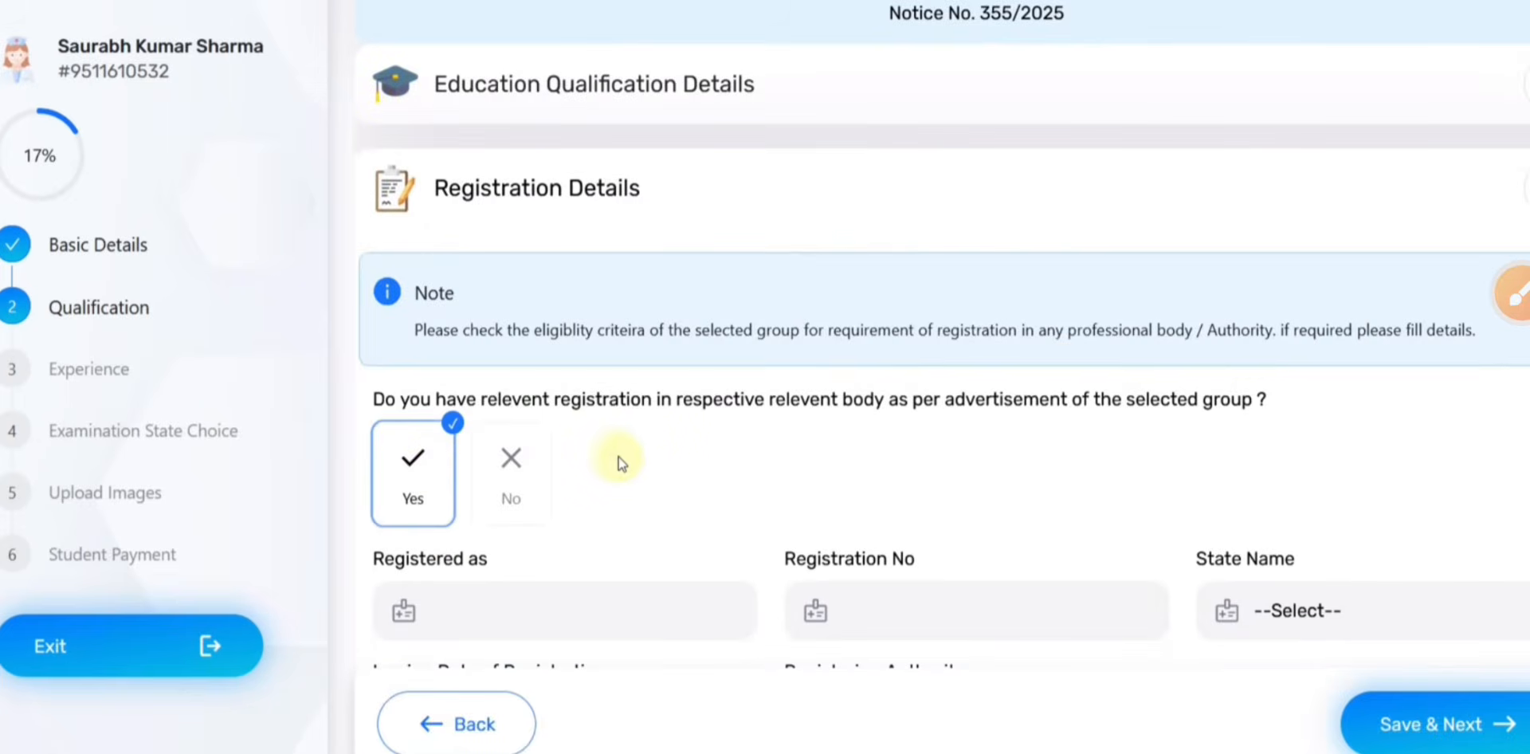
Step: Continue to the experience section and answer Yes to having the required work experience
scroll(630, 462, down, 1)
scroll(629, 461, down, 2)
click(542, 347)
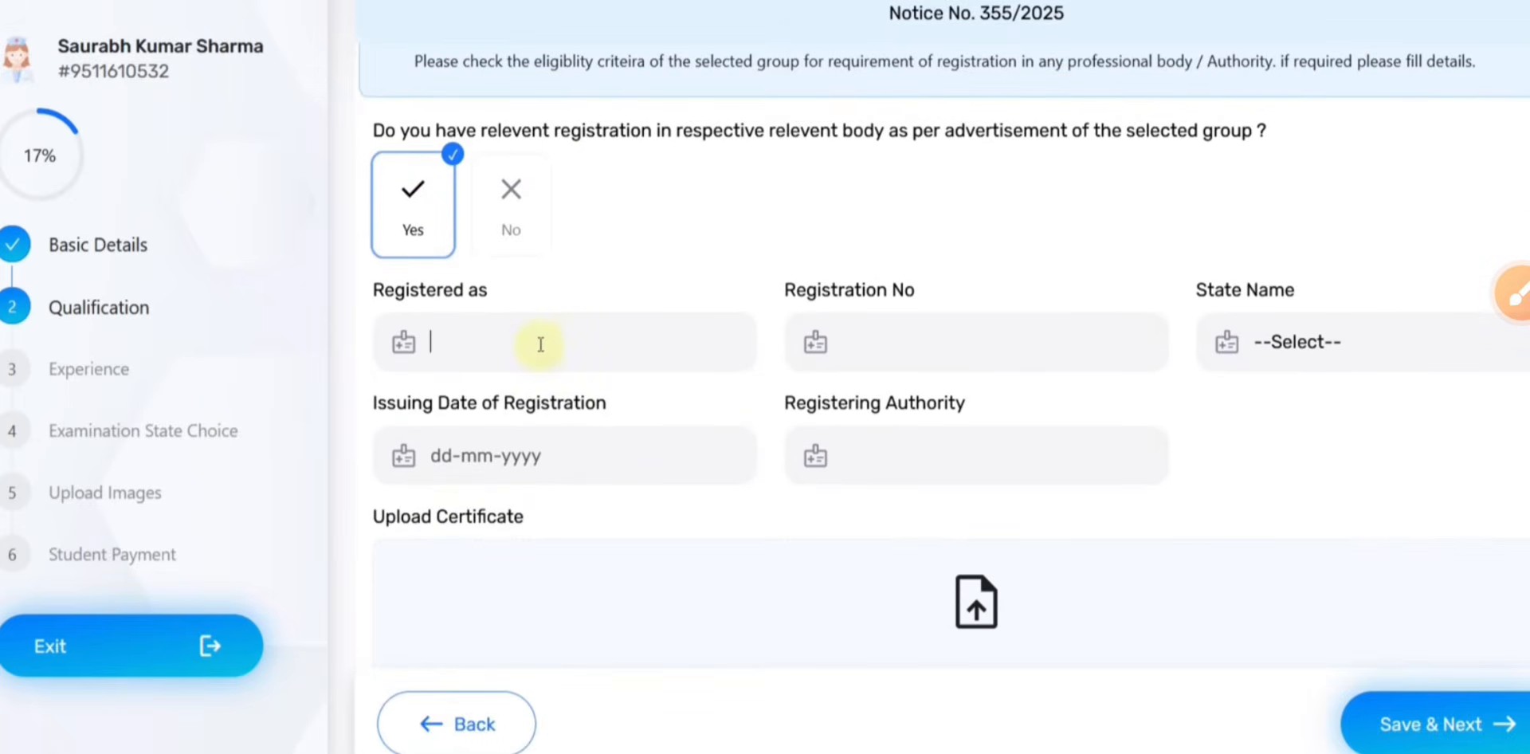
click(1347, 351)
click(662, 465)
click(1241, 482)
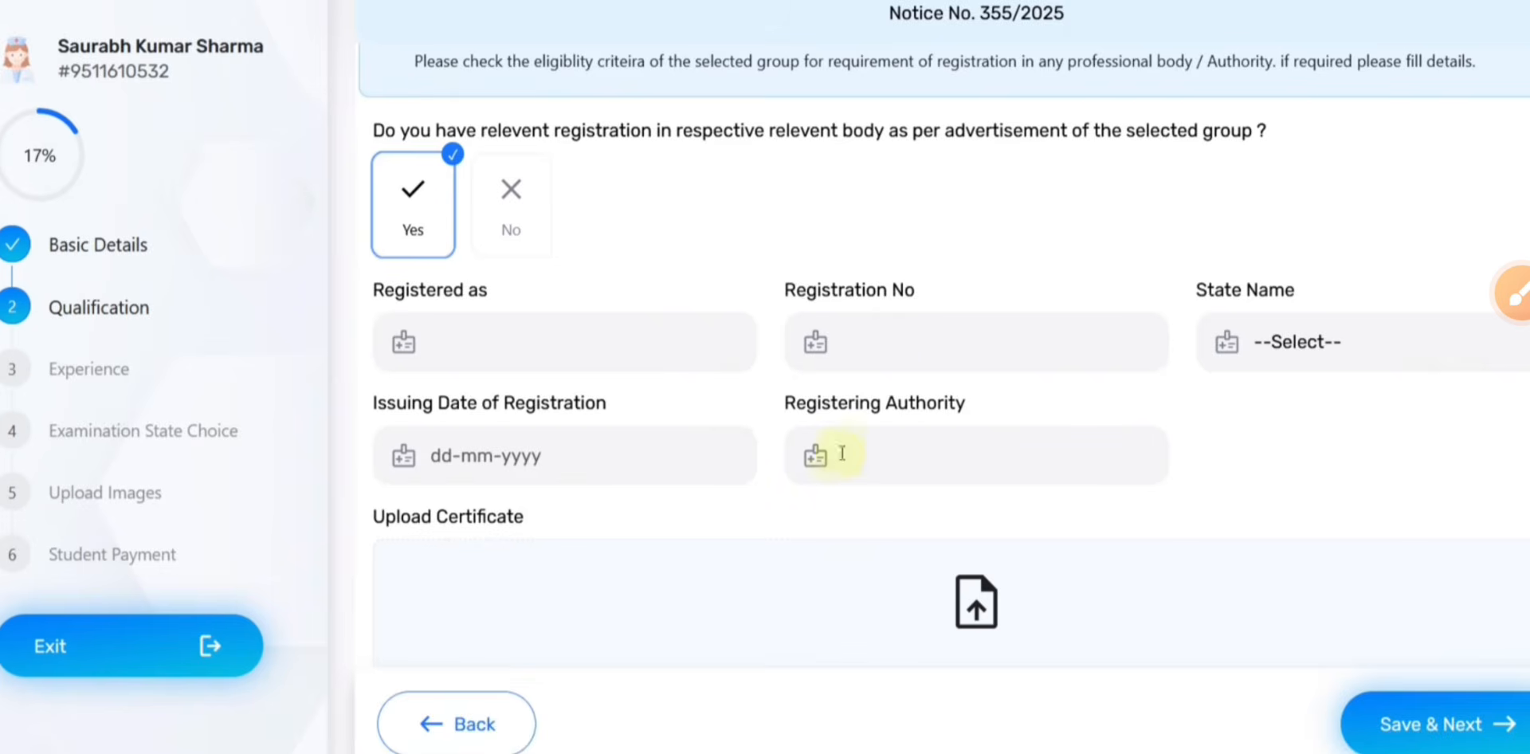
scroll(813, 453, up, 2)
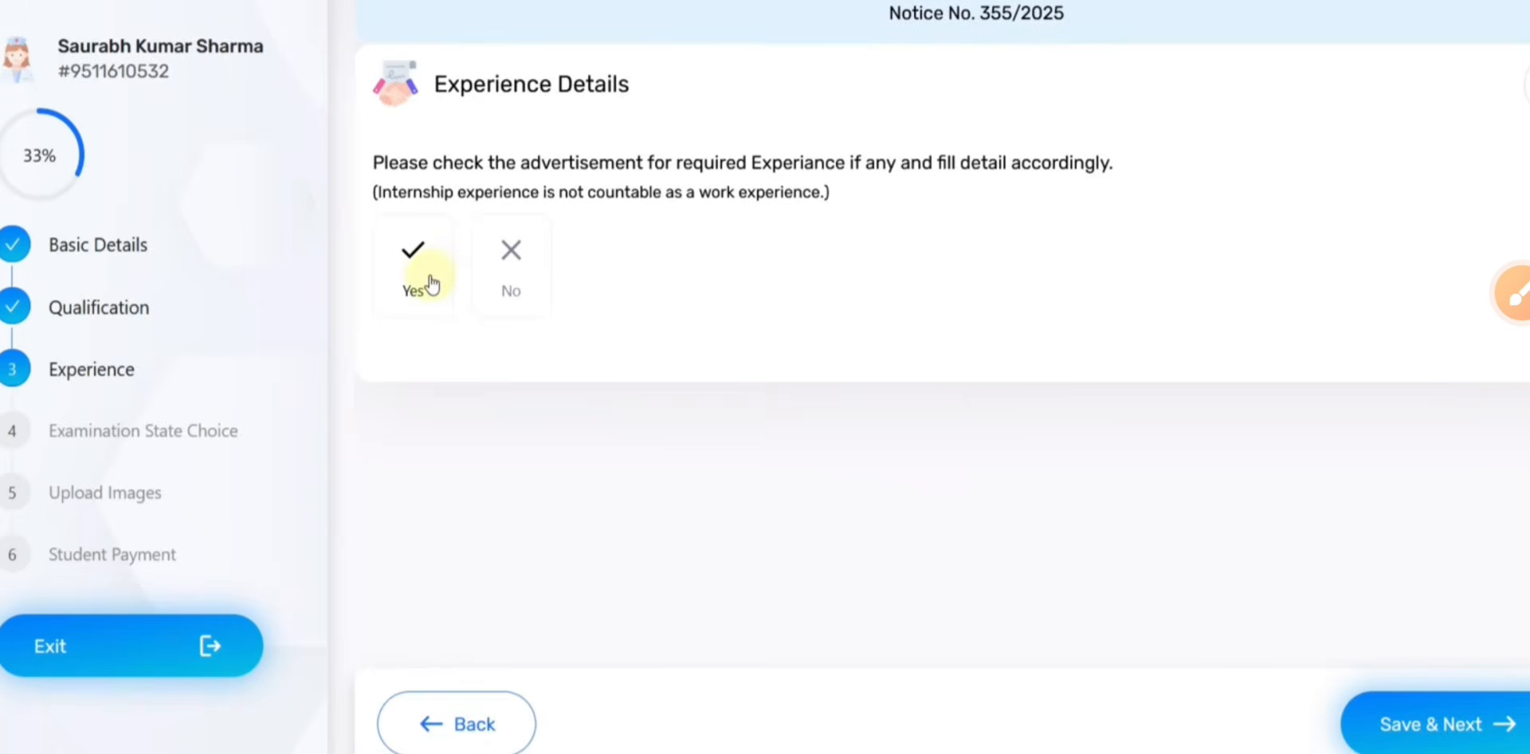
click(414, 280)
scroll(582, 373, down, 2)
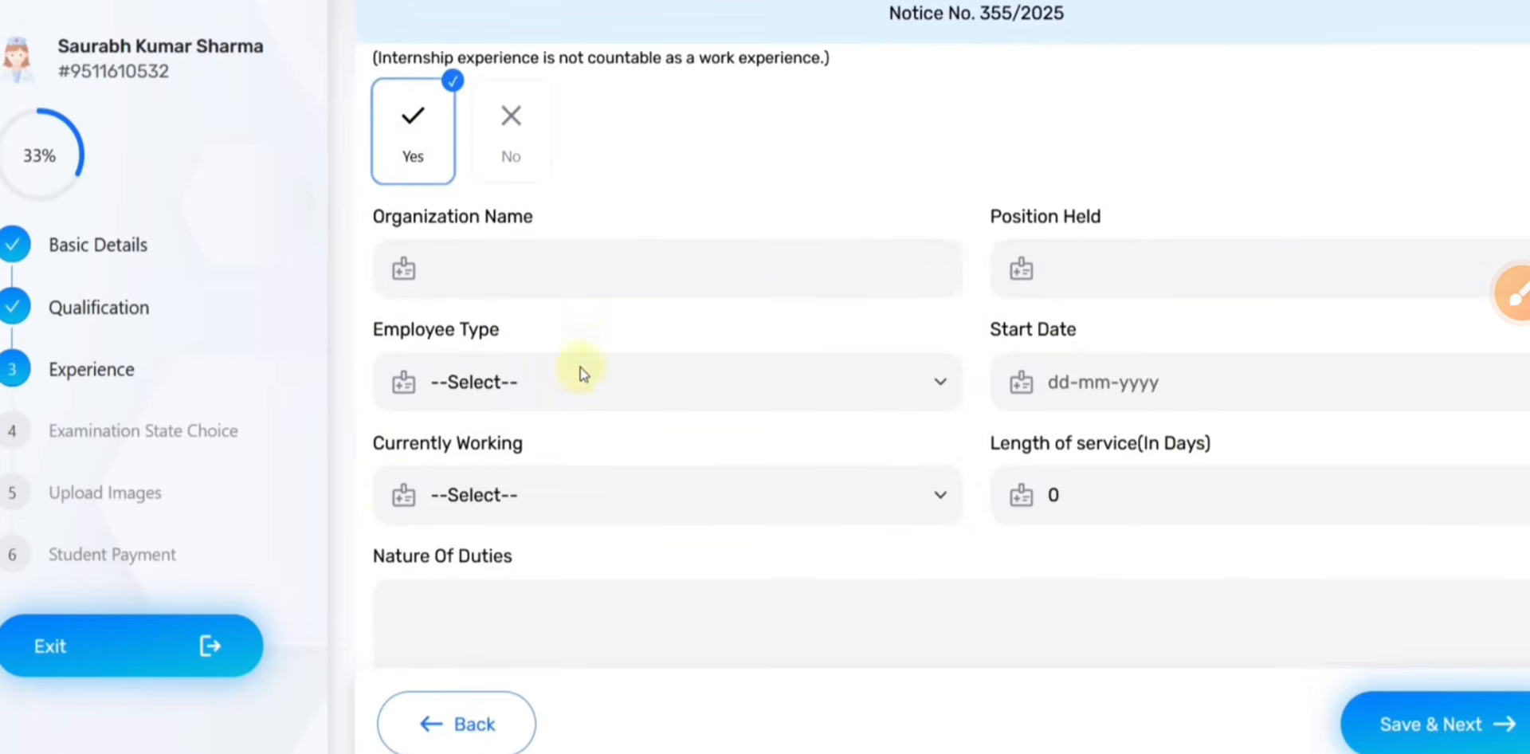
Step: Change the work experience answer to No, then save and confirm to move on
scroll(779, 486, up, 2)
click(519, 287)
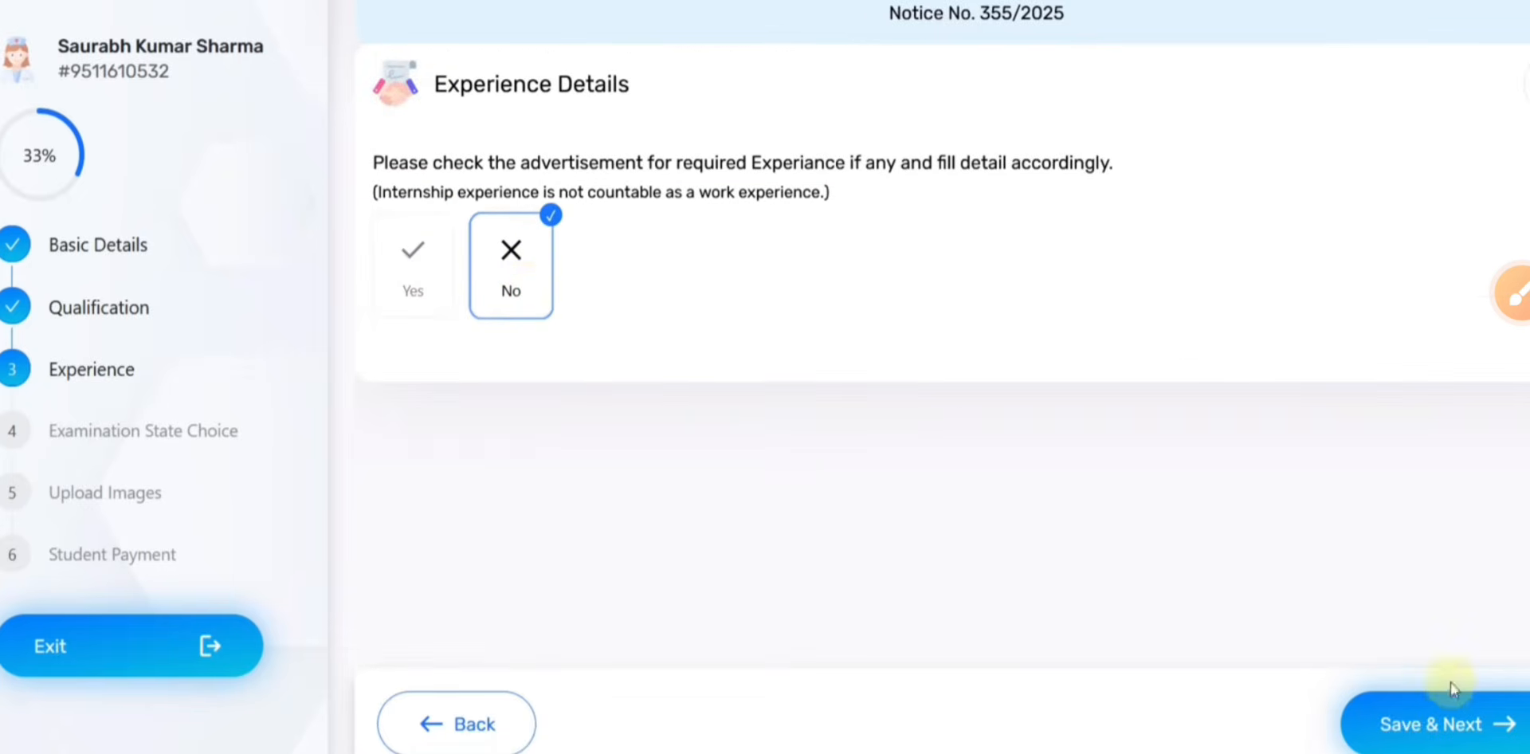
click(1427, 721)
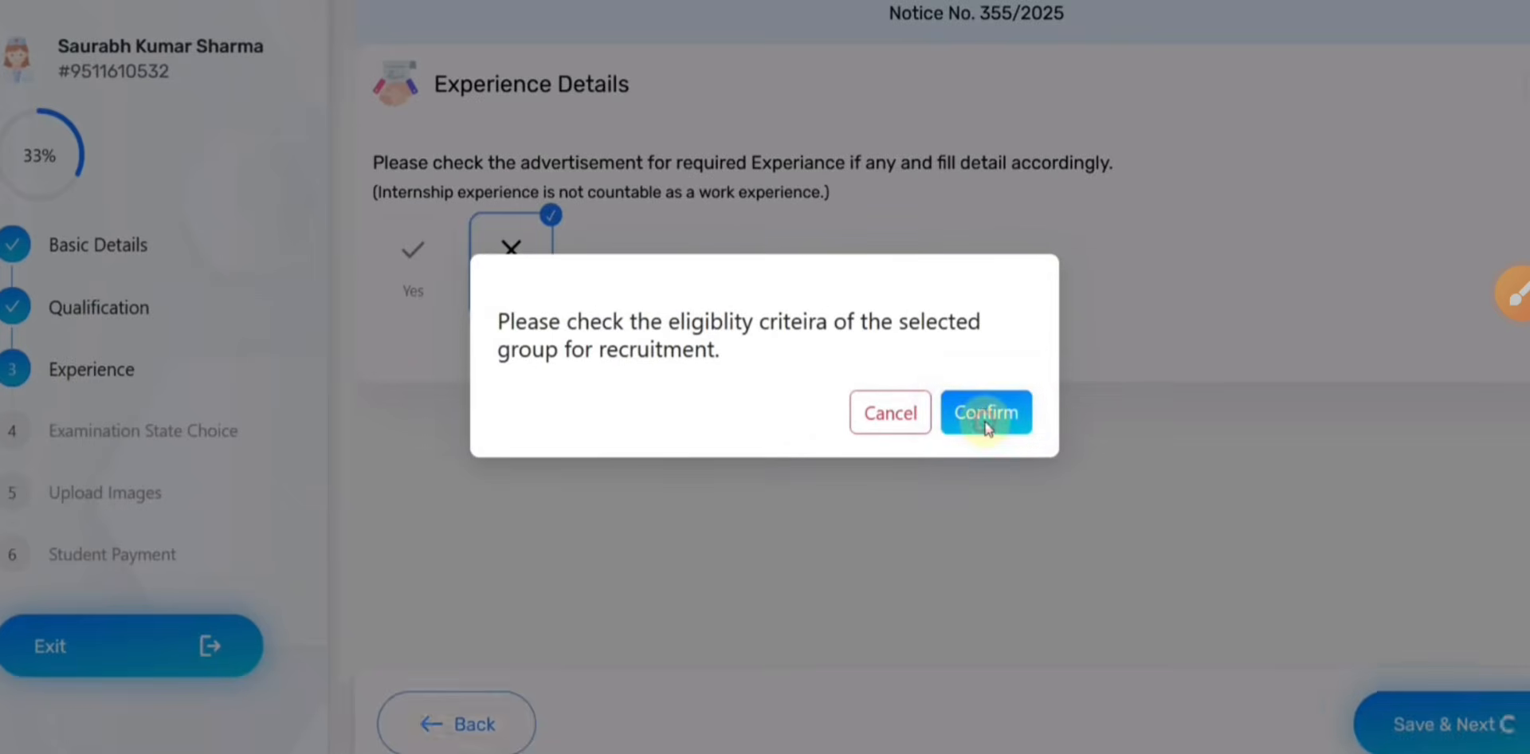
click(985, 423)
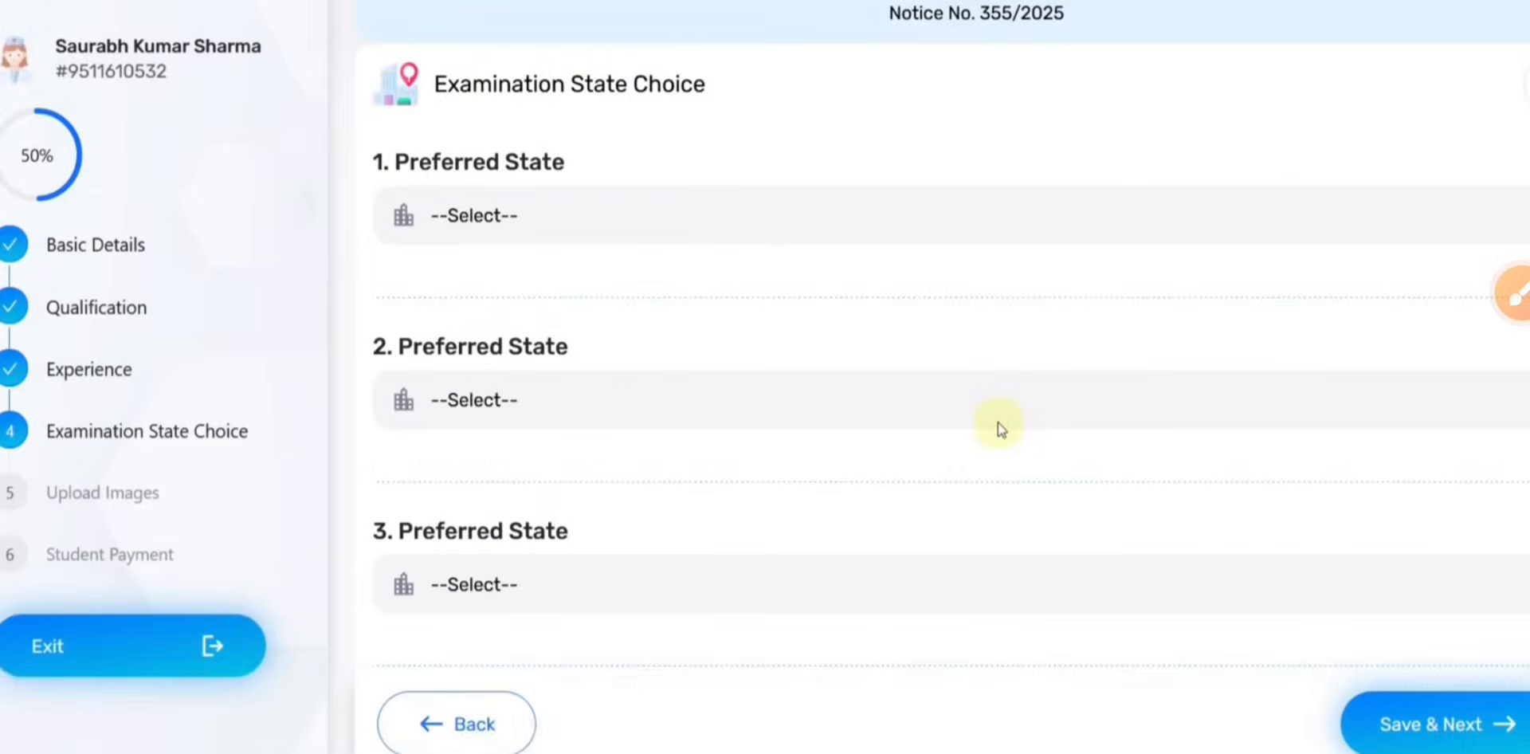
Step: Choose the first preferred examination state and set Delhi as the second preferred state
click(538, 229)
scroll(558, 558, down, 5)
click(549, 575)
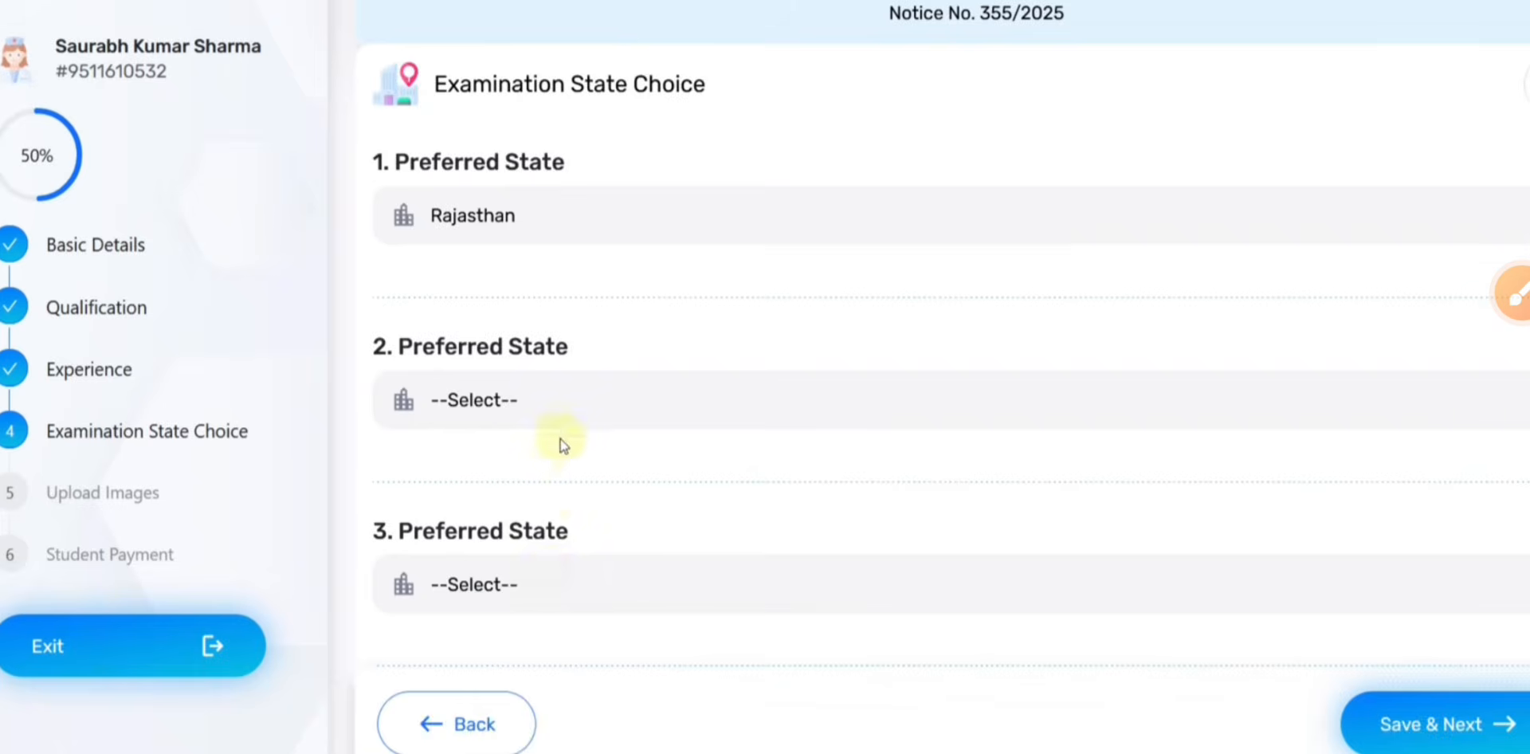
scroll(526, 351, down, 2)
click(503, 266)
click(505, 519)
Step: Set Haryana as the third and Any where in India as the fourth preferred state, then save and confirm
scroll(530, 505, down, 1)
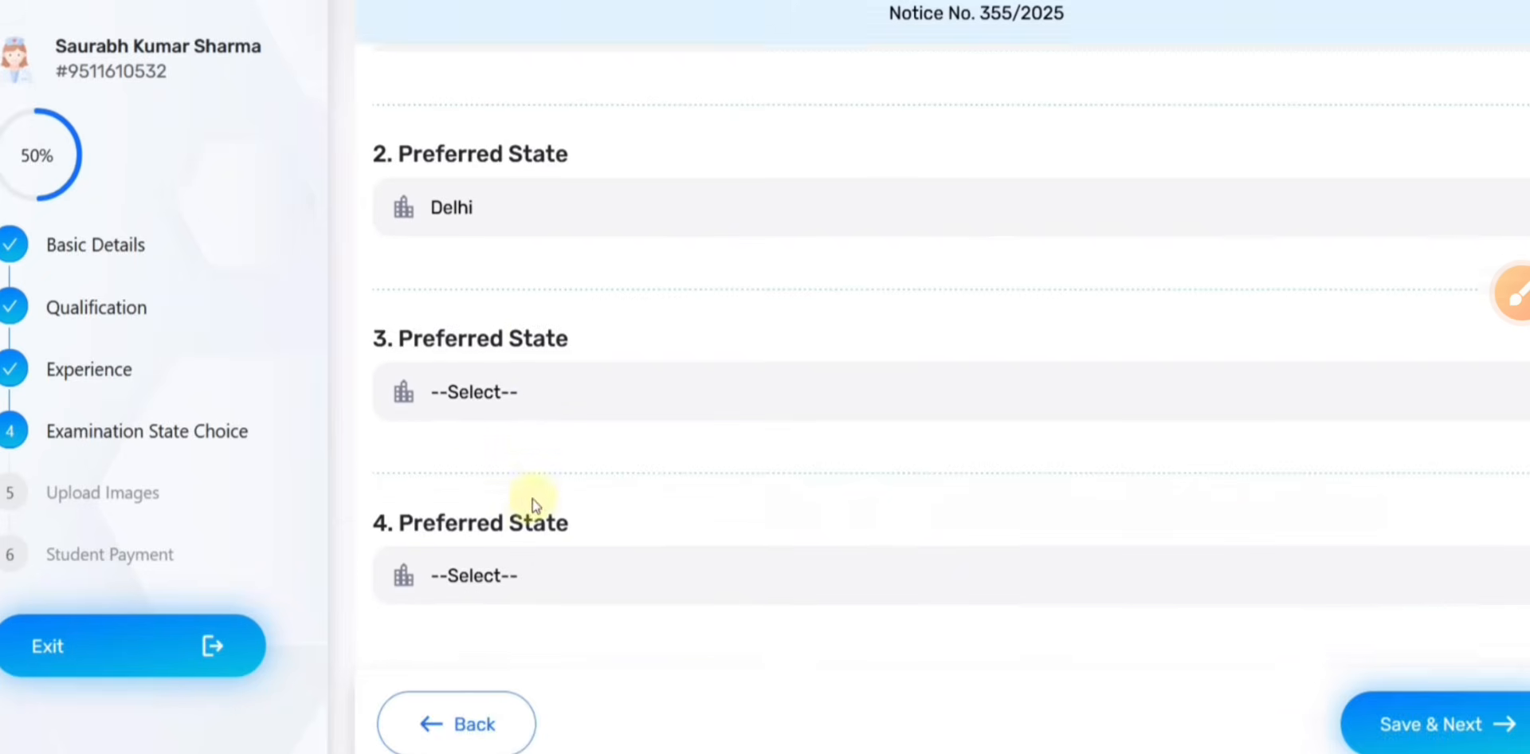
click(488, 356)
click(515, 191)
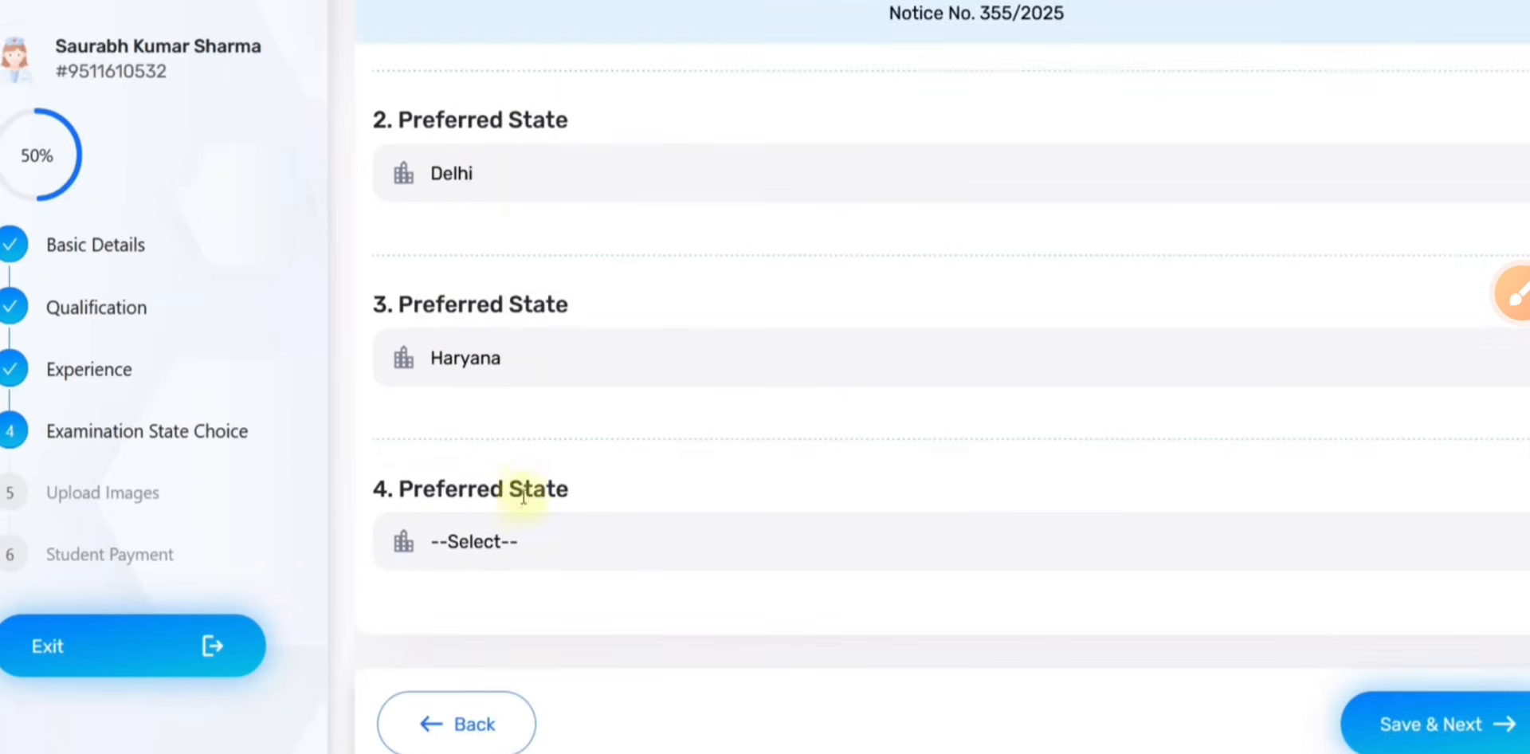
click(518, 541)
click(505, 624)
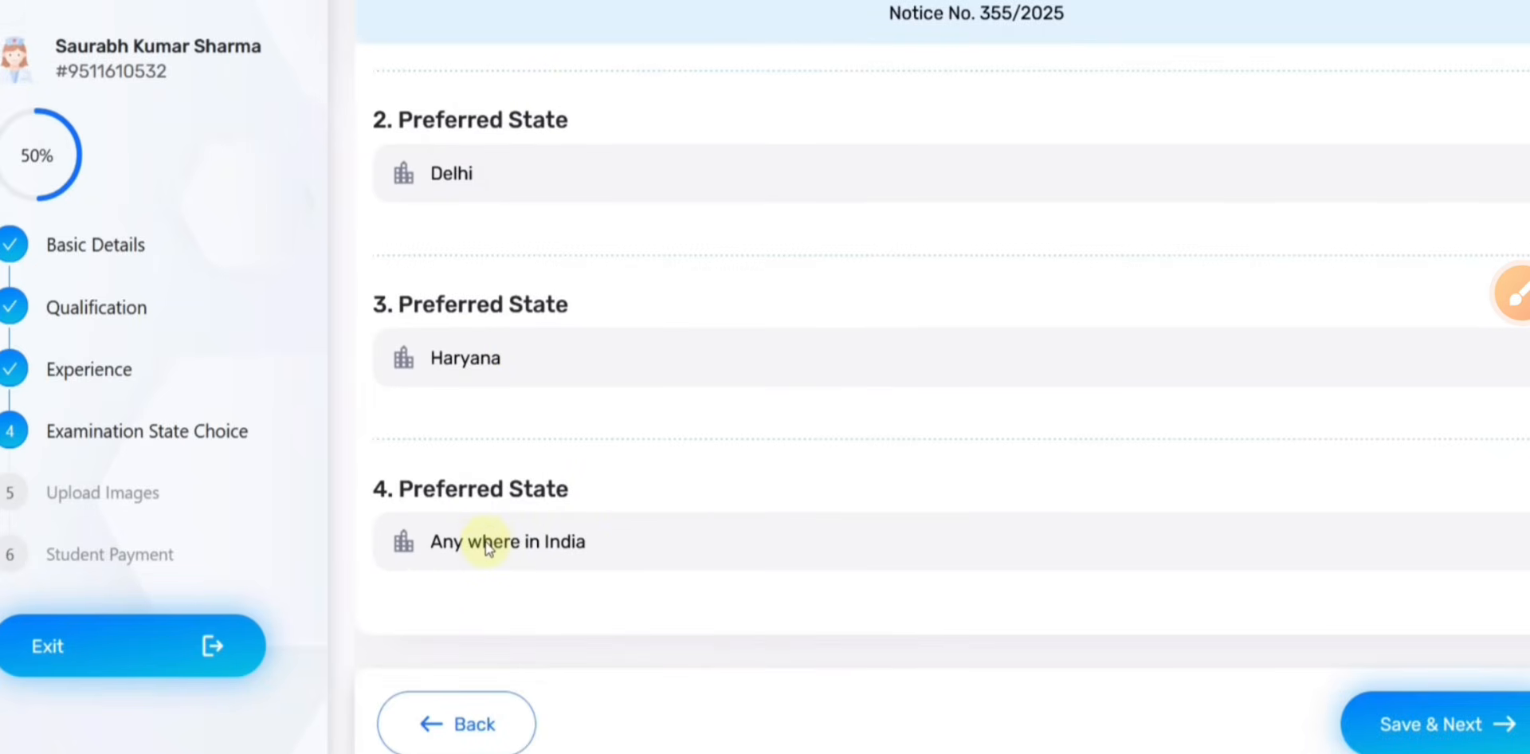
click(1449, 736)
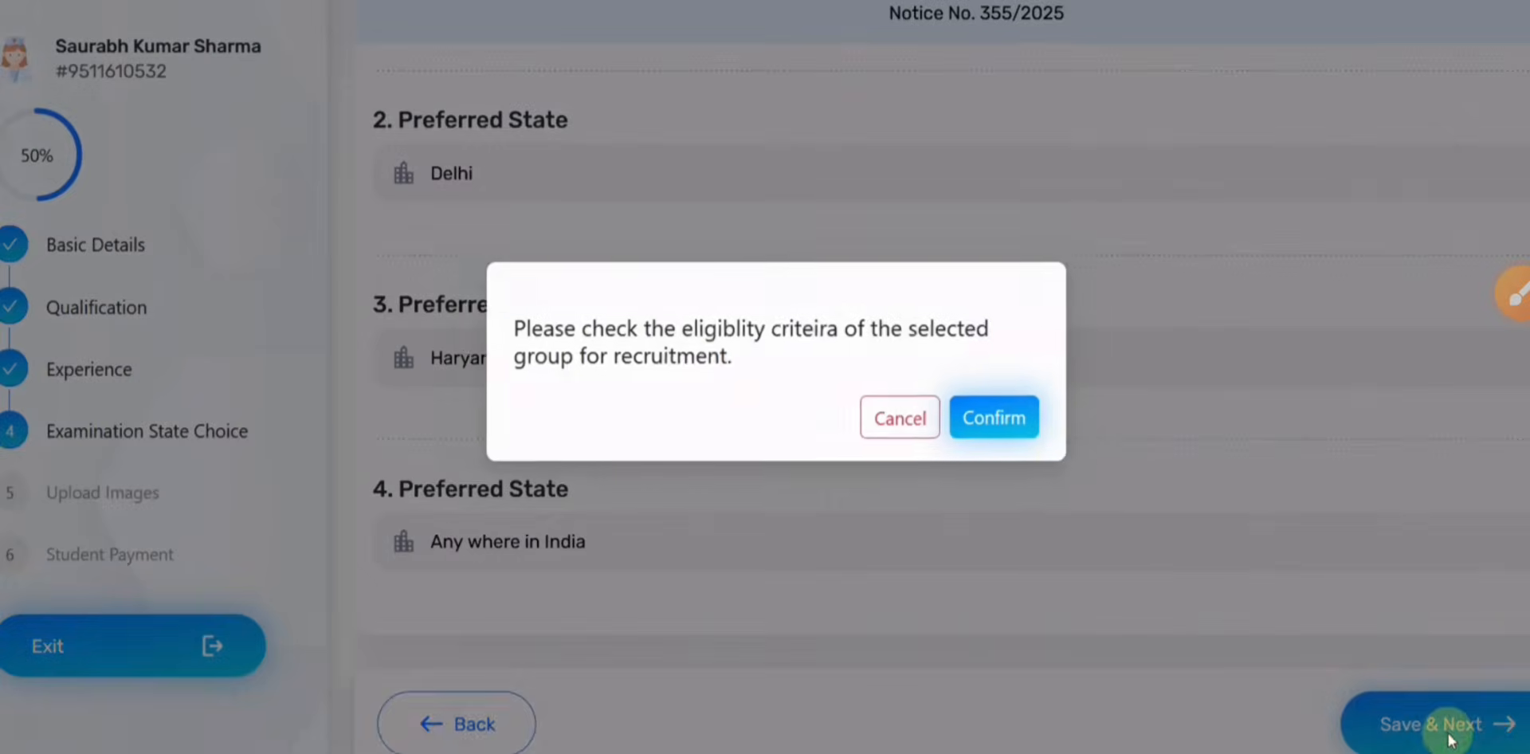
click(988, 411)
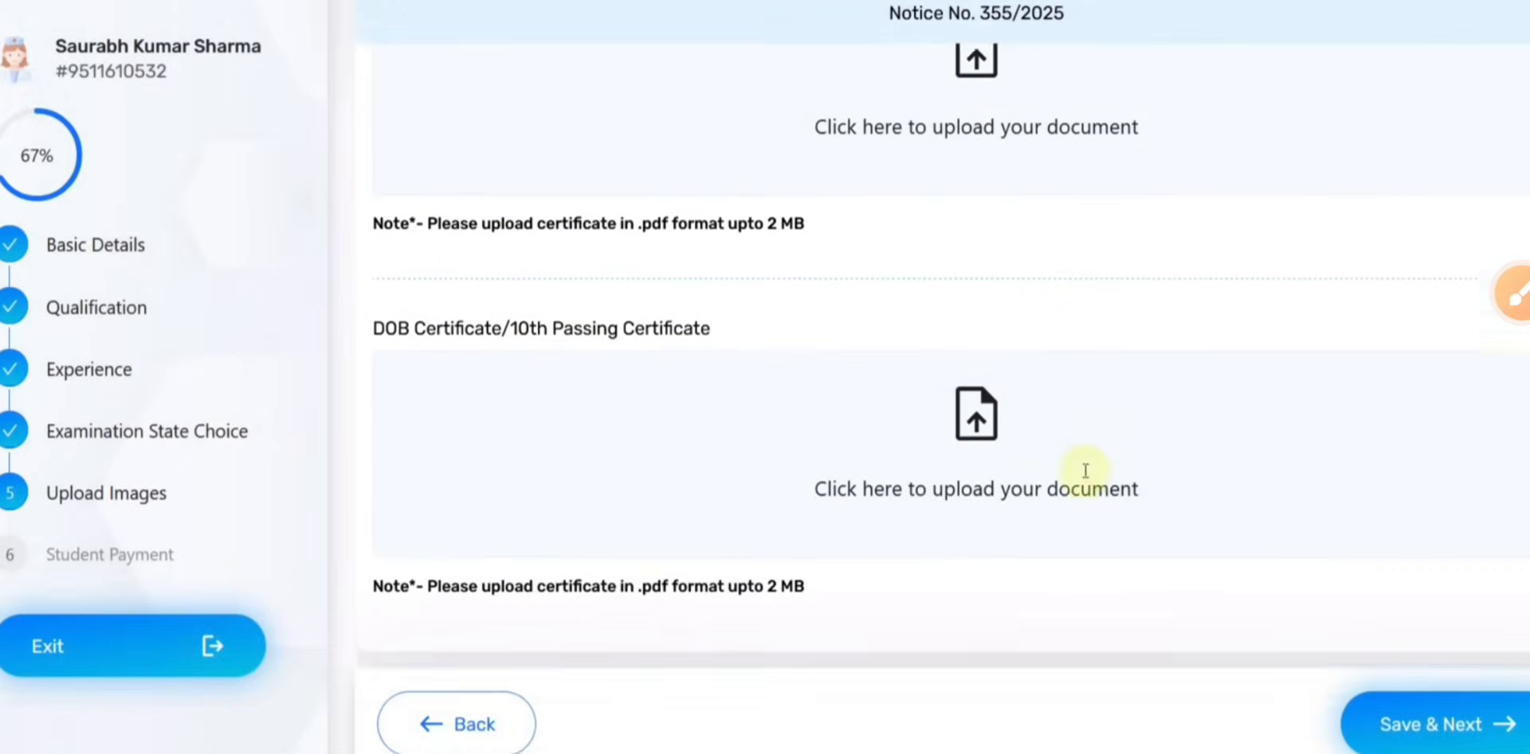
Step: Upload the 10th - Copy 2 PDF as the DOB Certificate/10th Passing Certificate
scroll(1086, 470, up, 3)
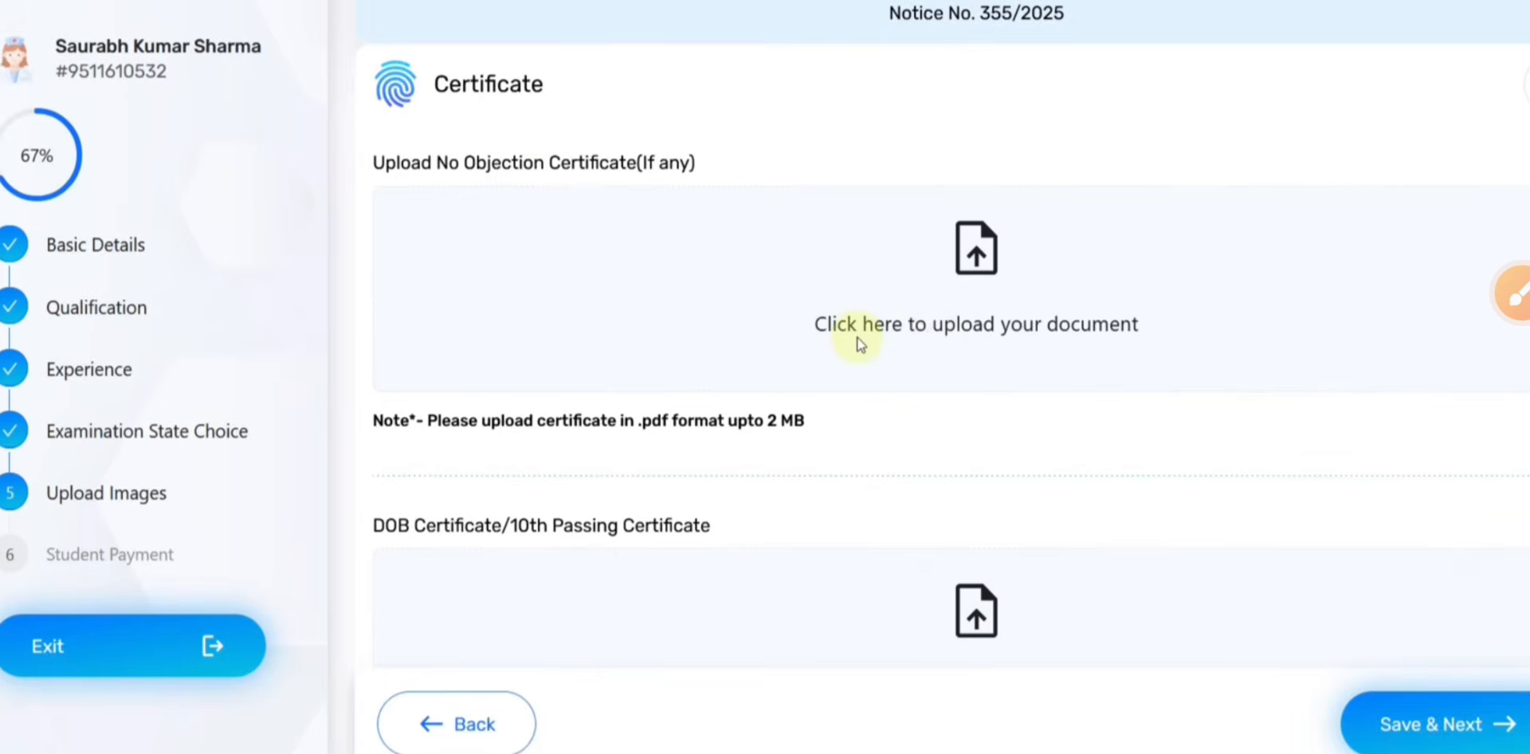
scroll(858, 339, down, 5)
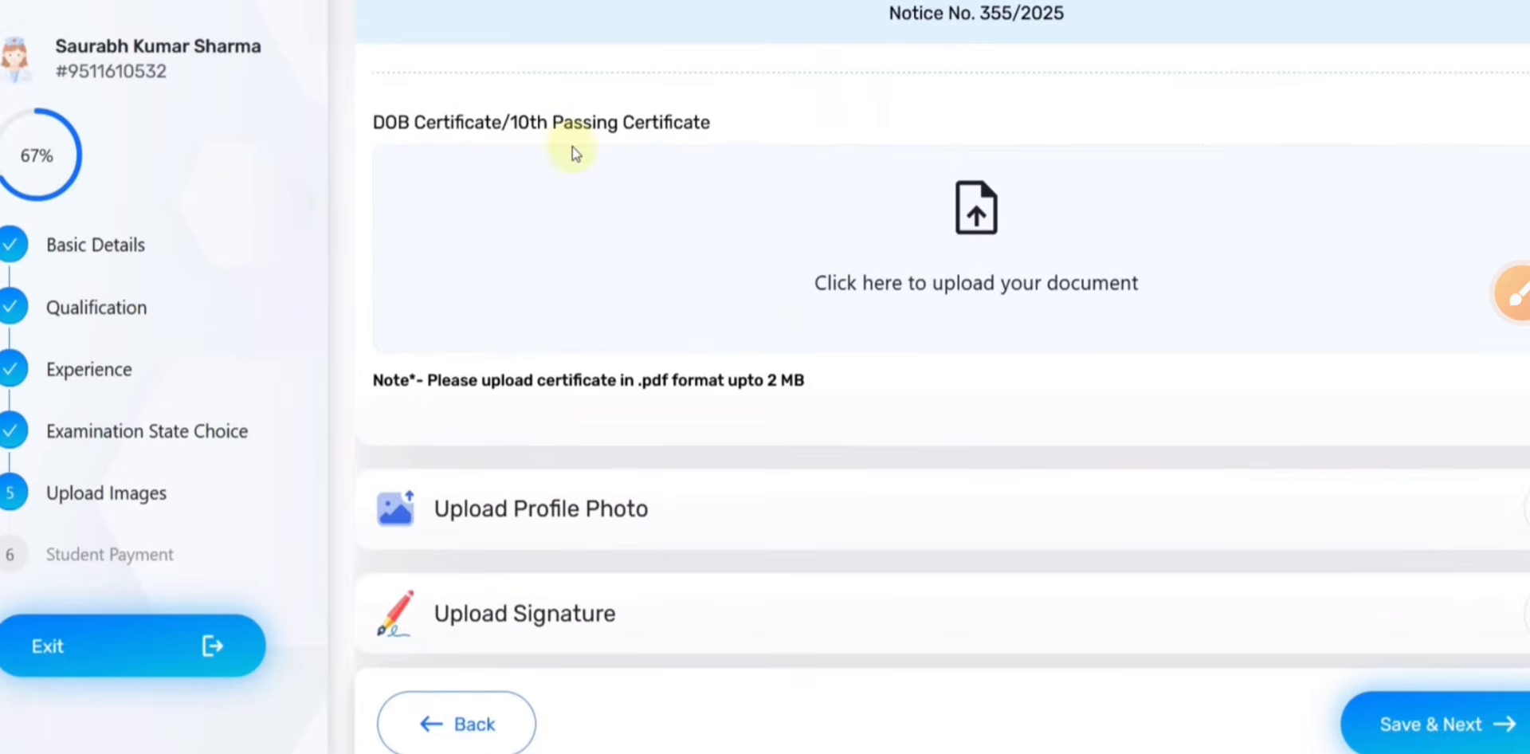
click(981, 279)
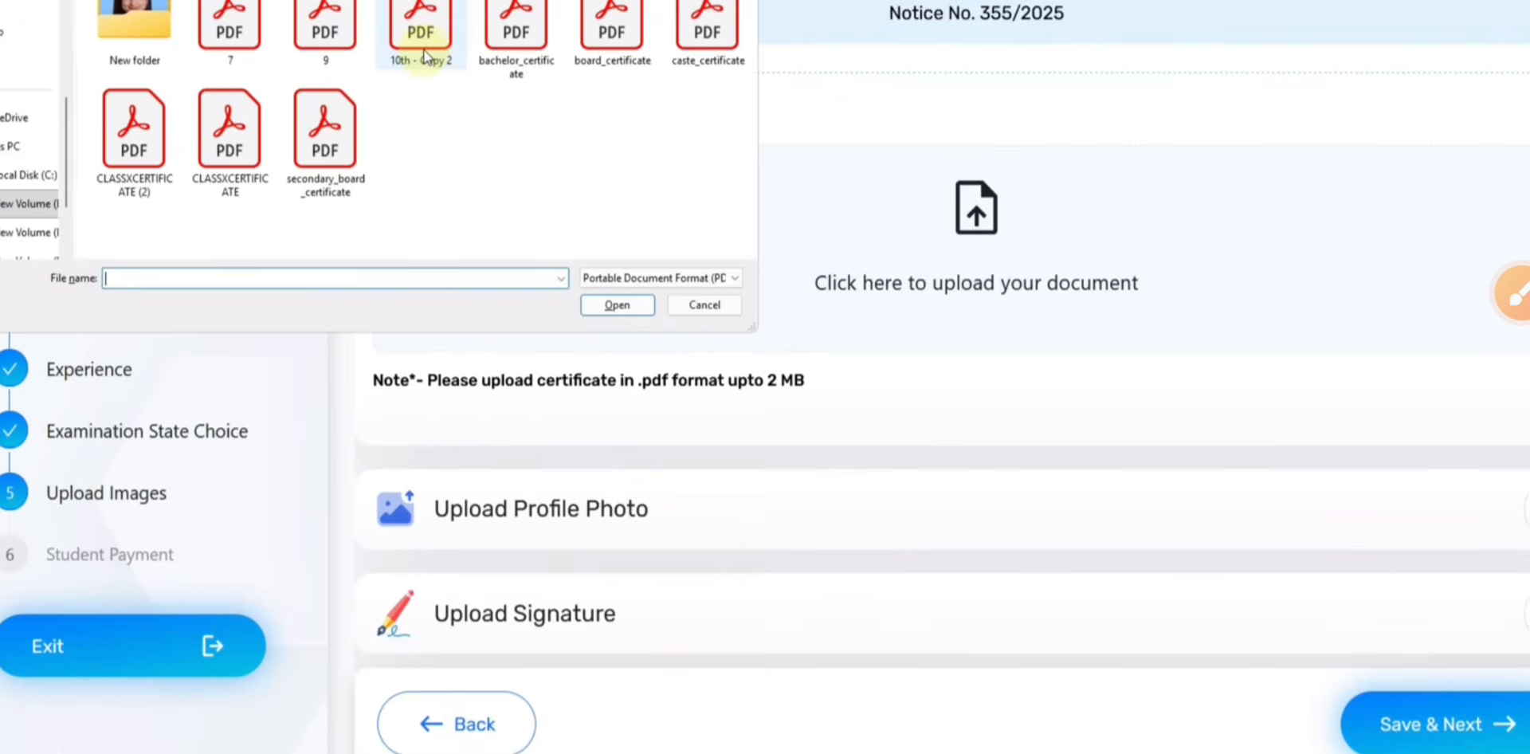
double_click(427, 56)
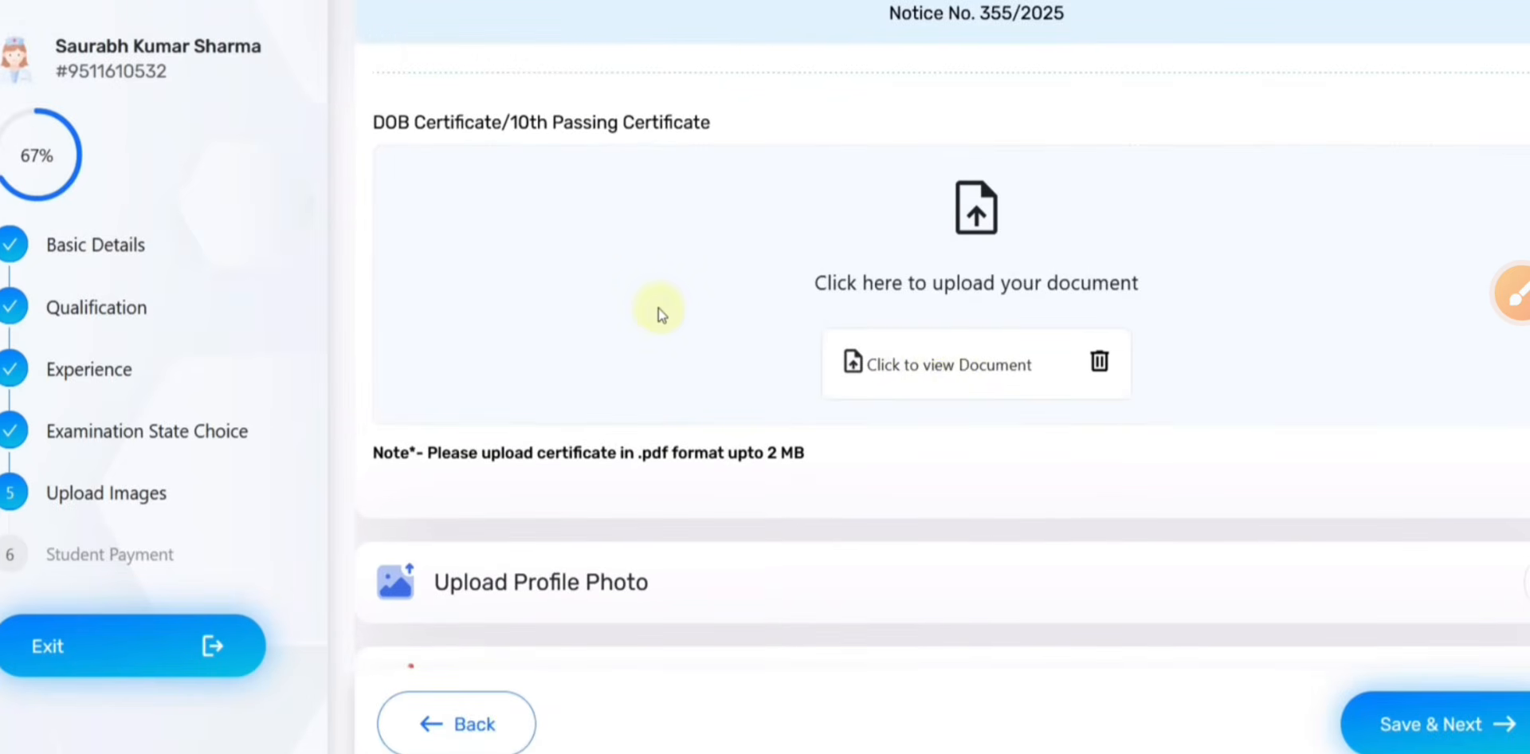
Step: Upload and submit the profile photo, then tick the declaration that it is not more than six months old
scroll(658, 307, down, 2)
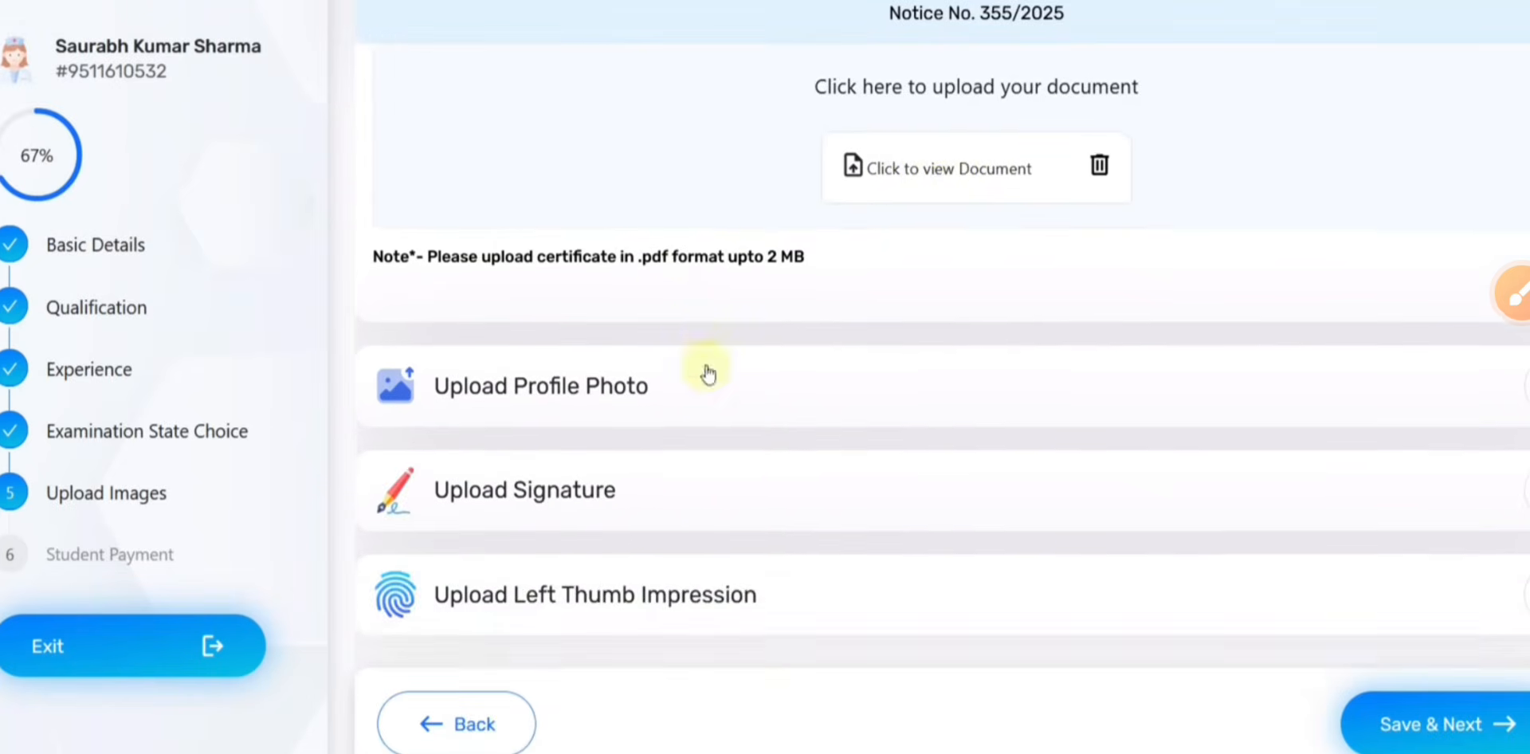
click(644, 403)
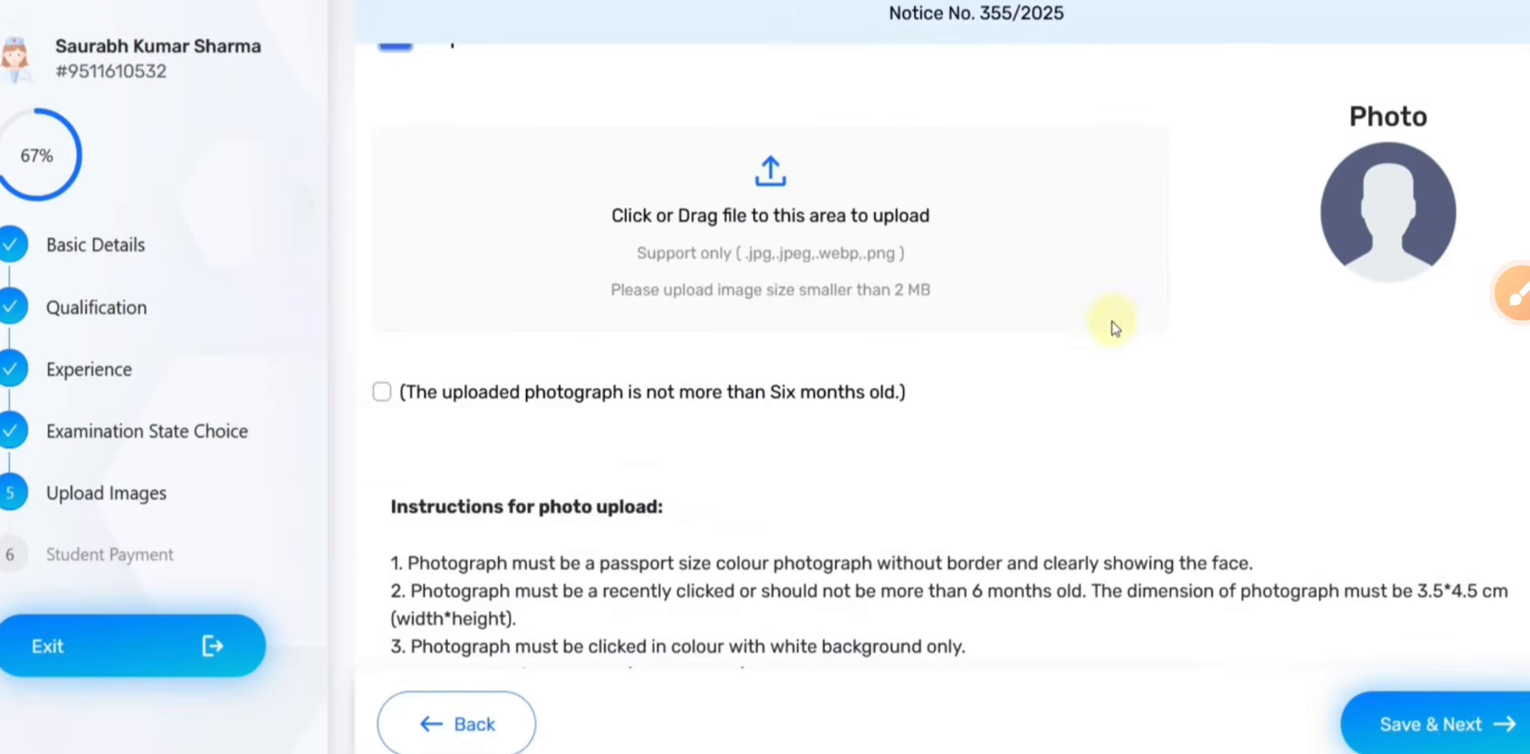
scroll(962, 463, down, 2)
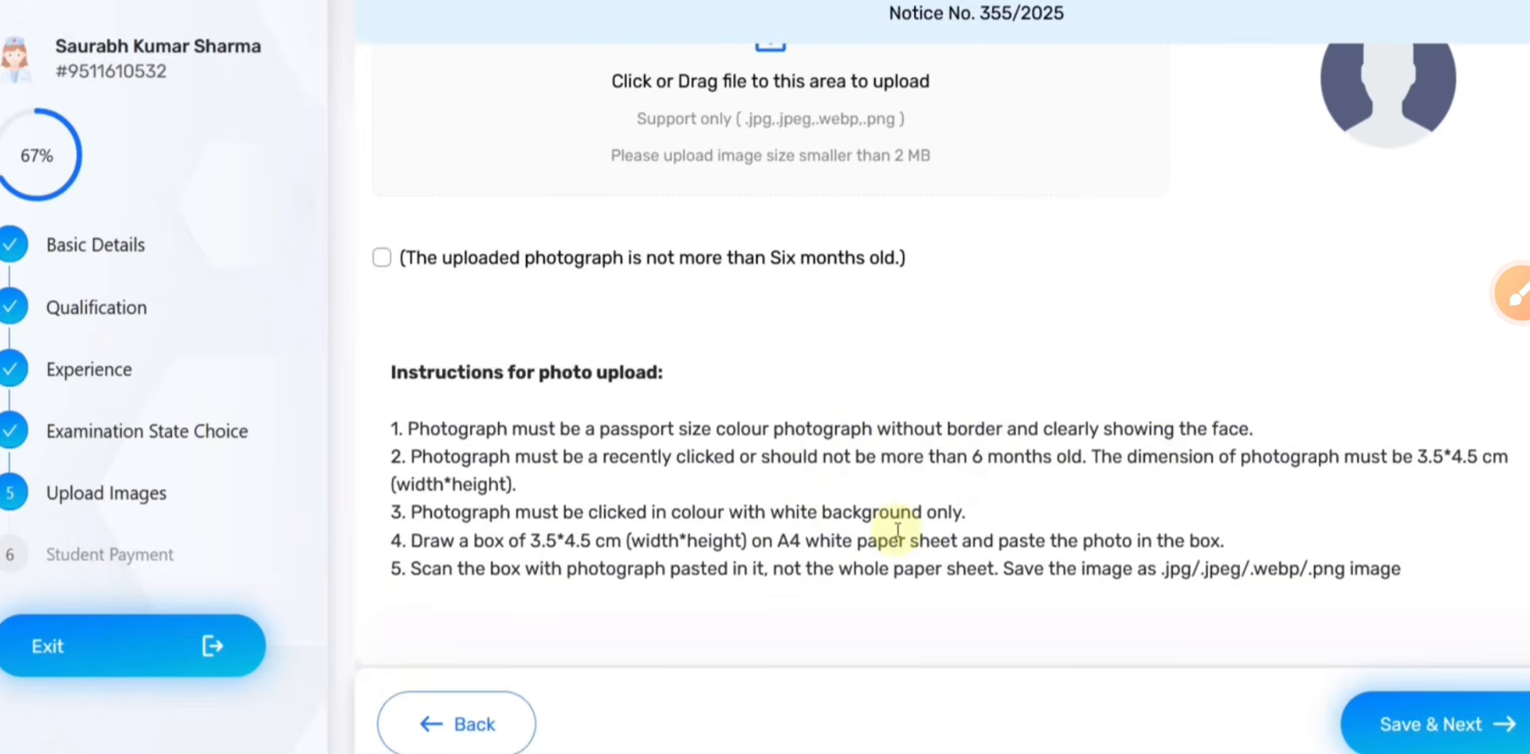
scroll(949, 489, up, 2)
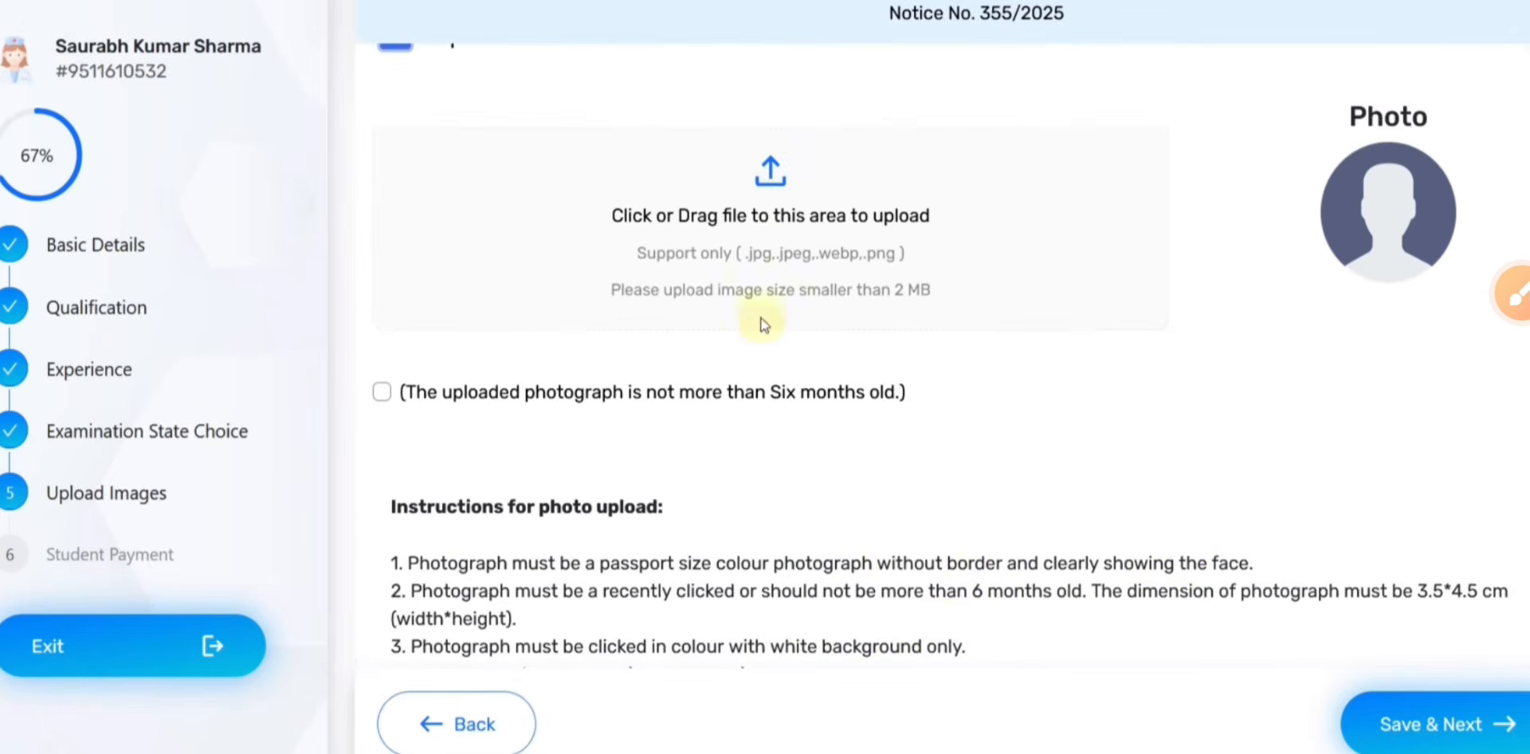
click(773, 219)
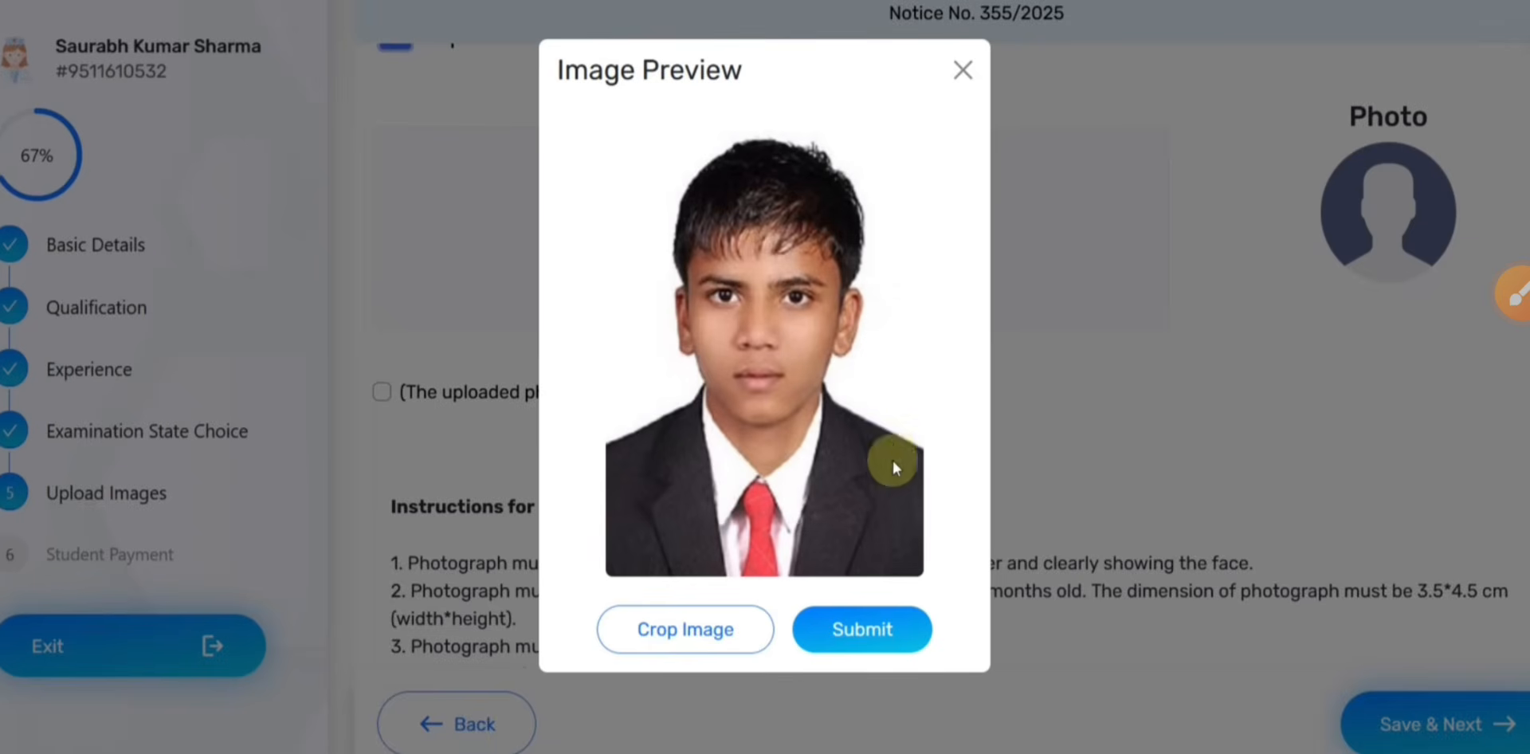
click(864, 627)
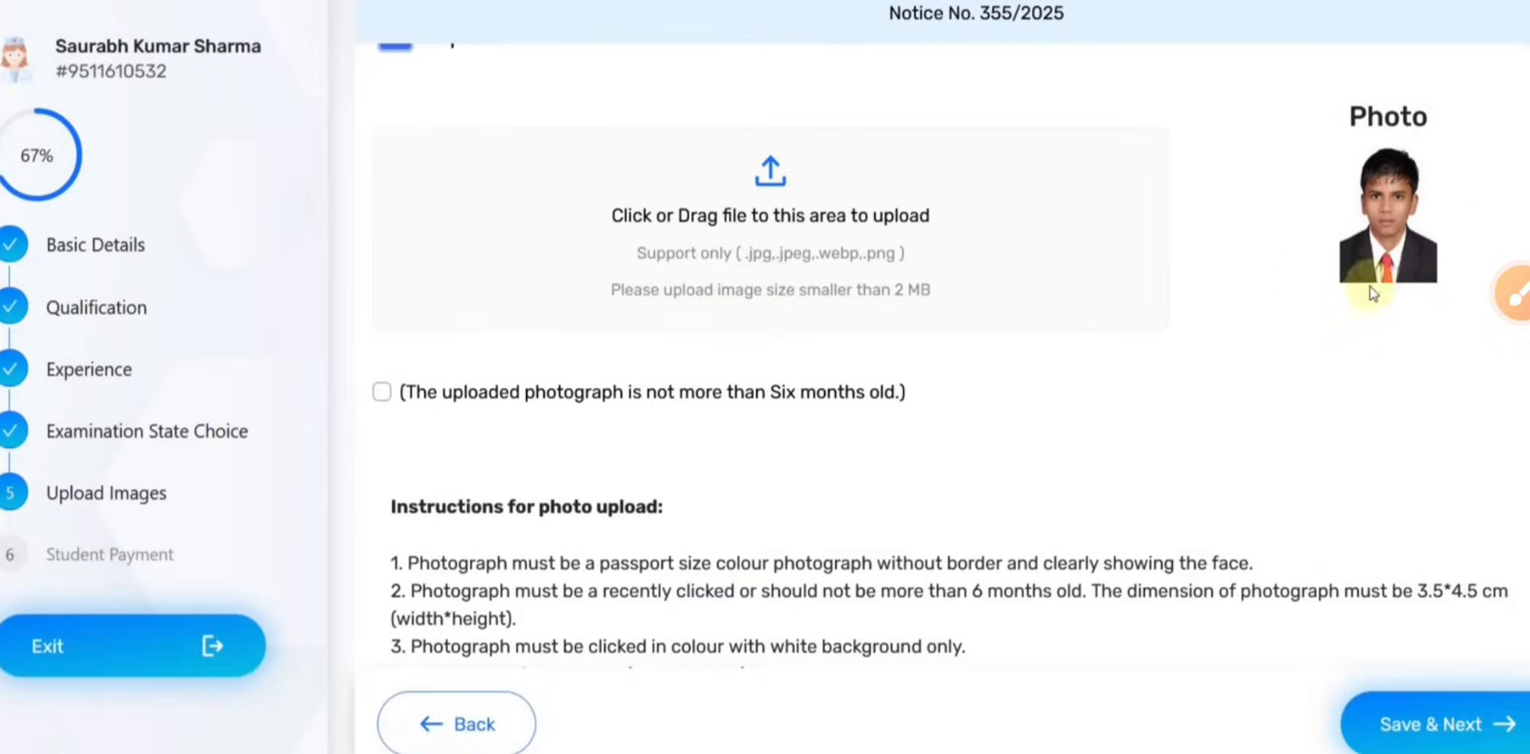
click(382, 392)
Step: Start the Online Payment SBI for the pending fee, choose Other Bank Debit Cards and confirm the payment details
scroll(600, 471, down, 14)
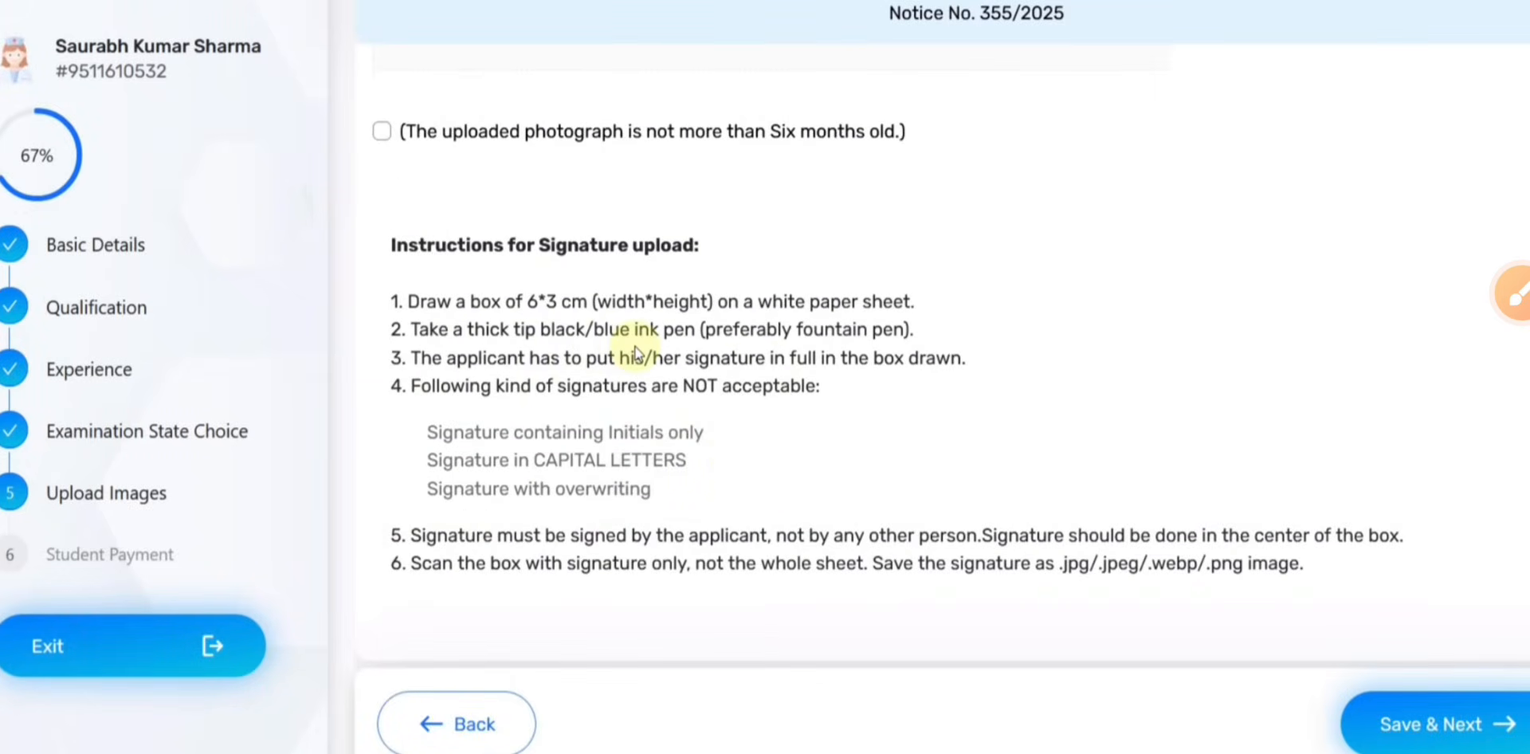
scroll(626, 386, down, 7)
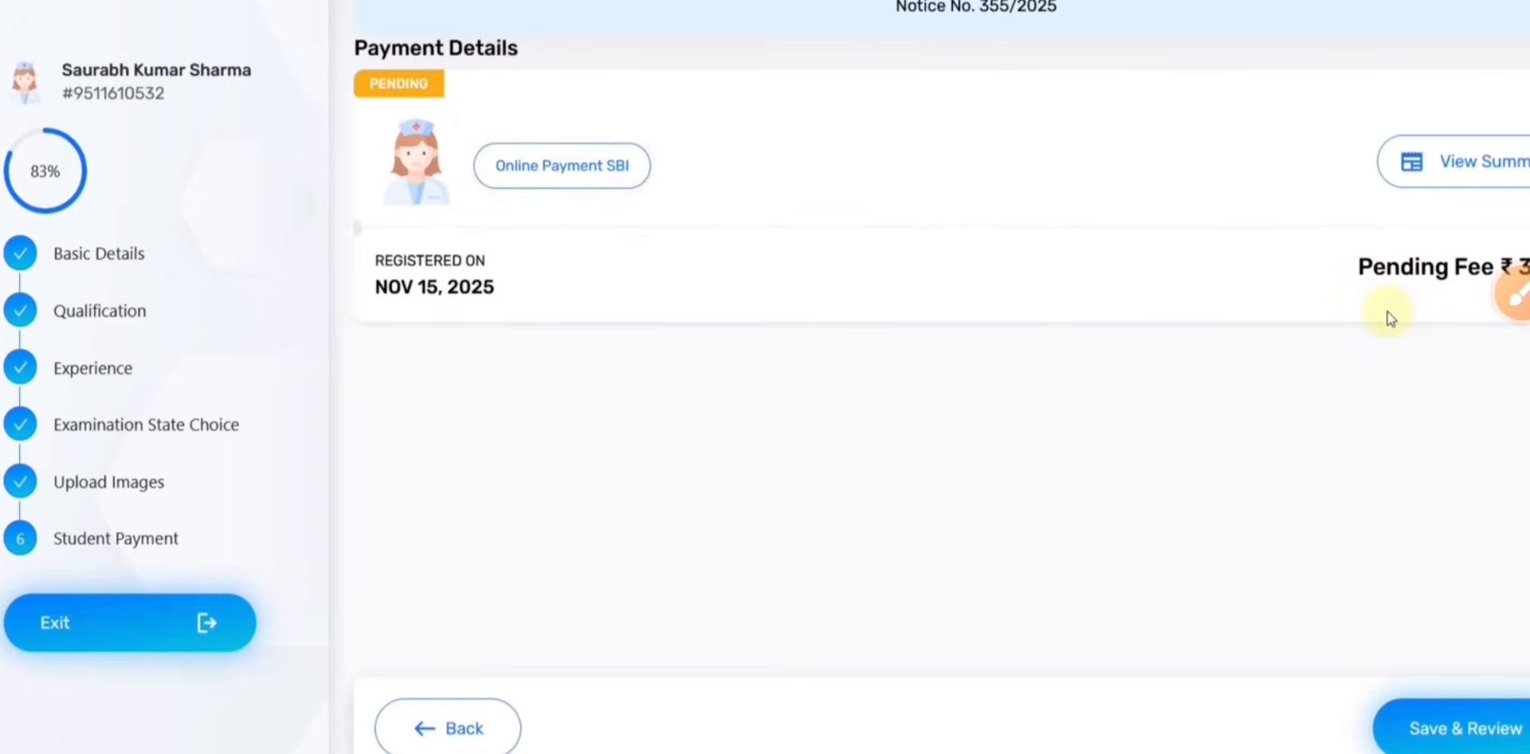
click(569, 183)
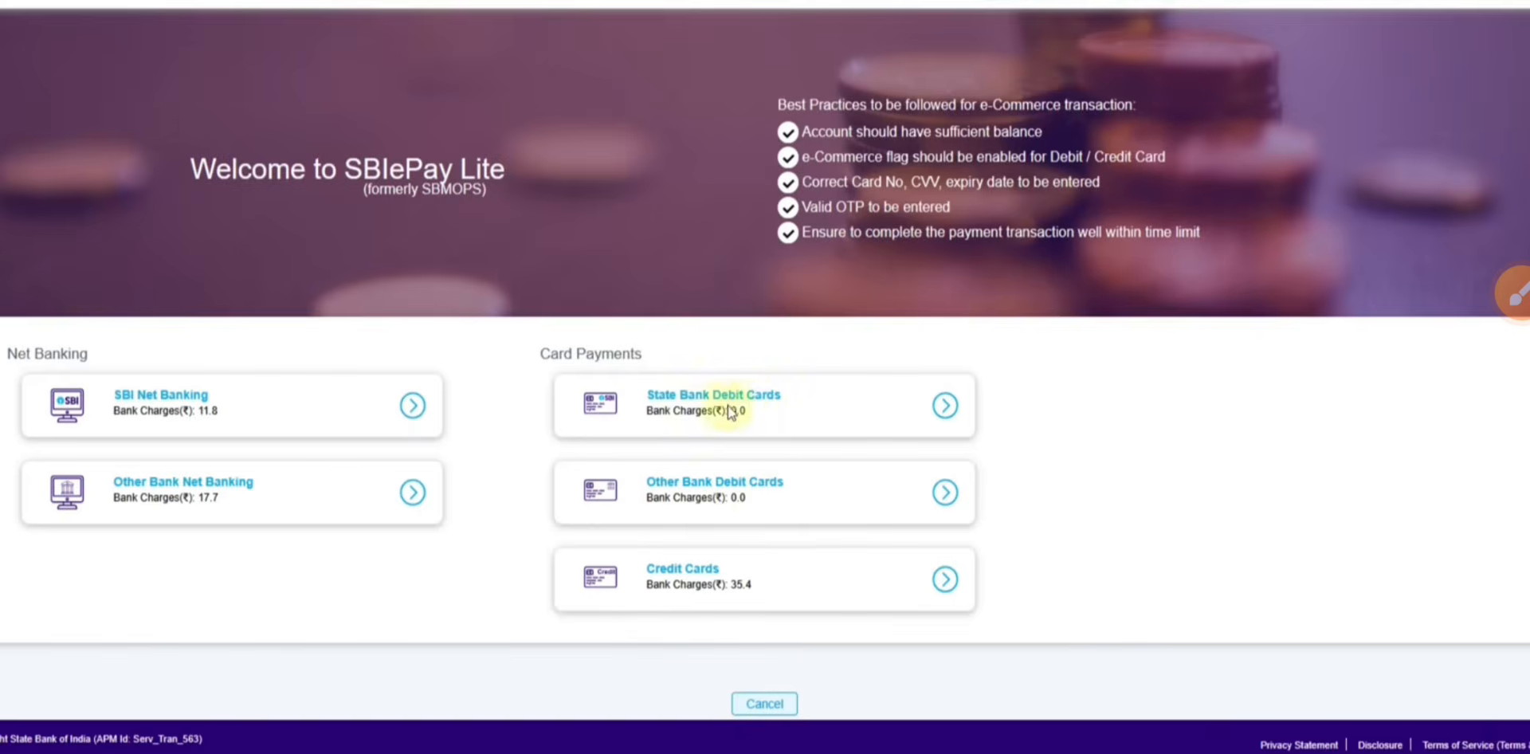
click(714, 494)
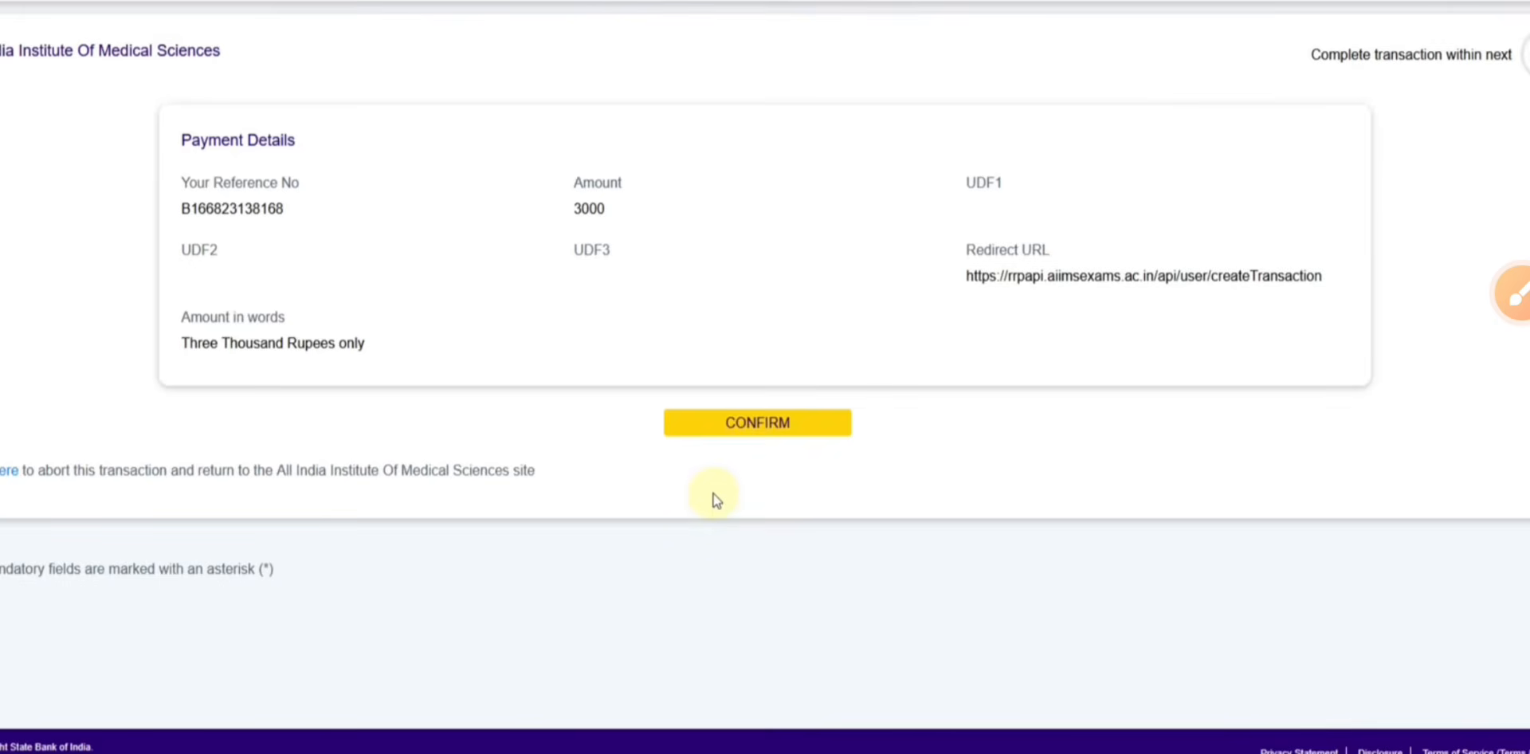
click(760, 430)
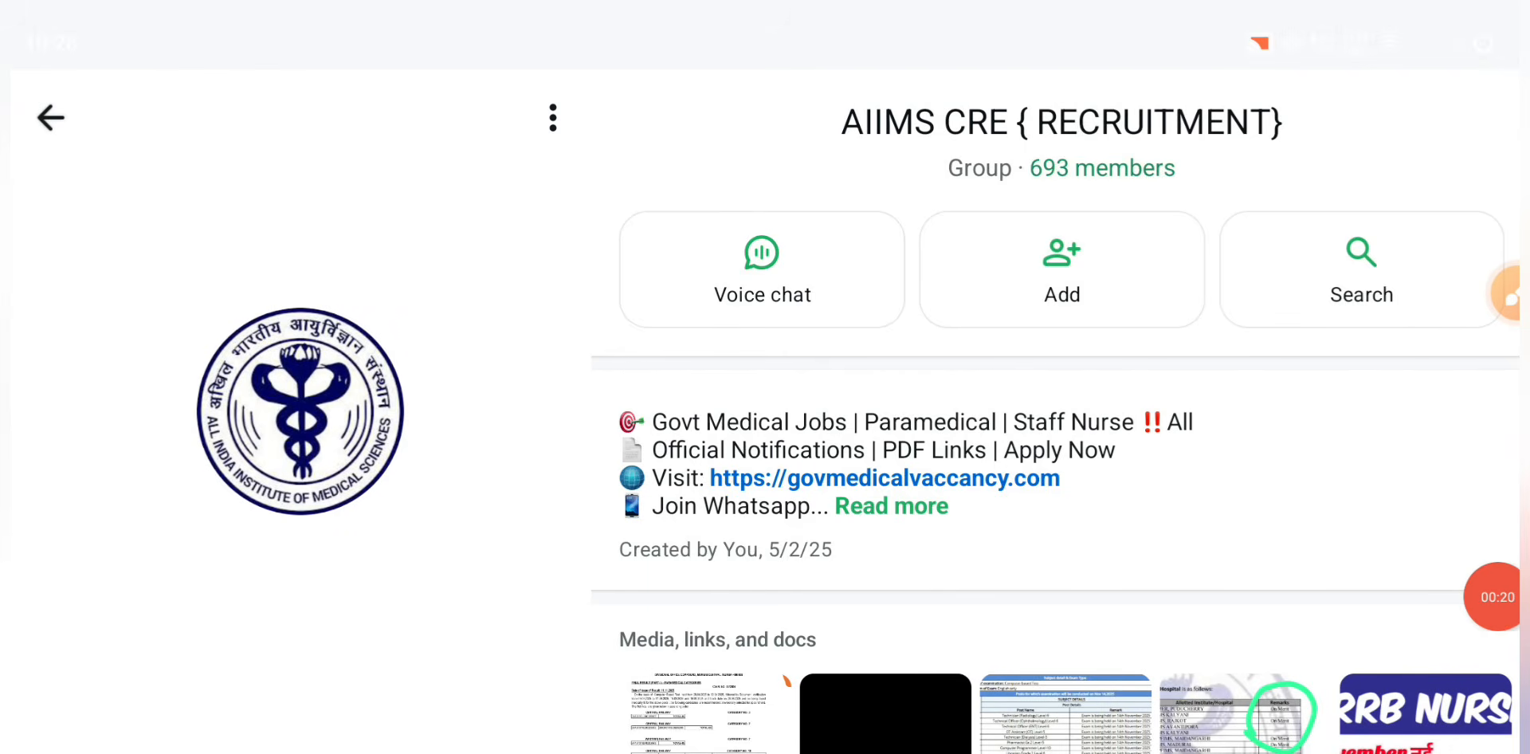
scroll(1052, 410, down, 5)
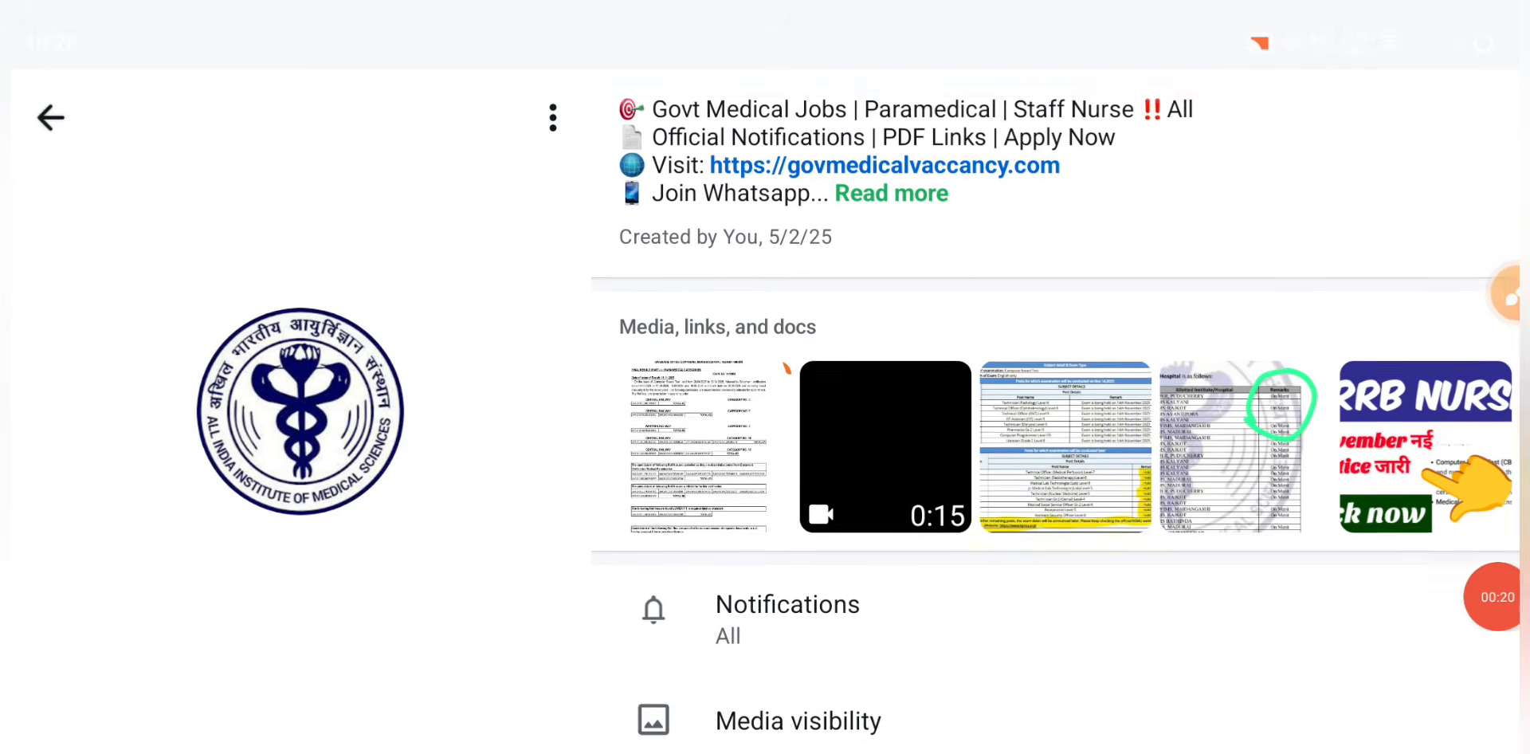
scroll(1052, 411, up, 2)
scroll(1052, 410, down, 10)
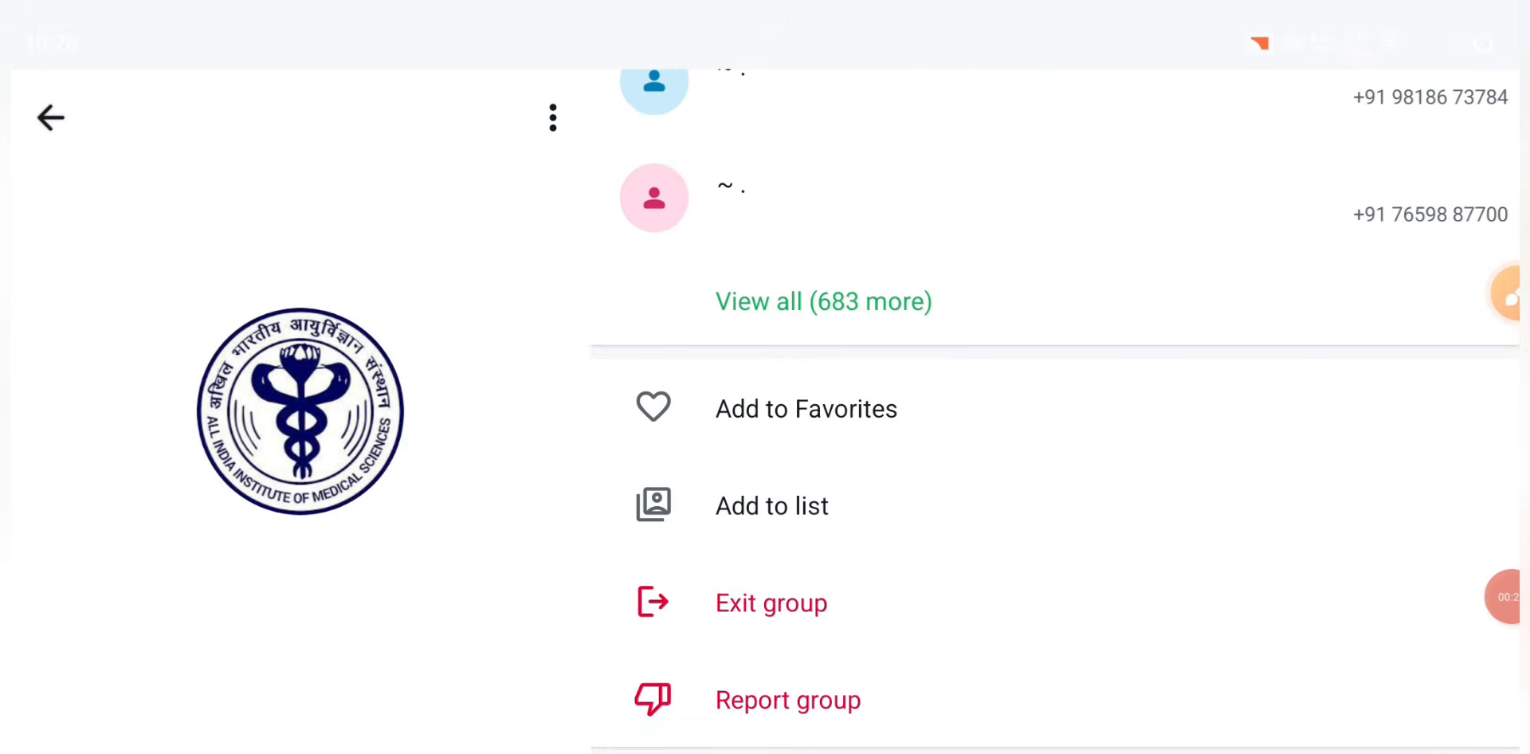
scroll(1052, 411, up, 6)
scroll(1052, 411, up, 5)
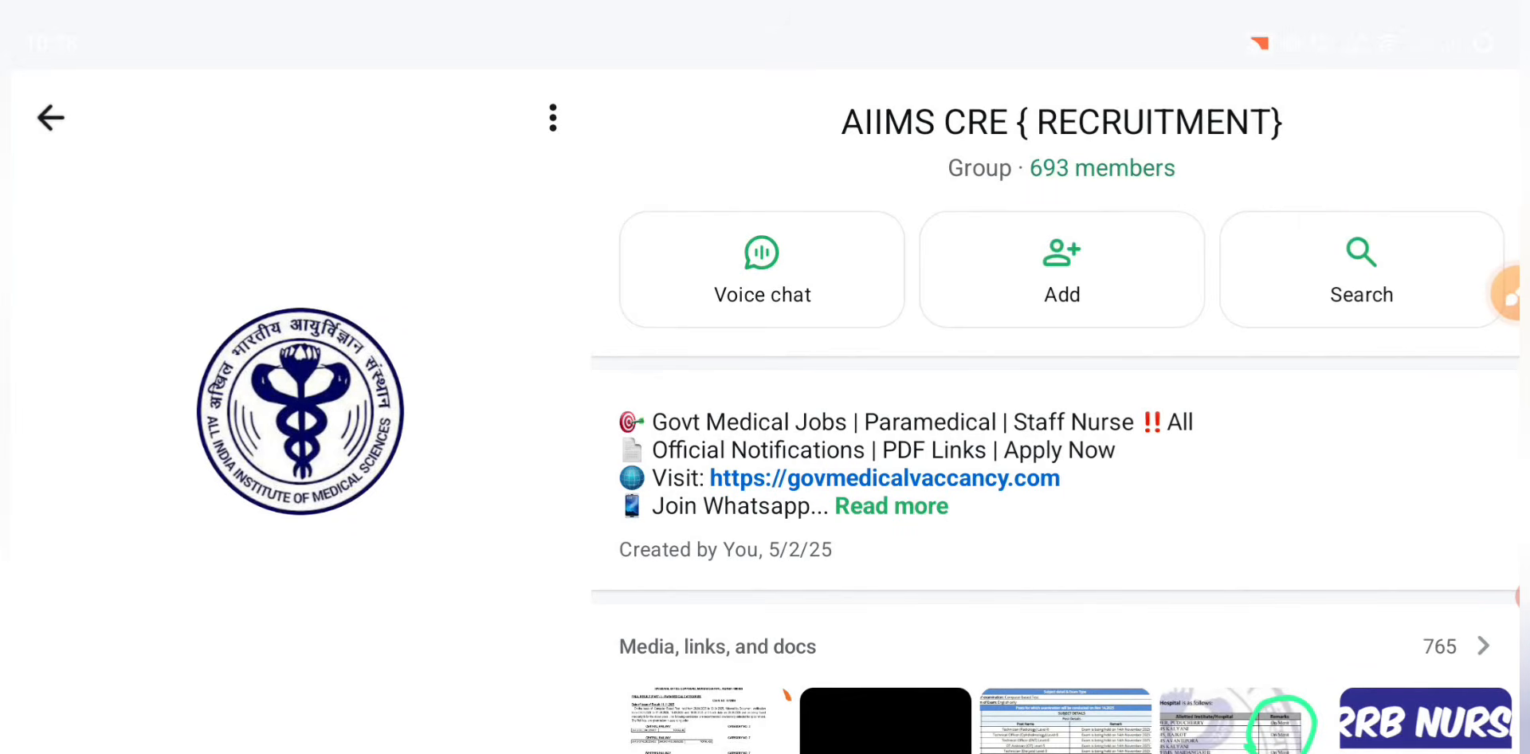